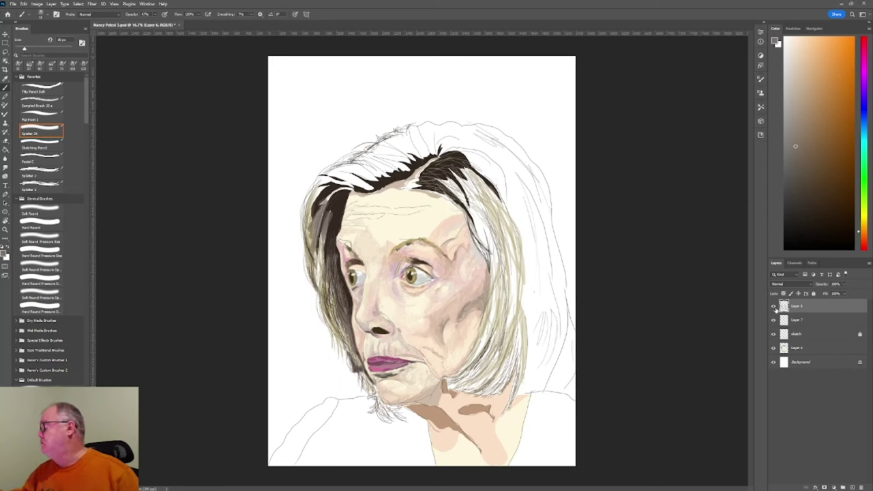
- Try light skin, near-white, pale yellow and pale orange tones in the Color panel
{"action": "left_click", "coordinate": [453, 330], "text": "alt"}
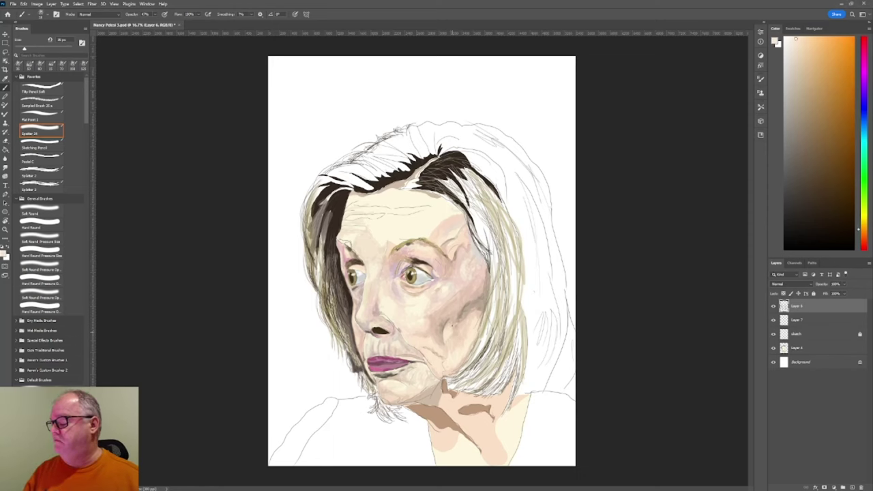
{"action": "left_click", "coordinate": [450, 322], "text": "alt"}
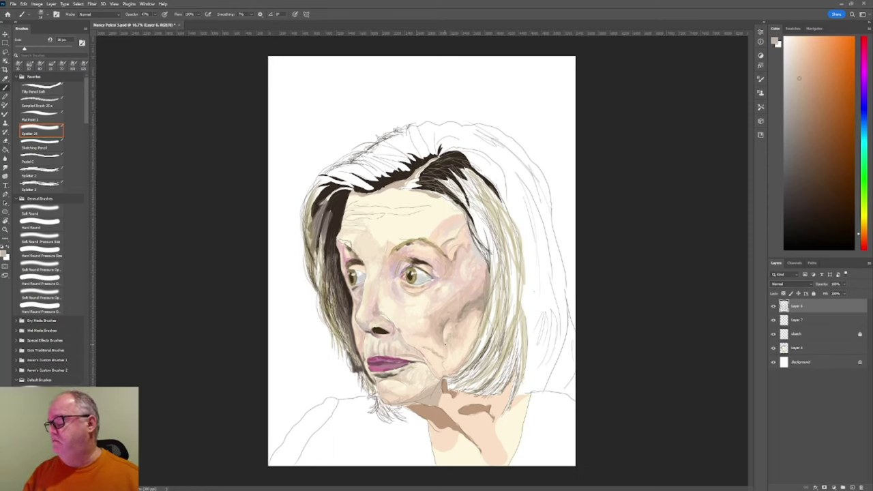
{"action": "left_click", "coordinate": [442, 348], "text": "alt"}
{"action": "left_click", "coordinate": [441, 351], "text": "alt"}
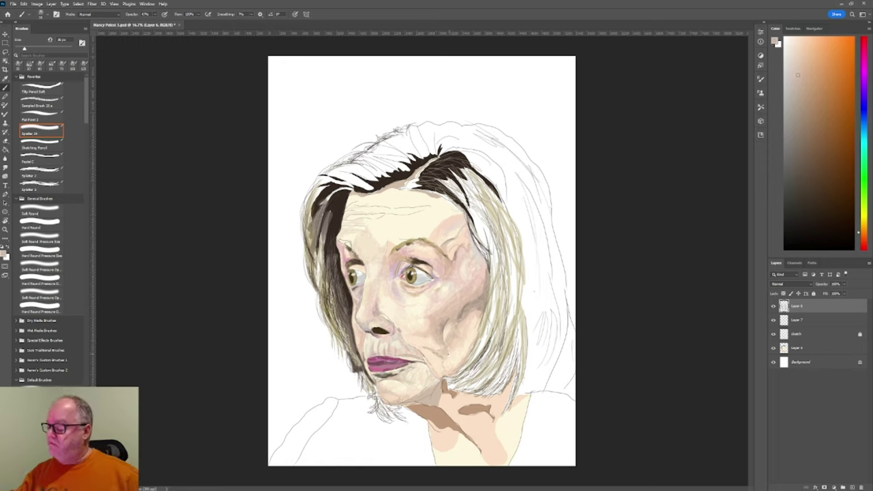
{"action": "left_click", "coordinate": [467, 330], "text": "alt"}
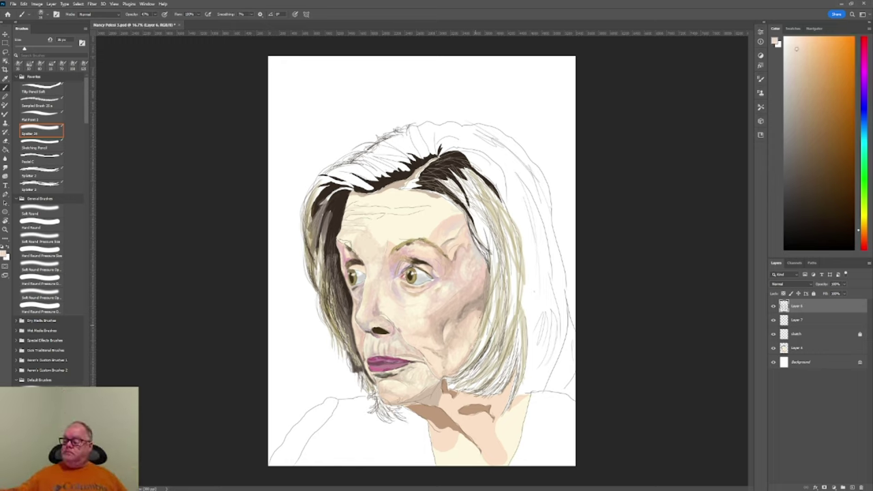
{"action": "left_click", "coordinate": [471, 327], "text": "alt"}
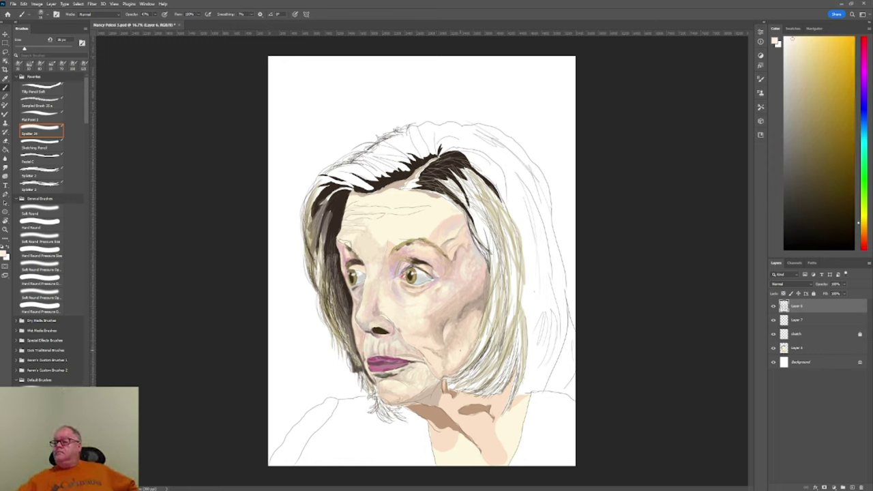
{"action": "left_click", "coordinate": [454, 386], "text": "alt"}
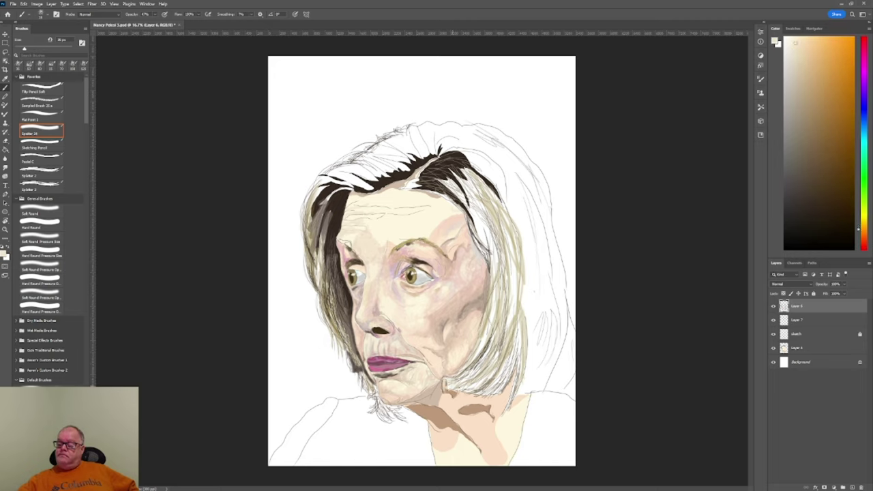
- Choose peach and lighter tints, then add Layer 8 with the Sketching Pencil brush
{"action": "left_click", "coordinate": [470, 409], "text": "alt"}
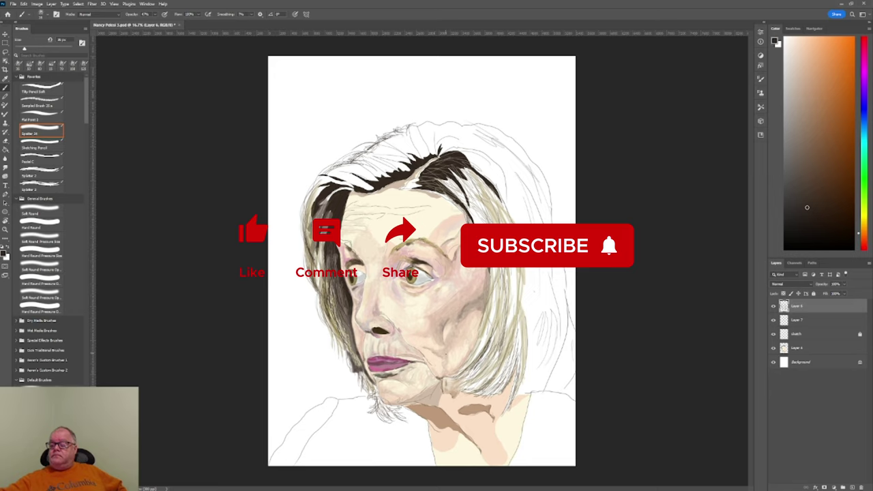
{"action": "left_click", "coordinate": [440, 376], "text": "alt"}
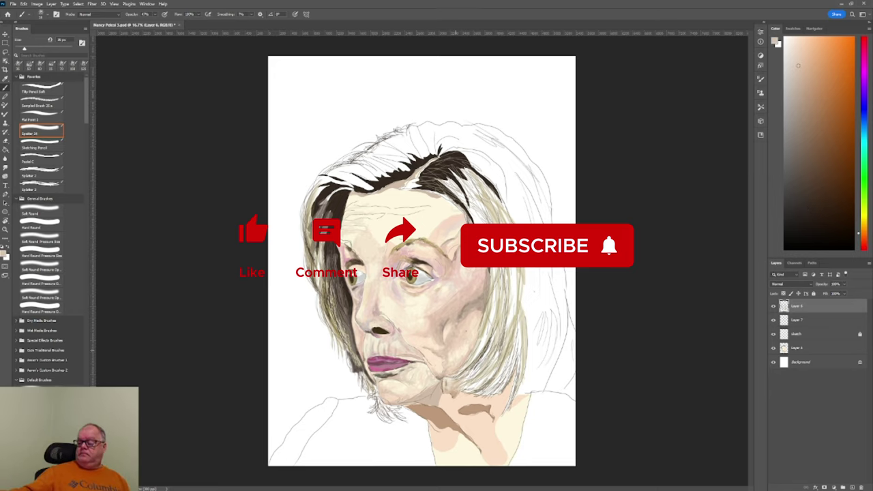
{"action": "left_click", "coordinate": [483, 292], "text": "alt"}
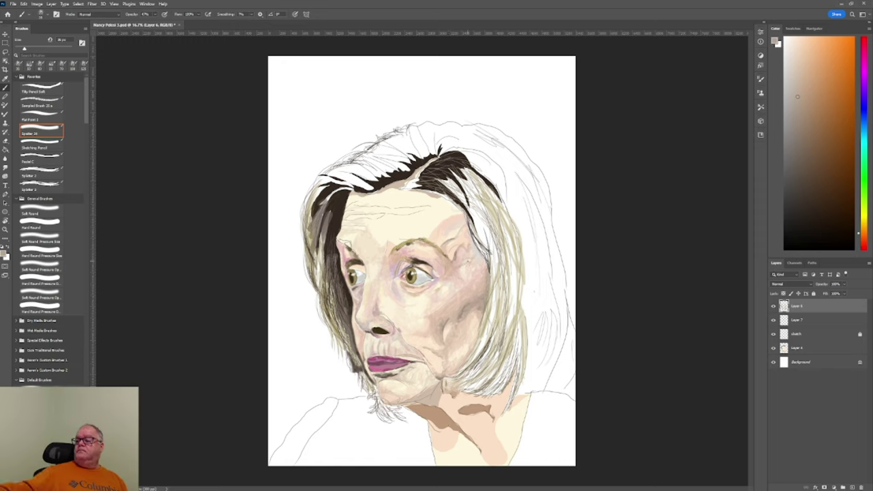
{"action": "key", "text": "period"}
{"action": "left_click", "coordinate": [330, 204], "text": "alt"}
- Draw light and dark brown pencil strands over the left hair on Layer 8
{"action": "key", "text": "ctrl+shift+alt+n"}
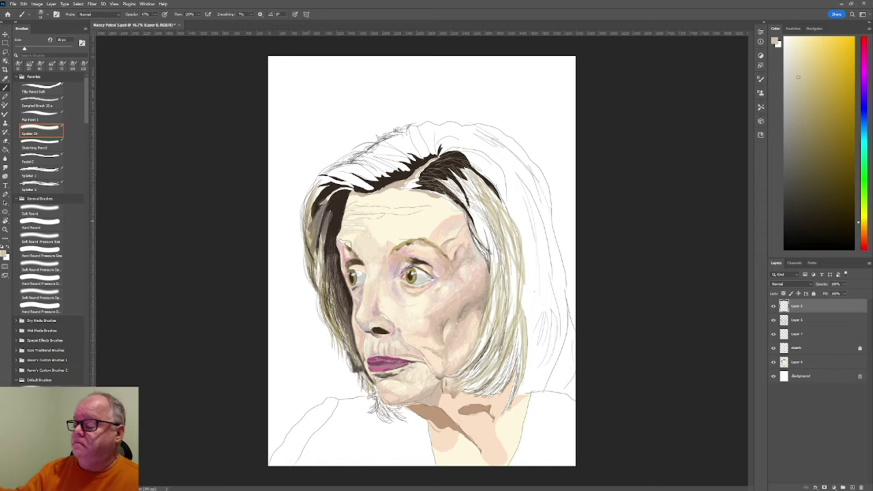
{"action": "left_click_drag", "start_coordinate": [330, 202], "coordinate": [326, 266]}
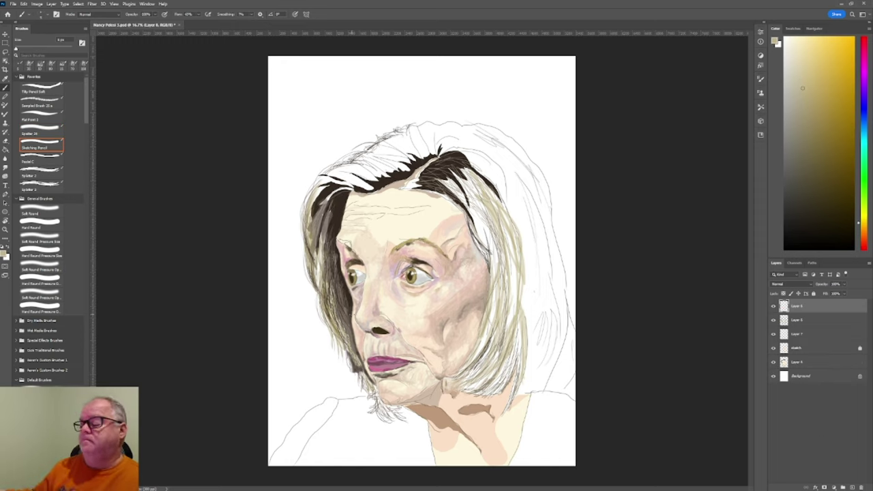
{"action": "left_click", "coordinate": [336, 286], "text": "alt"}
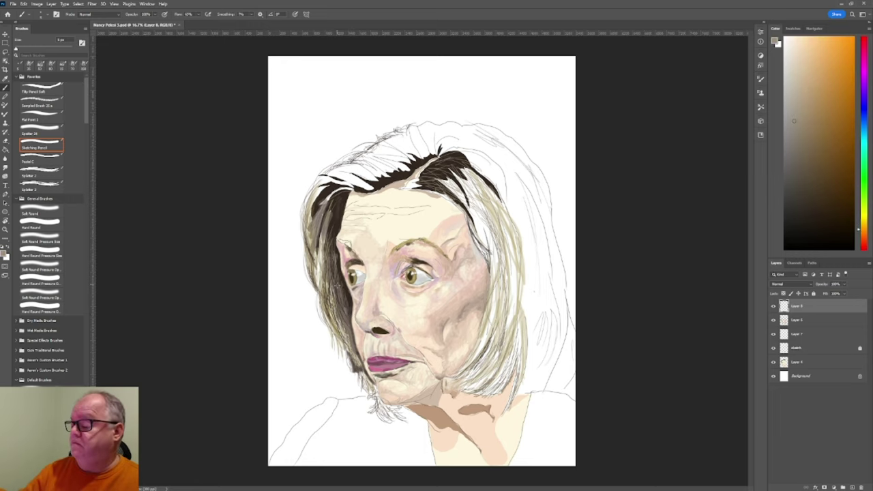
{"action": "left_click", "coordinate": [337, 290], "text": "alt"}
{"action": "left_click_drag", "start_coordinate": [335, 287], "coordinate": [332, 263]}
{"action": "left_click_drag", "start_coordinate": [344, 295], "coordinate": [346, 302]}
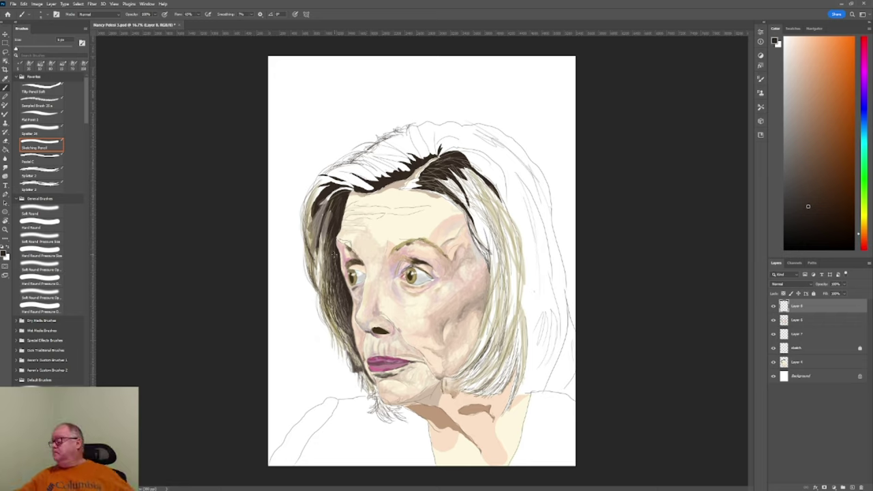
- Paint olive over the left hair with Splatter 24 on Layer 6, then darken its edge in black
{"action": "key", "text": "alt+bracketleft"}
{"action": "left_click", "coordinate": [836, 124]}
{"action": "left_click", "coordinate": [41, 129]}
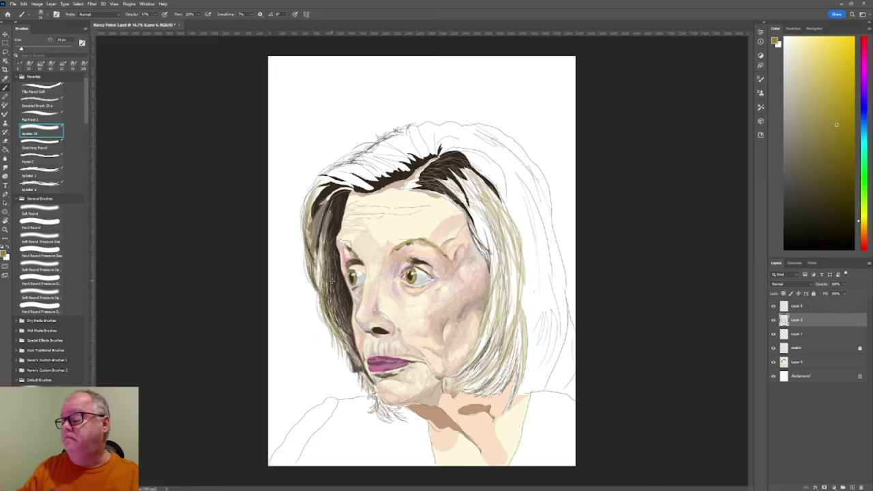
{"action": "left_click_drag", "start_coordinate": [329, 273], "coordinate": [331, 204]}
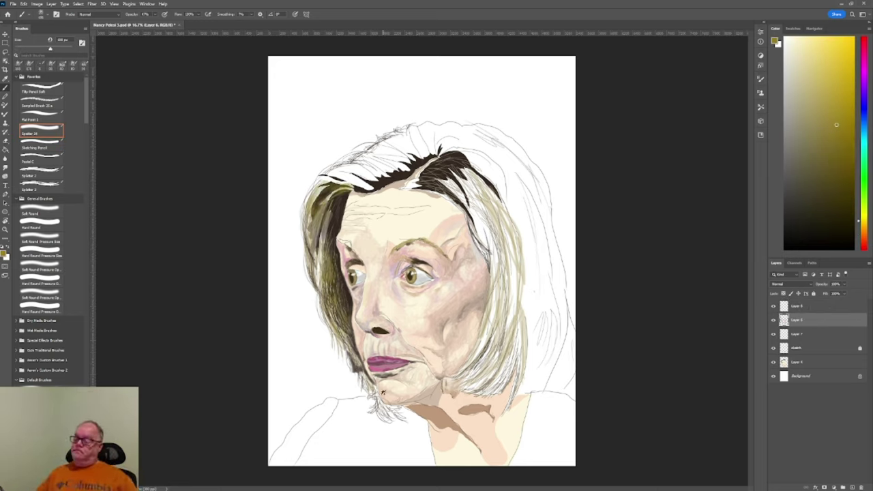
{"action": "key", "text": "alt+bracketright"}
{"action": "key", "text": "d"}
{"action": "left_click_drag", "start_coordinate": [351, 336], "coordinate": [326, 203]}
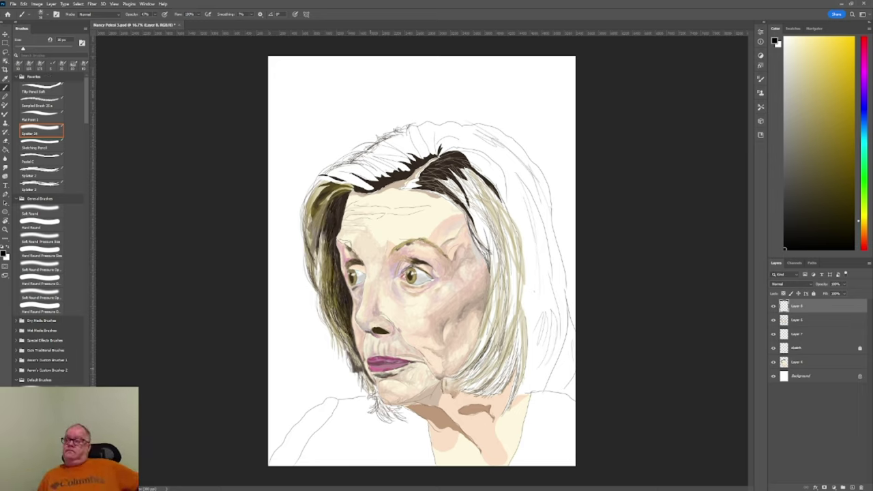
- Draw light olive-tan Sketching Pencil strands across the top of the head
{"action": "left_click", "coordinate": [408, 187], "text": "alt"}
{"action": "left_click", "coordinate": [415, 178], "text": "alt"}
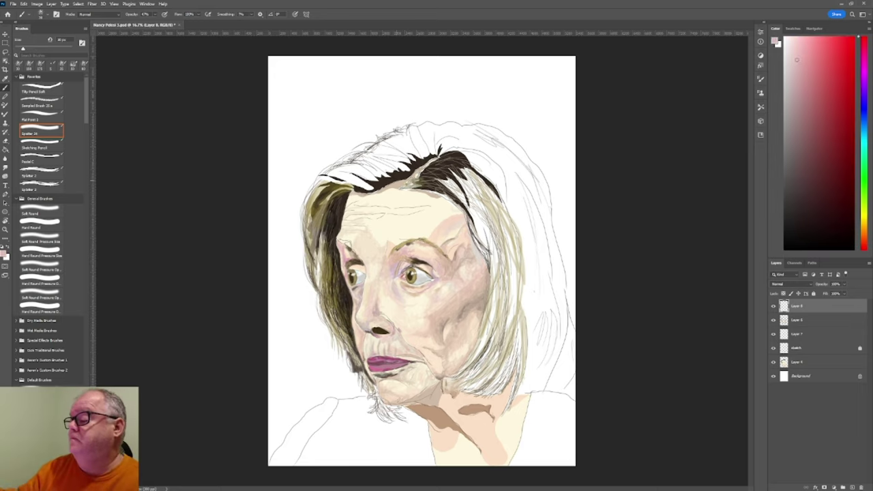
{"action": "left_click", "coordinate": [415, 184], "text": "alt"}
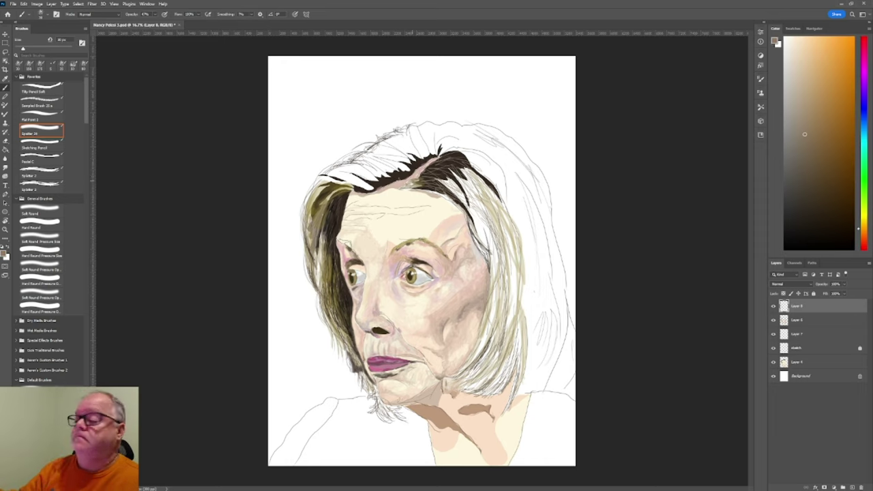
{"action": "key", "text": "period"}
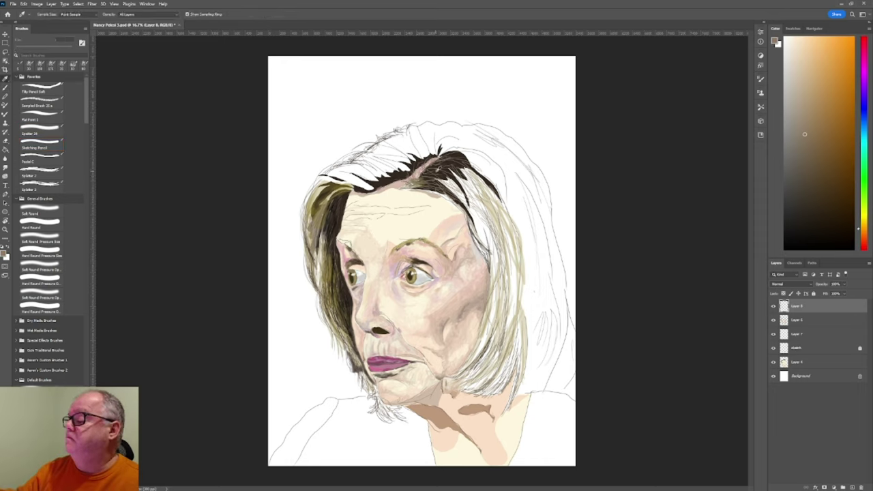
{"action": "left_click", "coordinate": [424, 170], "text": "alt"}
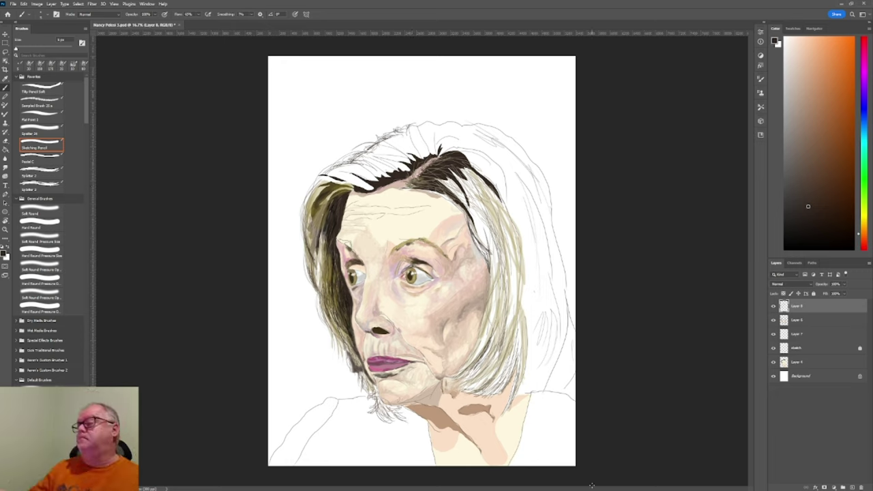
{"action": "left_click", "coordinate": [430, 140], "text": "alt"}
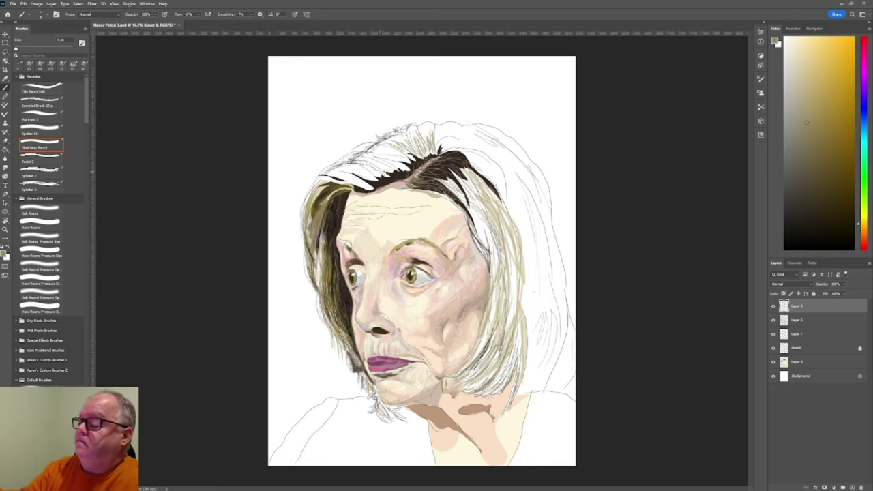
{"action": "left_click_drag", "start_coordinate": [409, 158], "coordinate": [329, 187]}
{"action": "left_click_drag", "start_coordinate": [409, 142], "coordinate": [361, 163]}
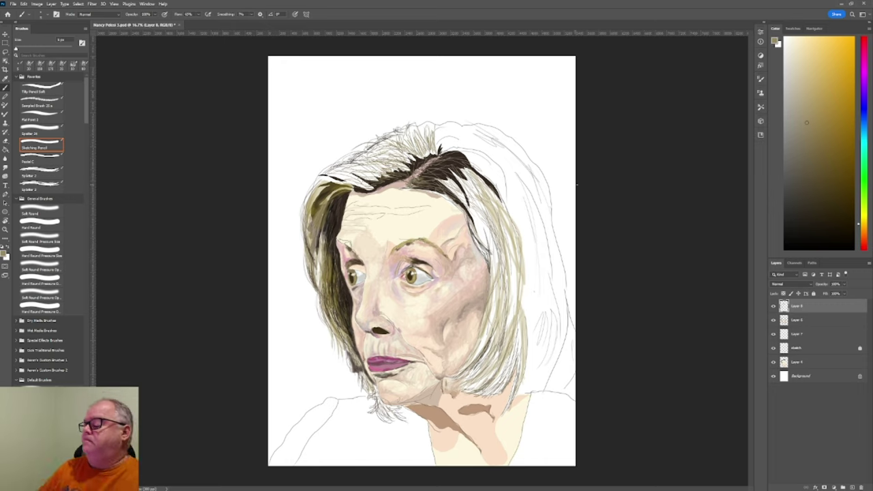
{"action": "left_click", "coordinate": [43, 129]}
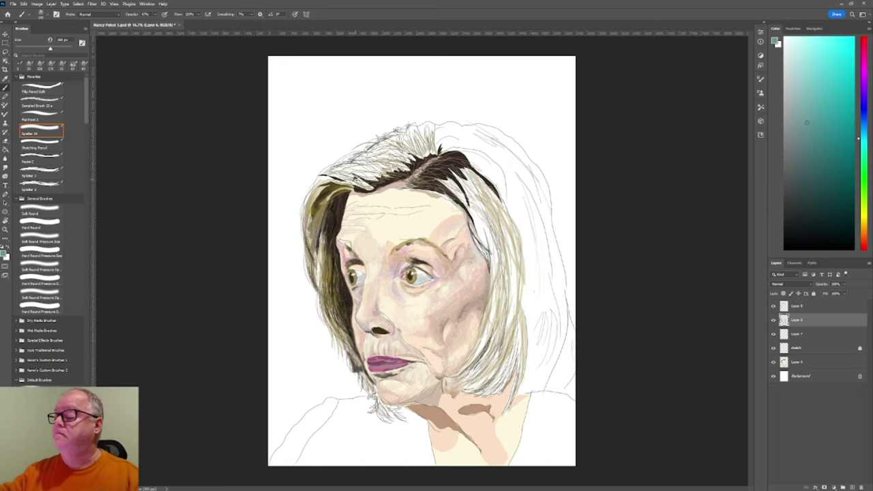
- Paint faint strokes on the upper hair and teal and pink along the right side
{"action": "mouse_move", "coordinate": [341, 185]}
{"action": "left_mouse_down"}
{"action": "mouse_move", "coordinate": [445, 134]}
{"action": "mouse_move", "coordinate": [468, 151]}
{"action": "left_mouse_up"}
{"action": "left_click_drag", "start_coordinate": [502, 233], "coordinate": [514, 294]}
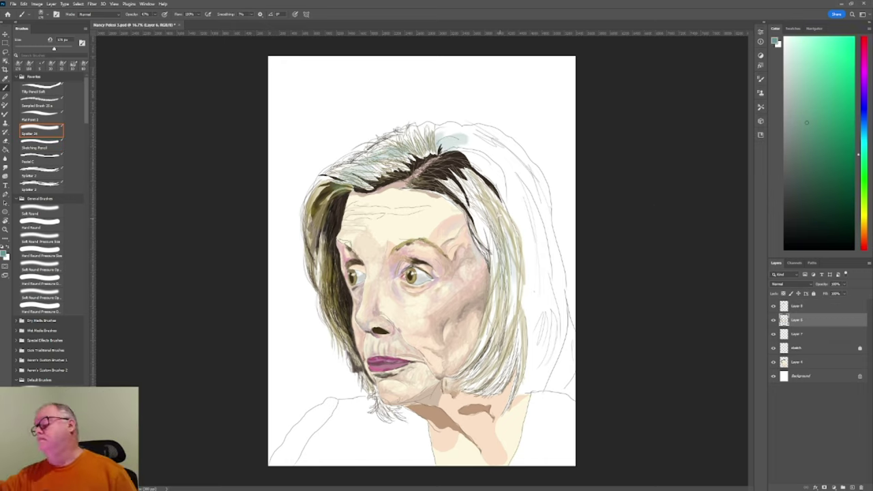
{"action": "left_click_drag", "start_coordinate": [497, 204], "coordinate": [554, 304]}
{"action": "left_click", "coordinate": [486, 149], "text": "alt"}
{"action": "left_click_drag", "start_coordinate": [486, 149], "coordinate": [563, 355]}
{"action": "left_click_drag", "start_coordinate": [566, 300], "coordinate": [502, 372]}
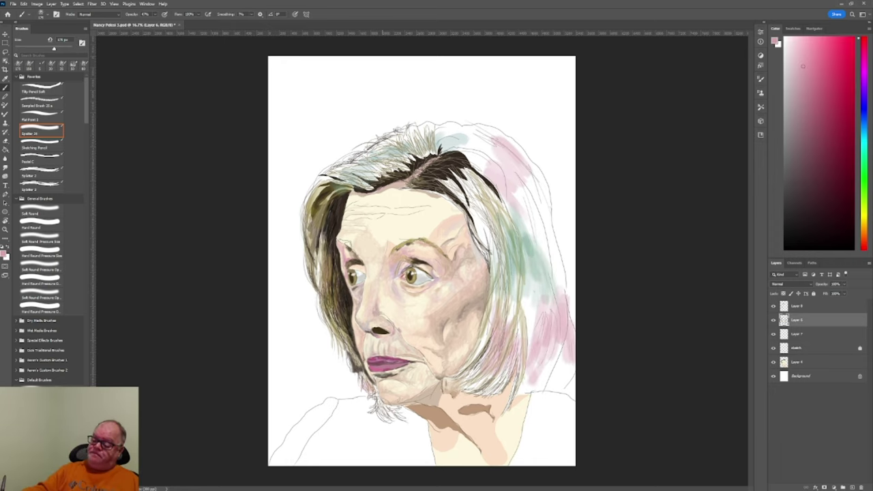
- Paint darker khaki-olive strokes over the right-side hair on Layer 8
{"action": "key", "text": "period"}
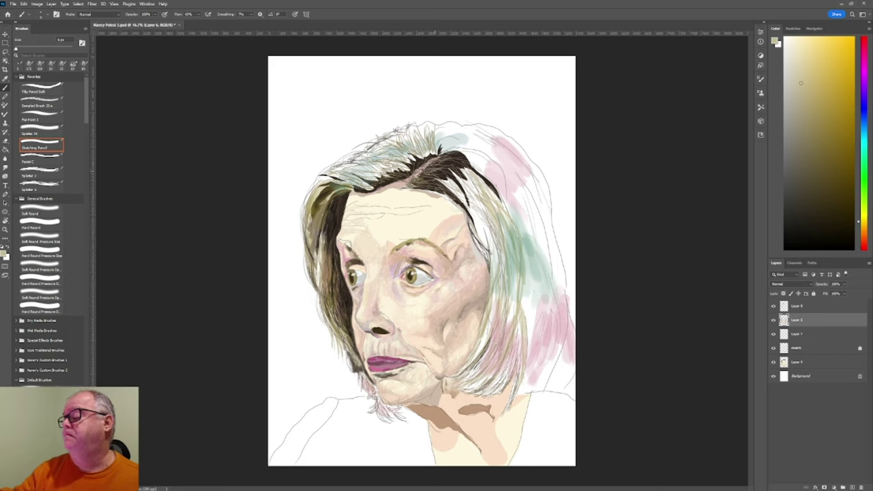
{"action": "left_click", "coordinate": [471, 183], "text": "alt"}
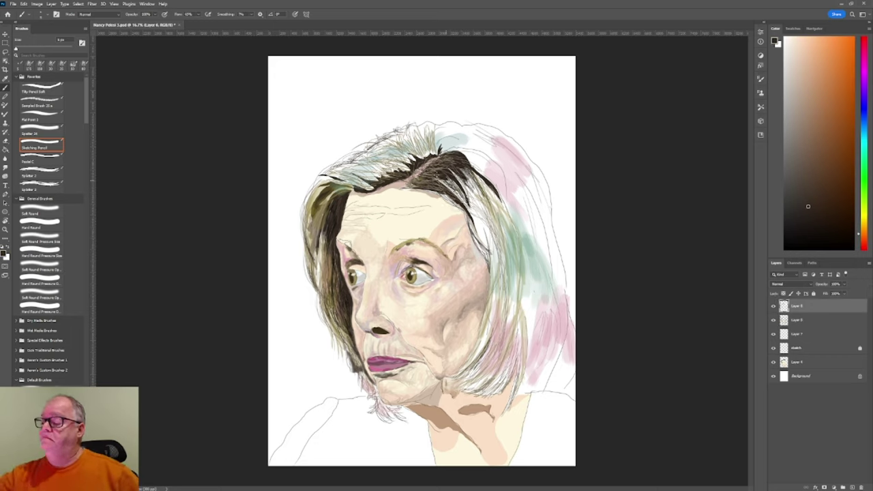
{"action": "left_click", "coordinate": [451, 185], "text": "alt"}
{"action": "left_click", "coordinate": [41, 129]}
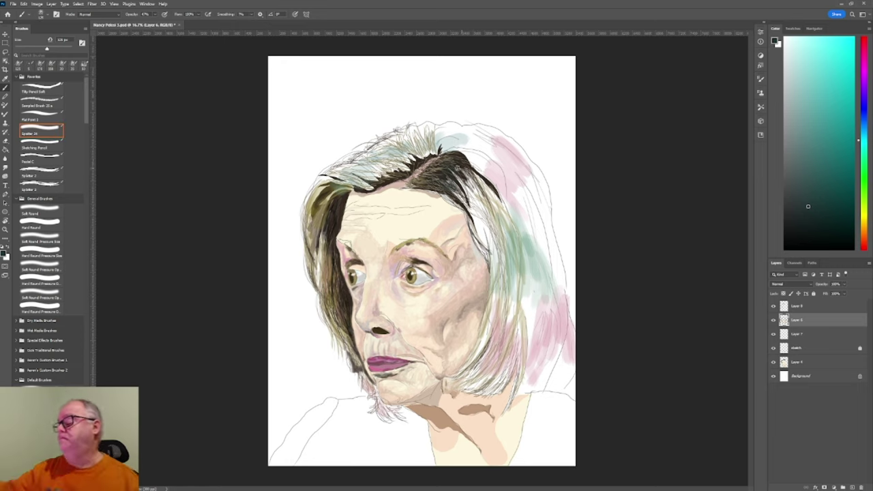
{"action": "key", "text": "period"}
{"action": "key", "text": "alt+bracketright"}
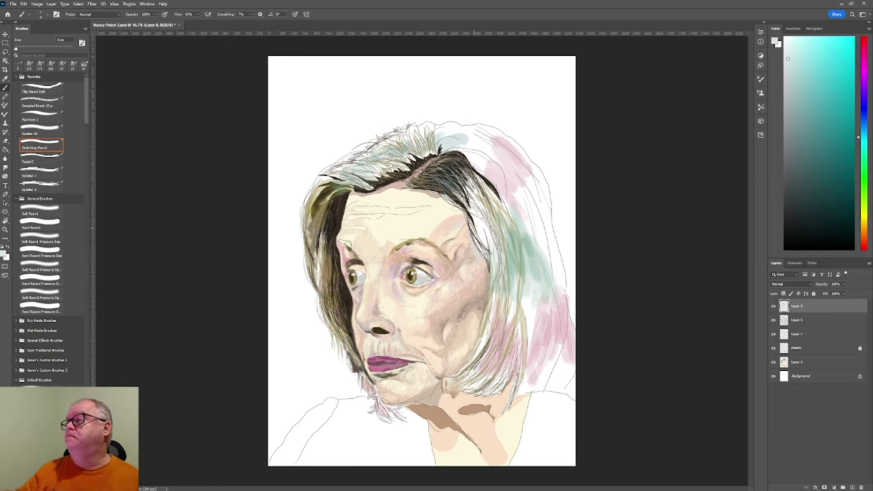
{"action": "left_click", "coordinate": [485, 226], "text": "alt"}
{"action": "left_click", "coordinate": [819, 320]}
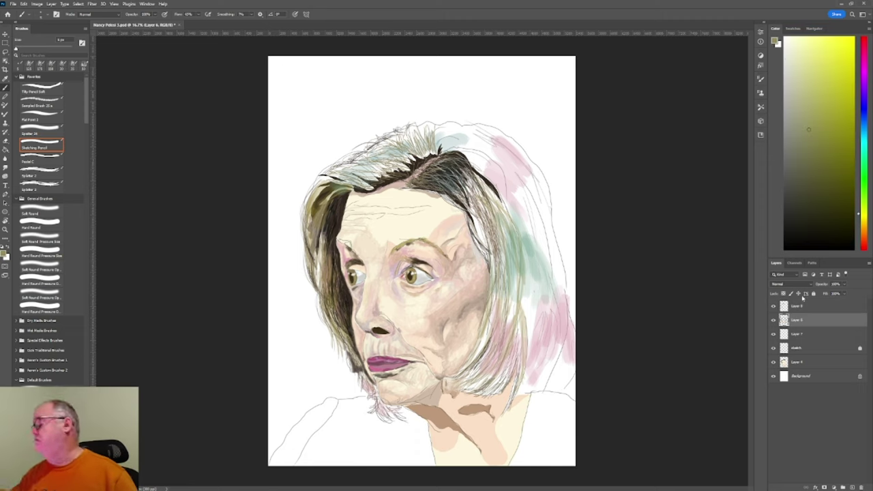
{"action": "key", "text": "comma"}
{"action": "left_click_drag", "start_coordinate": [478, 212], "coordinate": [502, 273]}
{"action": "left_click_drag", "start_coordinate": [471, 178], "coordinate": [505, 293]}
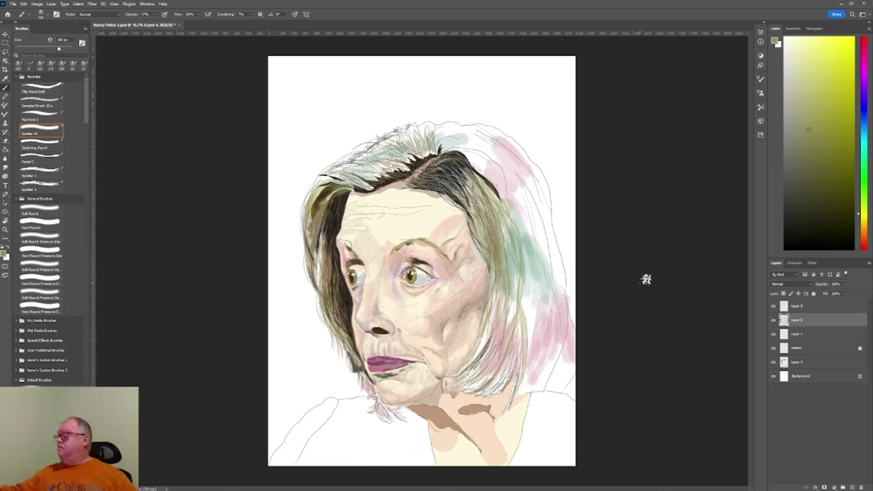
- Wash pale yellow over the right, top and left sides of the hair
{"action": "left_click", "coordinate": [814, 44]}
{"action": "left_click_drag", "start_coordinate": [478, 191], "coordinate": [509, 355]}
{"action": "left_click_drag", "start_coordinate": [471, 171], "coordinate": [505, 270]}
{"action": "left_click_drag", "start_coordinate": [498, 328], "coordinate": [546, 314]}
{"action": "left_click_drag", "start_coordinate": [471, 372], "coordinate": [560, 359]}
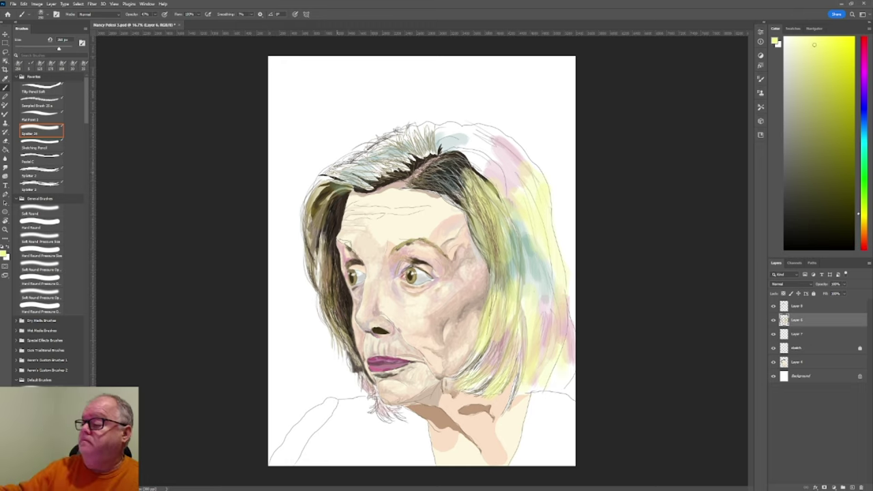
{"action": "left_click_drag", "start_coordinate": [331, 178], "coordinate": [393, 137]}
{"action": "left_click_drag", "start_coordinate": [321, 225], "coordinate": [338, 321]}
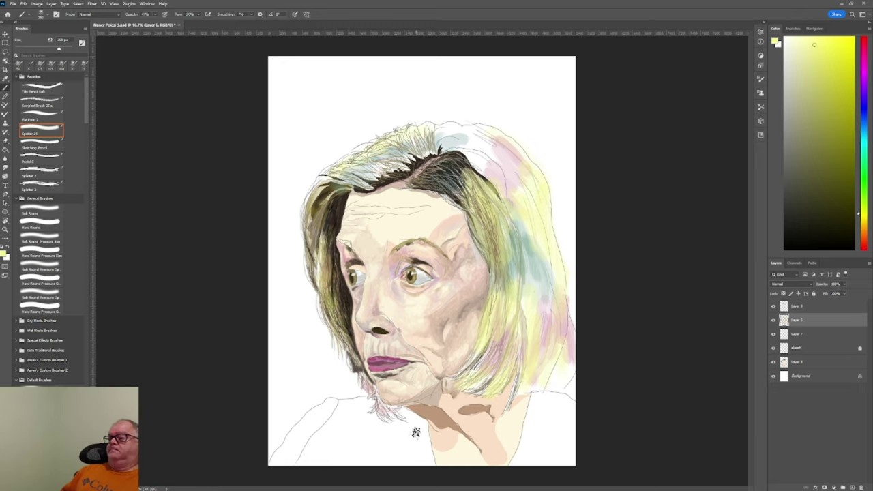
{"action": "key", "text": "period"}
- Draw thin black lines along the right edge of the hair
{"action": "key", "text": "d"}
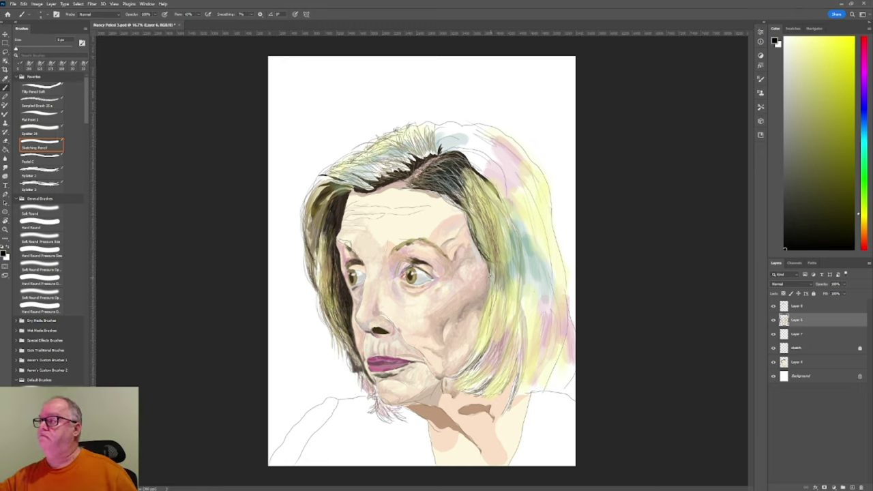
{"action": "left_click_drag", "start_coordinate": [487, 262], "coordinate": [488, 315]}
{"action": "left_click_drag", "start_coordinate": [490, 238], "coordinate": [486, 269]}
{"action": "left_click_drag", "start_coordinate": [489, 222], "coordinate": [480, 250]}
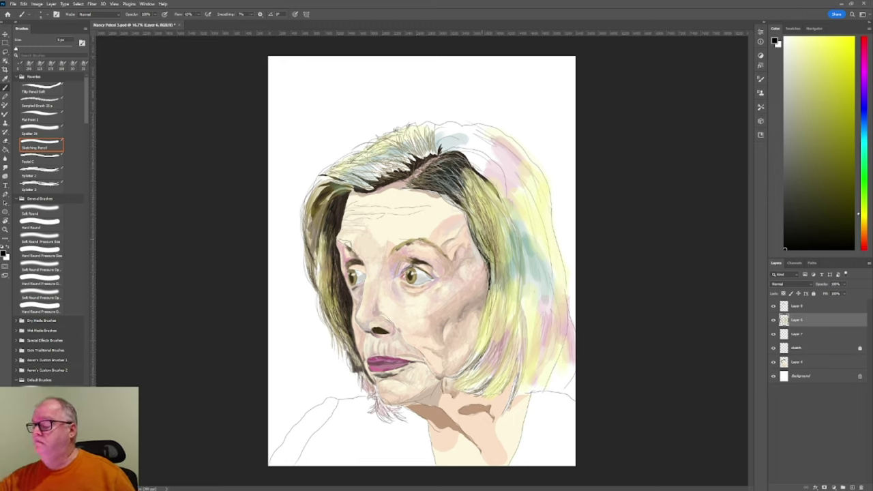
{"action": "left_click", "coordinate": [470, 217], "text": "alt"}
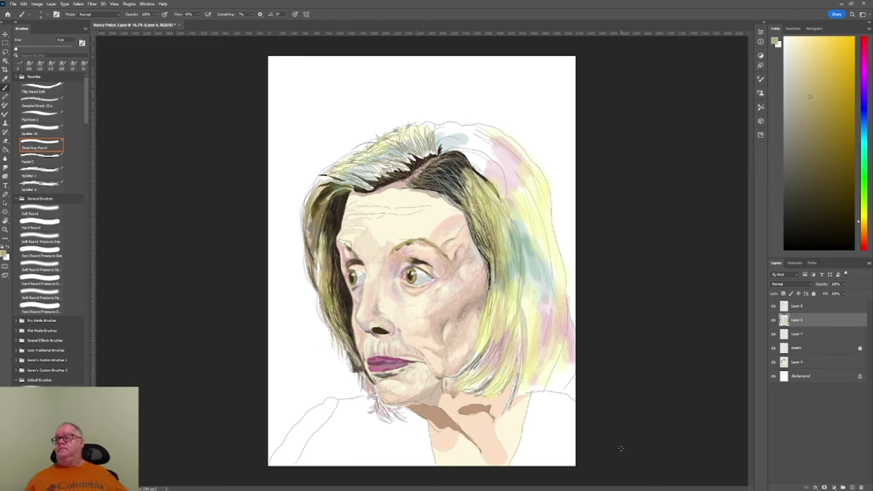
- Sample skin, cream, peach and brown tones from the portrait using the splatter brush
{"action": "key", "text": "alt+bracketright"}
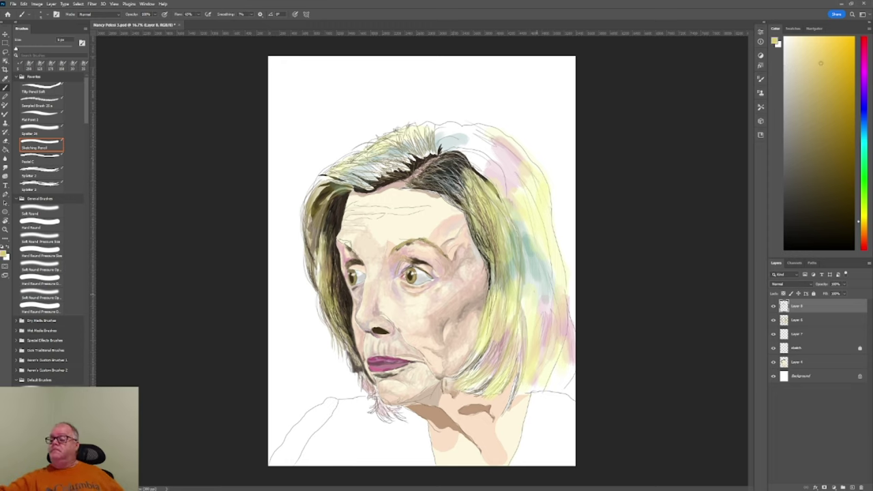
{"action": "key", "text": "comma"}
{"action": "left_click", "coordinate": [429, 219], "text": "alt"}
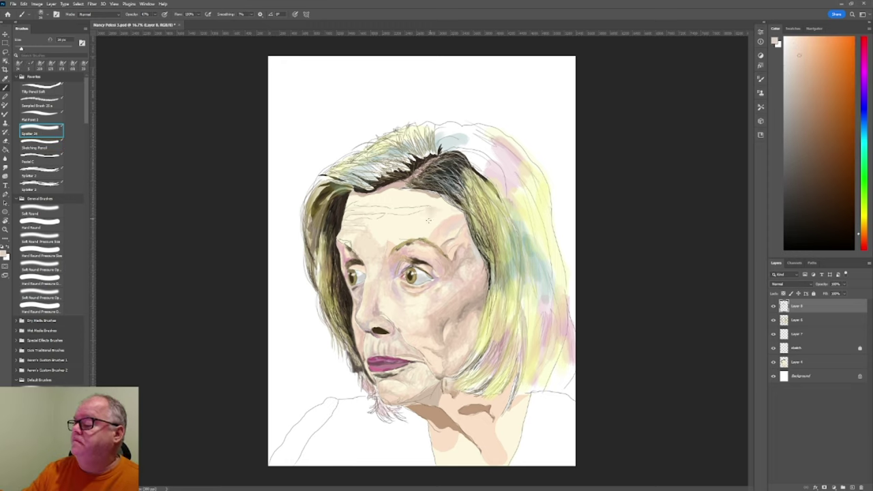
{"action": "left_click", "coordinate": [430, 227], "text": "alt"}
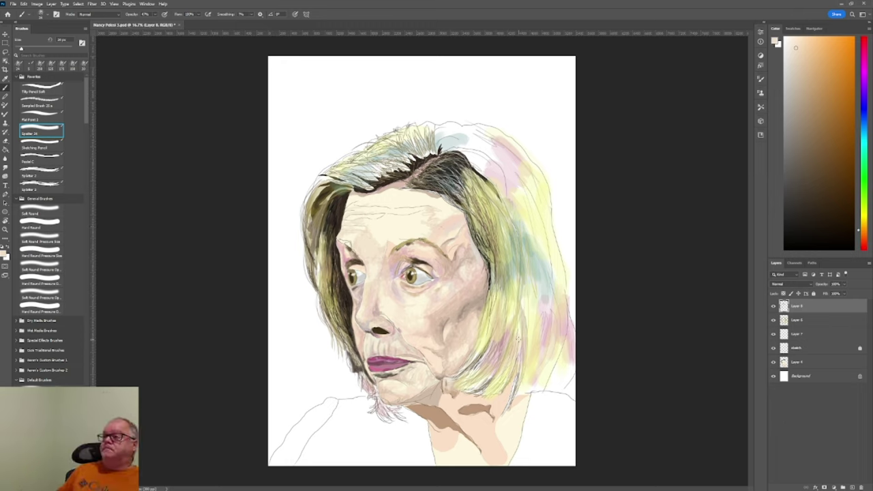
{"action": "left_click", "coordinate": [437, 196], "text": "alt"}
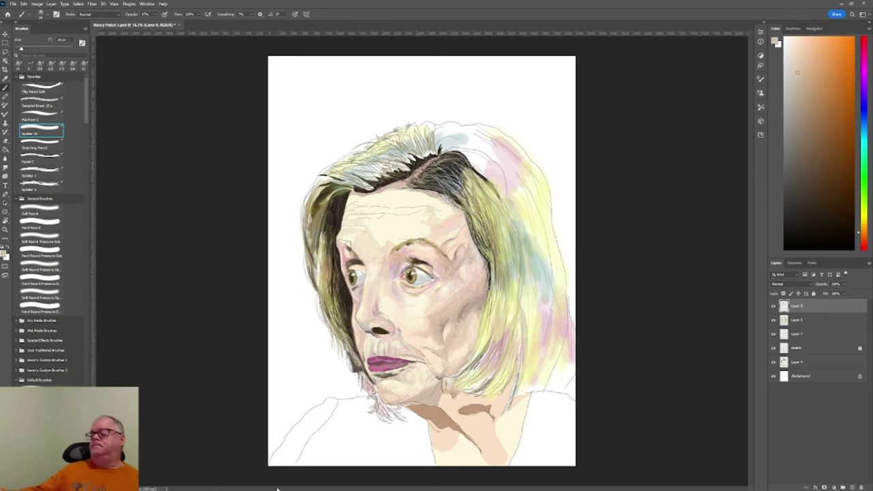
{"action": "left_click", "coordinate": [376, 293], "text": "alt"}
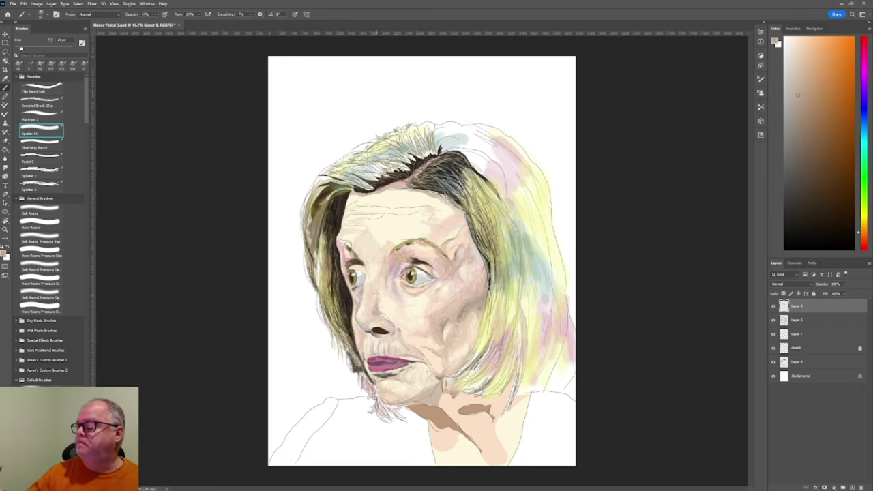
{"action": "left_click", "coordinate": [329, 219], "text": "alt"}
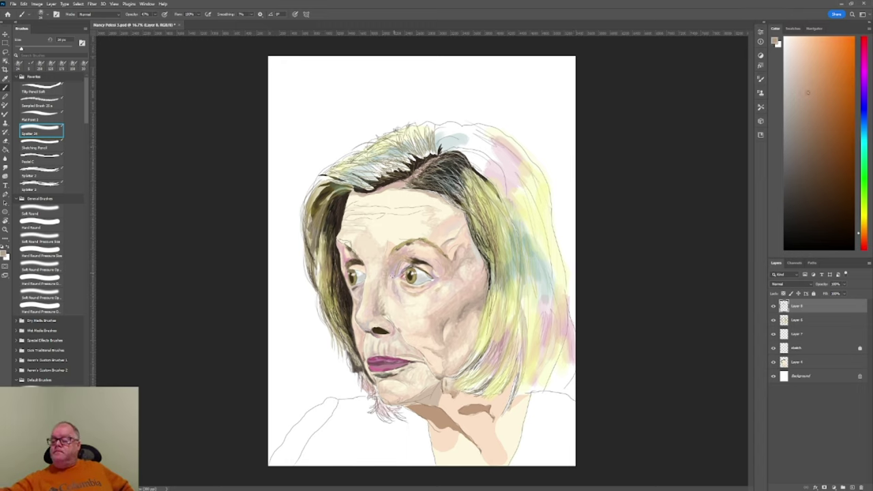
{"action": "left_click", "coordinate": [390, 242], "text": "alt"}
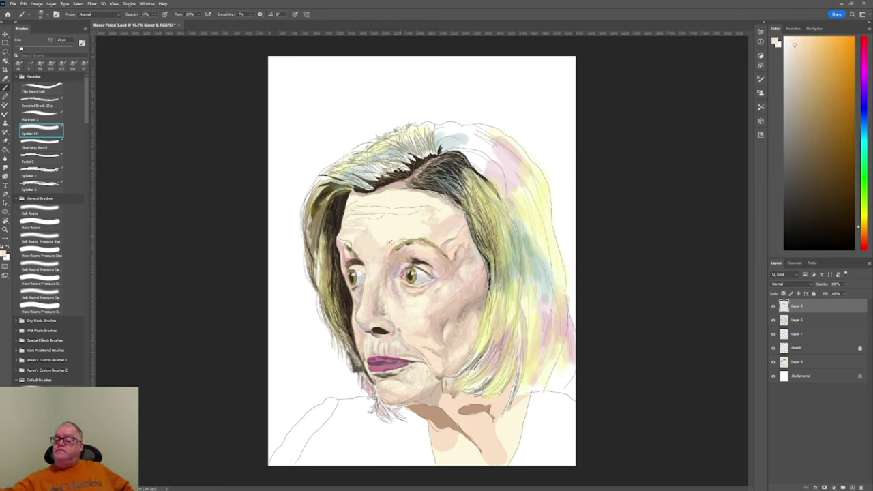
{"action": "left_click", "coordinate": [410, 232], "text": "alt"}
{"action": "left_click", "coordinate": [796, 60]}
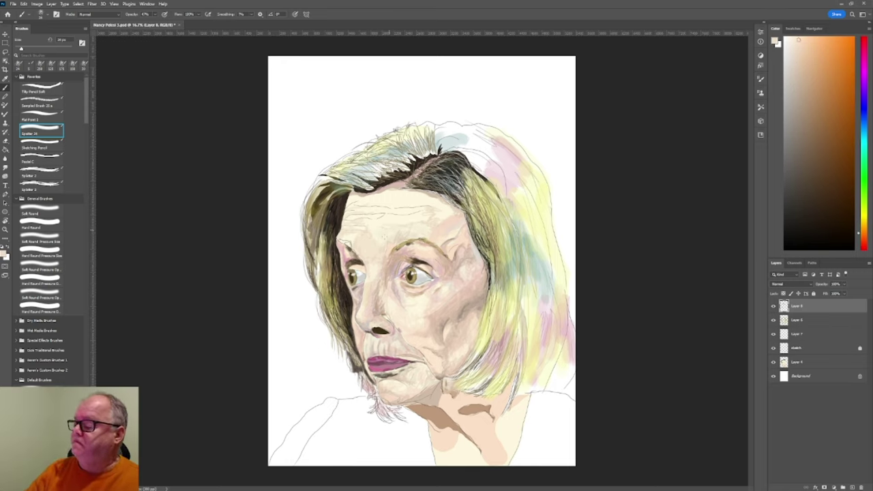
{"action": "left_click", "coordinate": [425, 214], "text": "alt"}
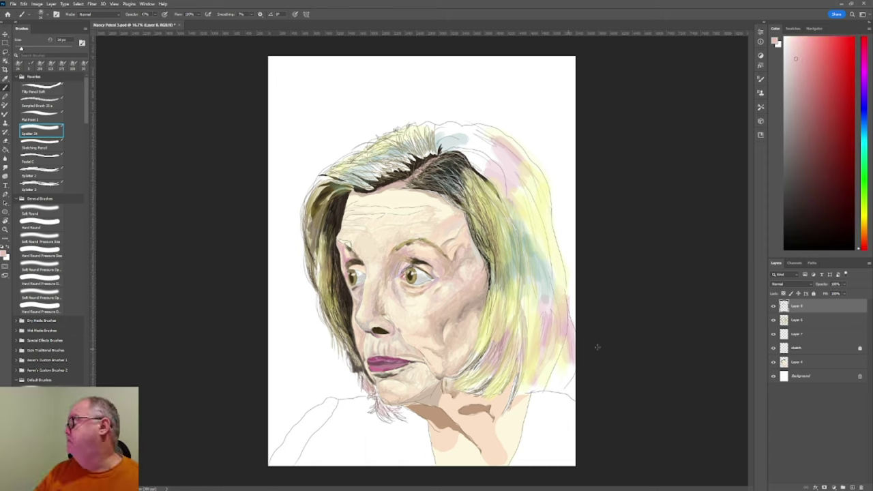
- Sample tan, cream, dusty pink and dark tones for the Sketching Pencil on Layer 8
{"action": "key", "text": "alt+bracketleft"}
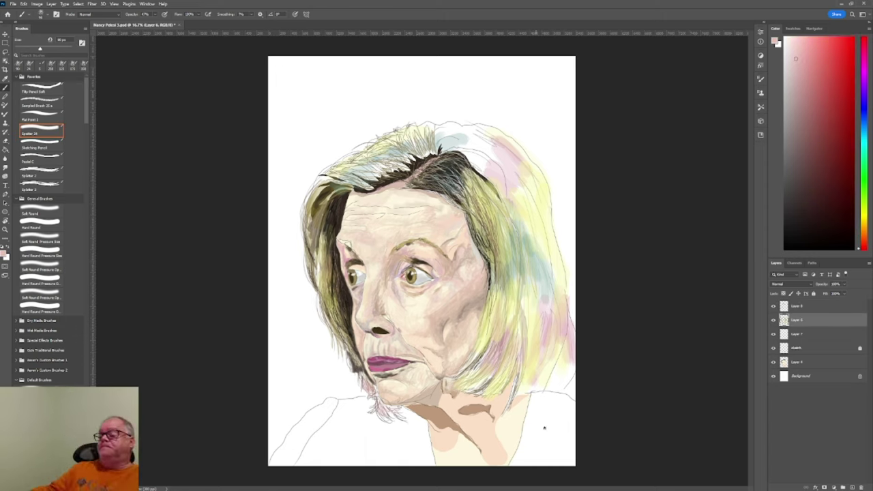
{"action": "left_click", "coordinate": [399, 264], "text": "alt"}
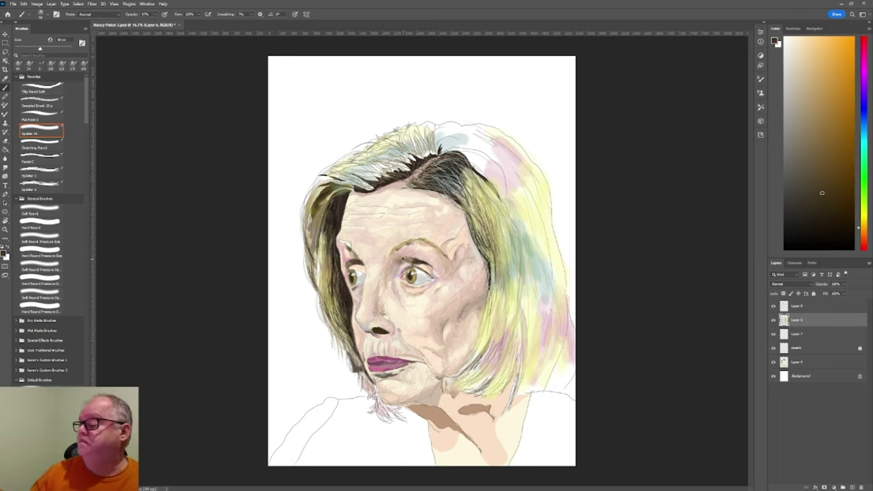
{"action": "left_click", "coordinate": [41, 145]}
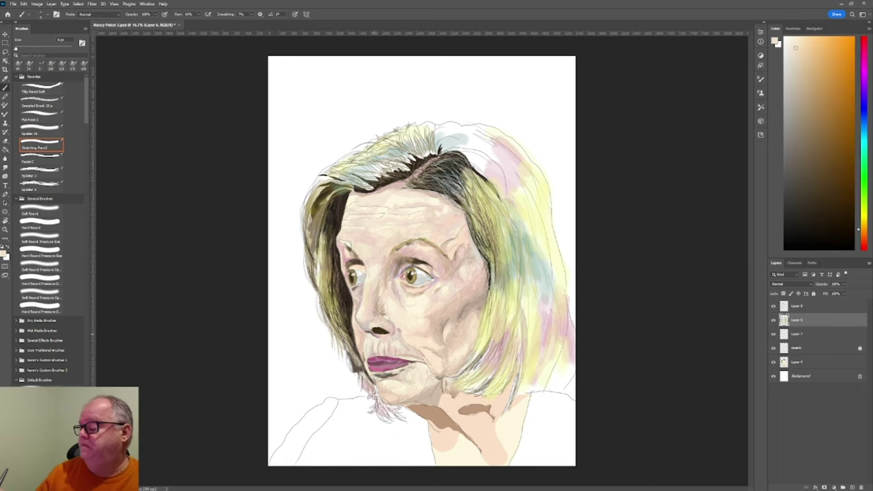
{"action": "left_click", "coordinate": [799, 124]}
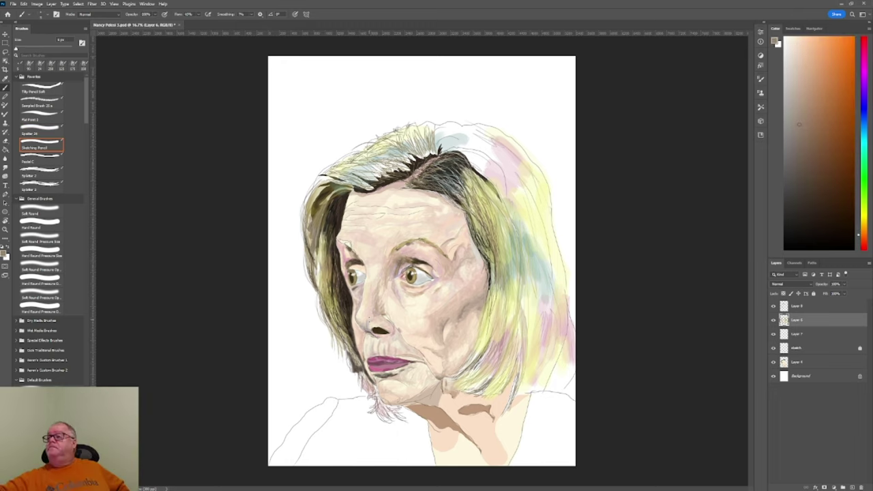
{"action": "left_click", "coordinate": [368, 287], "text": "alt"}
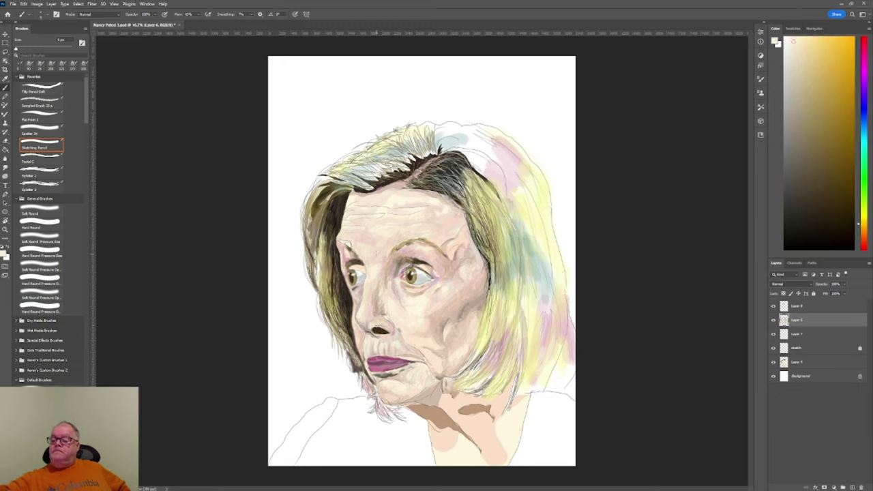
{"action": "left_click", "coordinate": [413, 301], "text": "alt"}
{"action": "left_click", "coordinate": [568, 344], "text": "alt"}
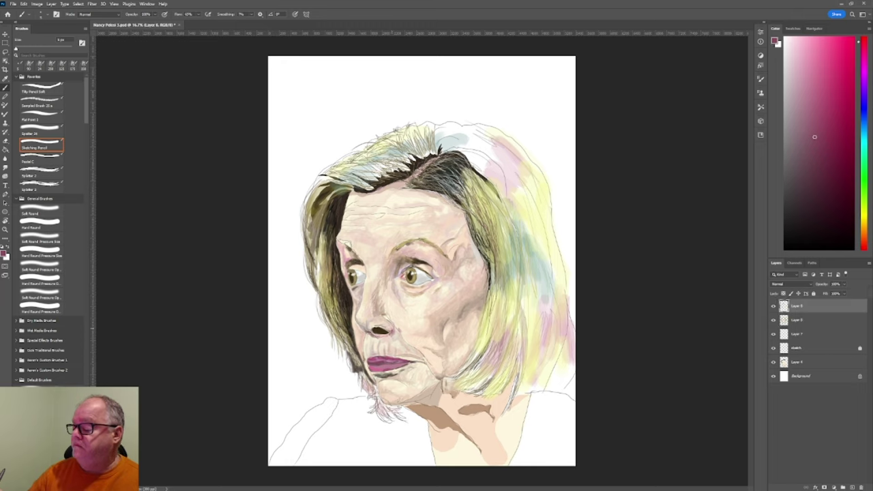
{"action": "key", "text": "alt+]"}
{"action": "left_click", "coordinate": [392, 330], "text": "alt"}
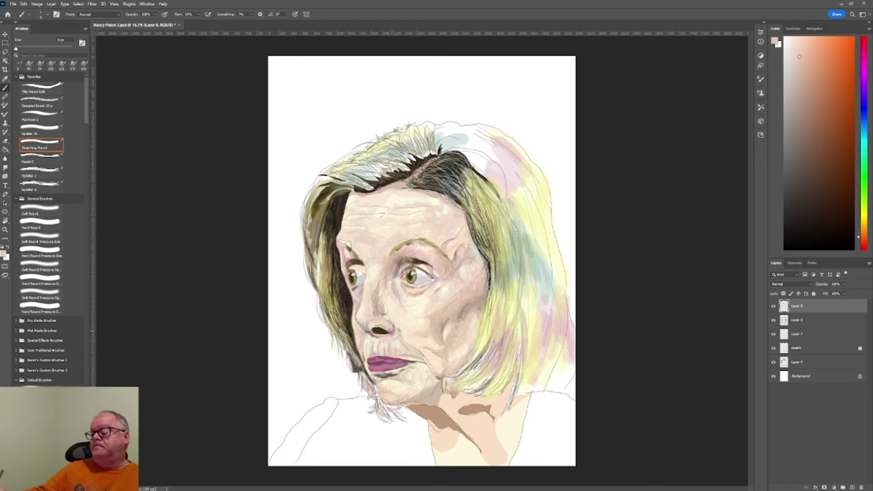
{"action": "left_click", "coordinate": [505, 320], "text": "alt"}
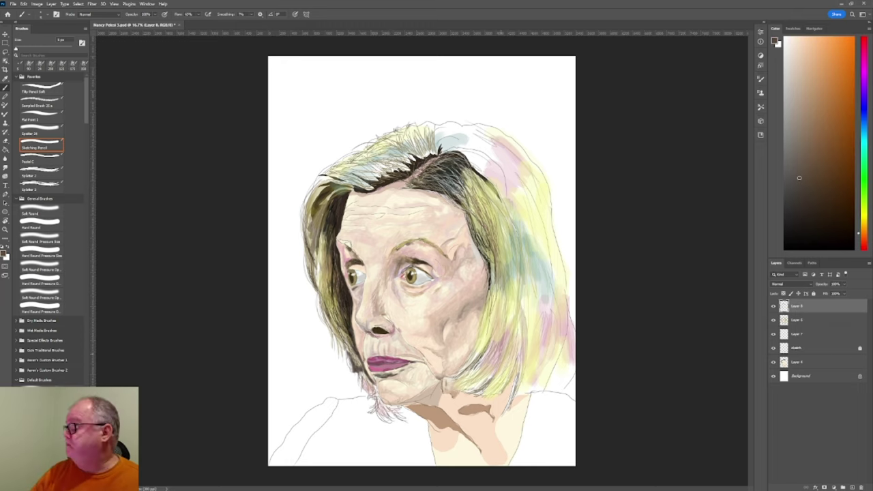
- Hatch dark strands through the right-side hair, then shift to a pale yellow-beige
{"action": "left_click_drag", "start_coordinate": [506, 300], "coordinate": [506, 365]}
{"action": "left_click_drag", "start_coordinate": [491, 280], "coordinate": [519, 403]}
{"action": "left_click_drag", "start_coordinate": [554, 311], "coordinate": [569, 391]}
{"action": "left_click_drag", "start_coordinate": [539, 245], "coordinate": [550, 399]}
{"action": "left_click_drag", "start_coordinate": [522, 232], "coordinate": [536, 382]}
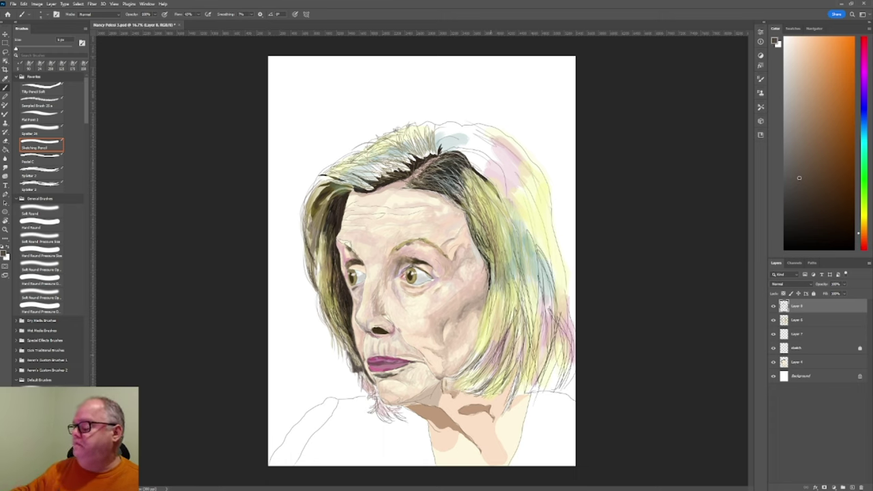
{"action": "left_click_drag", "start_coordinate": [488, 229], "coordinate": [508, 368]}
{"action": "left_click_drag", "start_coordinate": [505, 145], "coordinate": [542, 304]}
{"action": "left_click_drag", "start_coordinate": [518, 164], "coordinate": [552, 309]}
{"action": "left_click_drag", "start_coordinate": [517, 208], "coordinate": [558, 323]}
{"action": "left_click_drag", "start_coordinate": [548, 236], "coordinate": [572, 358]}
{"action": "left_click_drag", "start_coordinate": [508, 158], "coordinate": [564, 272]}
{"action": "left_click_drag", "start_coordinate": [507, 147], "coordinate": [554, 282]}
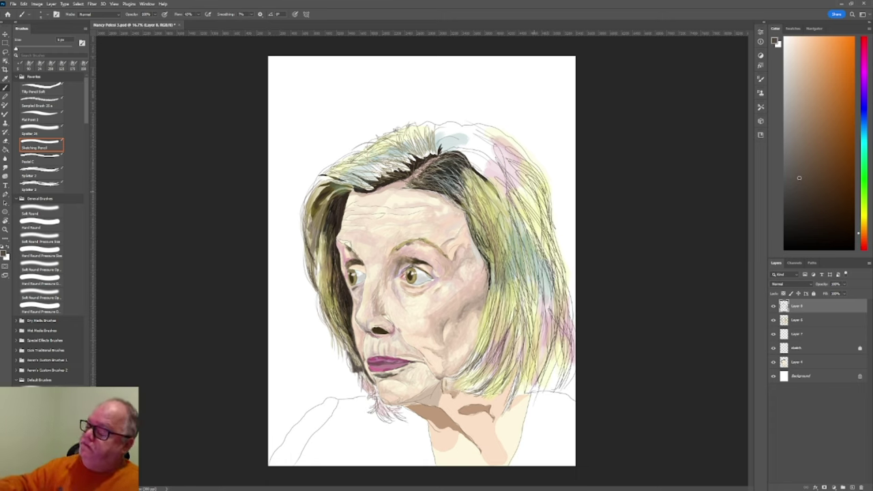
{"action": "left_click_drag", "start_coordinate": [507, 358], "coordinate": [472, 391]}
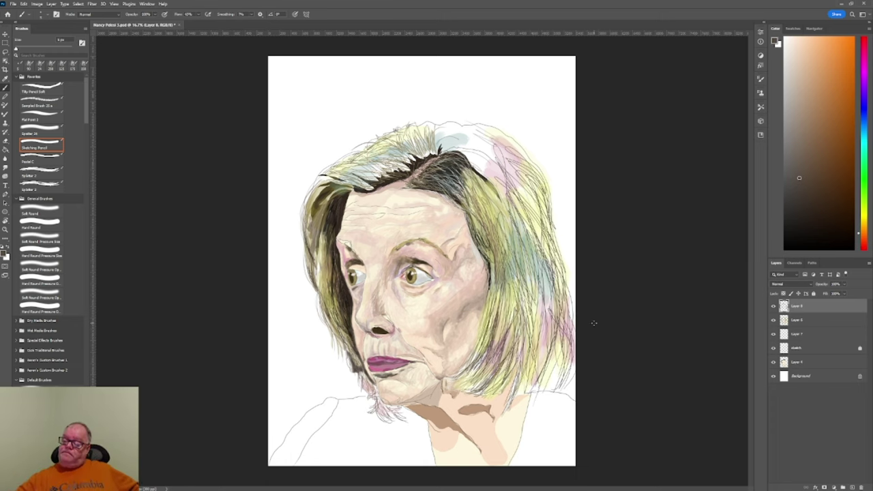
{"action": "left_click", "coordinate": [484, 323], "text": "alt"}
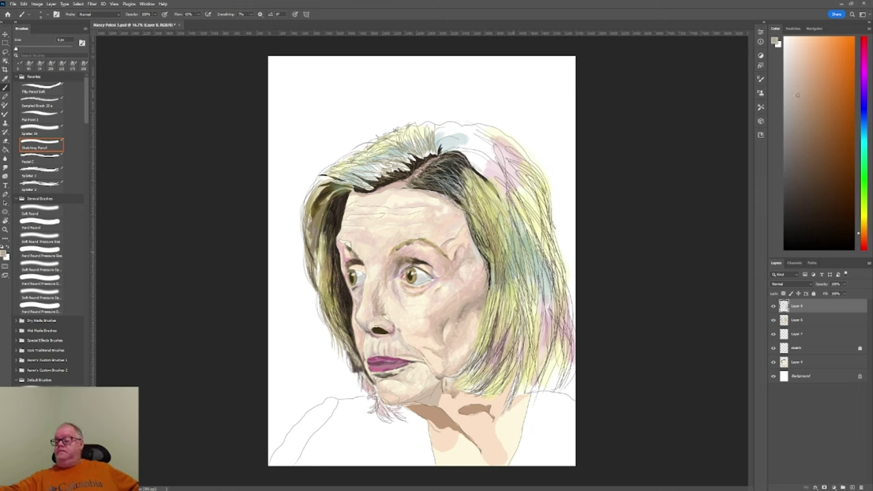
{"action": "left_click_drag", "start_coordinate": [861, 233], "coordinate": [861, 219]}
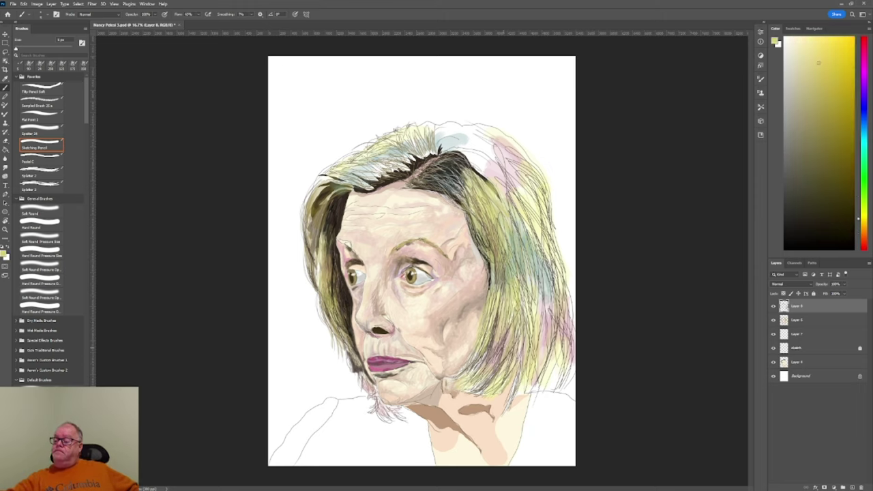
- Paint olive strokes down the right-side hair to the shoulder on Layer 6
{"action": "left_click", "coordinate": [797, 319]}
{"action": "left_click", "coordinate": [850, 146]}
{"action": "left_click_drag", "start_coordinate": [525, 288], "coordinate": [526, 315]}
{"action": "left_click_drag", "start_coordinate": [510, 243], "coordinate": [524, 353]}
{"action": "left_click_drag", "start_coordinate": [494, 218], "coordinate": [509, 362]}
{"action": "left_click_drag", "start_coordinate": [478, 194], "coordinate": [459, 245]}
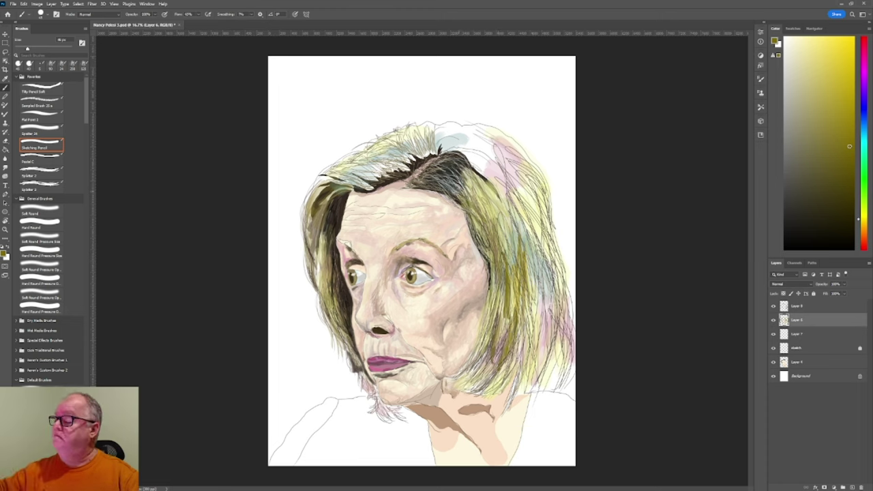
{"action": "left_click_drag", "start_coordinate": [471, 172], "coordinate": [532, 249]}
{"action": "left_click_drag", "start_coordinate": [508, 154], "coordinate": [570, 372]}
{"action": "left_click_drag", "start_coordinate": [539, 311], "coordinate": [566, 389]}
{"action": "left_click_drag", "start_coordinate": [477, 273], "coordinate": [505, 395]}
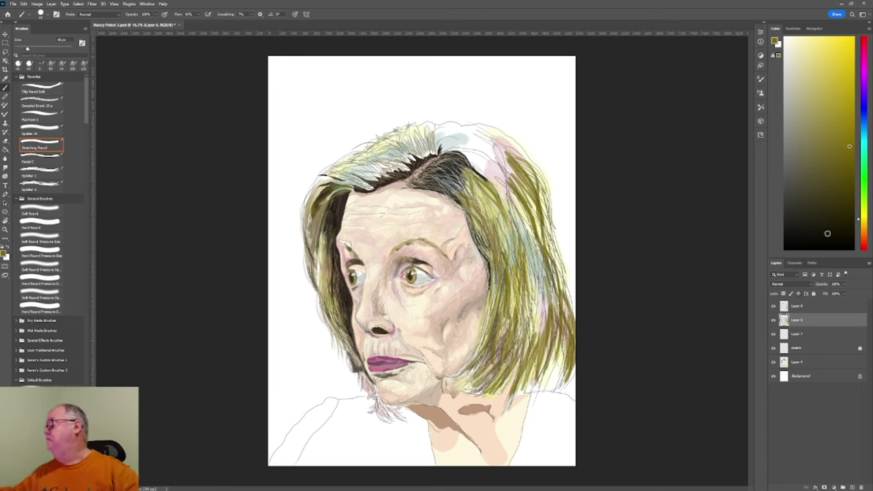
- Darken the top and the left-side hair beside the cheek with dark olive
{"action": "left_click_drag", "start_coordinate": [532, 246], "coordinate": [556, 352]}
{"action": "left_click_drag", "start_coordinate": [478, 171], "coordinate": [495, 209]}
{"action": "left_click_drag", "start_coordinate": [464, 130], "coordinate": [443, 181]}
{"action": "left_click_drag", "start_coordinate": [424, 145], "coordinate": [365, 190]}
{"action": "mouse_move", "coordinate": [365, 179]}
{"action": "left_mouse_down"}
{"action": "mouse_move", "coordinate": [307, 212]}
{"action": "mouse_move", "coordinate": [322, 303]}
{"action": "left_mouse_up"}
{"action": "left_click_drag", "start_coordinate": [318, 220], "coordinate": [335, 289]}
{"action": "left_click_drag", "start_coordinate": [308, 252], "coordinate": [339, 345]}
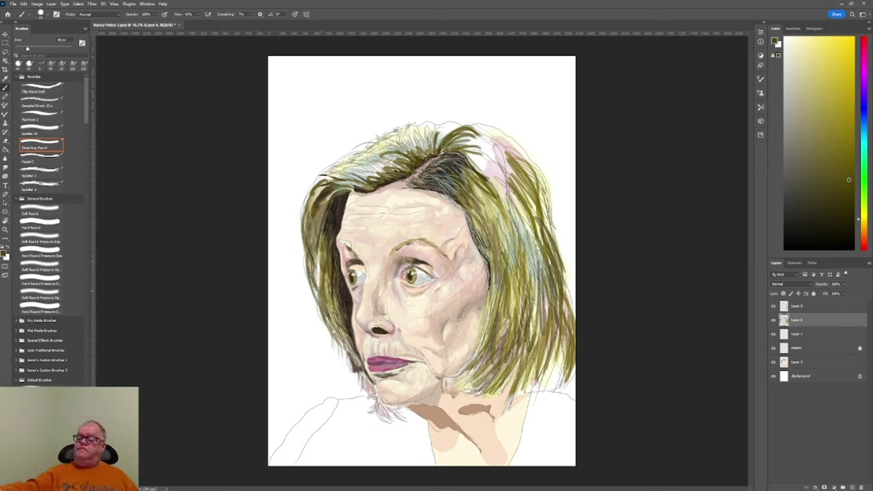
{"action": "left_click_drag", "start_coordinate": [328, 273], "coordinate": [348, 358]}
{"action": "left_click_drag", "start_coordinate": [336, 292], "coordinate": [352, 355]}
{"action": "left_click_drag", "start_coordinate": [305, 187], "coordinate": [344, 238]}
- Darken the top fringe and add more olive strokes along the right hair
{"action": "left_click_drag", "start_coordinate": [368, 154], "coordinate": [318, 179]}
{"action": "mouse_move", "coordinate": [404, 146]}
{"action": "left_mouse_down"}
{"action": "mouse_move", "coordinate": [329, 179]}
{"action": "mouse_move", "coordinate": [357, 160]}
{"action": "left_mouse_up"}
{"action": "left_click_drag", "start_coordinate": [478, 205], "coordinate": [509, 331]}
{"action": "left_click_drag", "start_coordinate": [471, 170], "coordinate": [522, 302]}
{"action": "left_click_drag", "start_coordinate": [487, 128], "coordinate": [379, 148]}
{"action": "left_click_drag", "start_coordinate": [418, 141], "coordinate": [337, 183]}
{"action": "left_click_drag", "start_coordinate": [408, 155], "coordinate": [344, 176]}
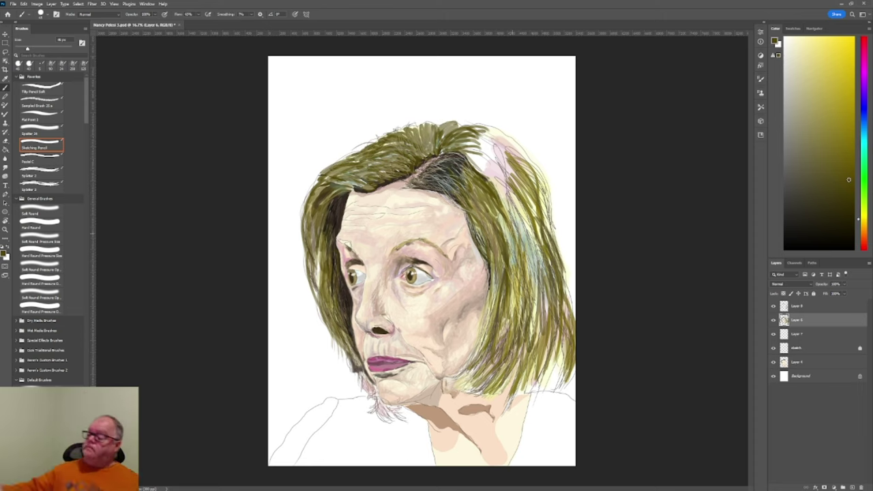
{"action": "left_click_drag", "start_coordinate": [539, 167], "coordinate": [526, 314]}
{"action": "left_click_drag", "start_coordinate": [522, 187], "coordinate": [505, 270]}
- Add a bright yellow highlight to the right side of the hair on Layer 8
{"action": "left_click", "coordinate": [797, 306]}
{"action": "left_click", "coordinate": [850, 43]}
{"action": "left_click_drag", "start_coordinate": [515, 218], "coordinate": [522, 273]}
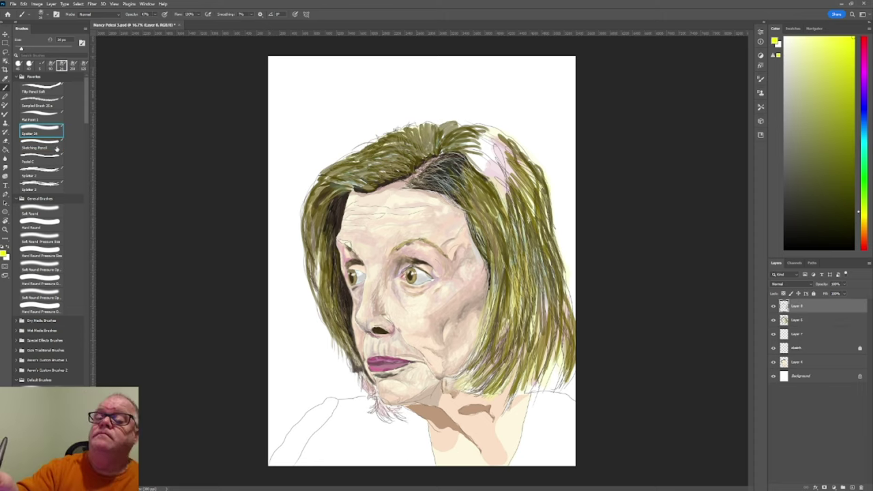
- Paint yellow-green strands on the right hair, then smudge them together on Layer 6
{"action": "left_click_drag", "start_coordinate": [522, 218], "coordinate": [529, 293]}
{"action": "left_click", "coordinate": [818, 91]}
{"action": "left_click_drag", "start_coordinate": [482, 201], "coordinate": [486, 241]}
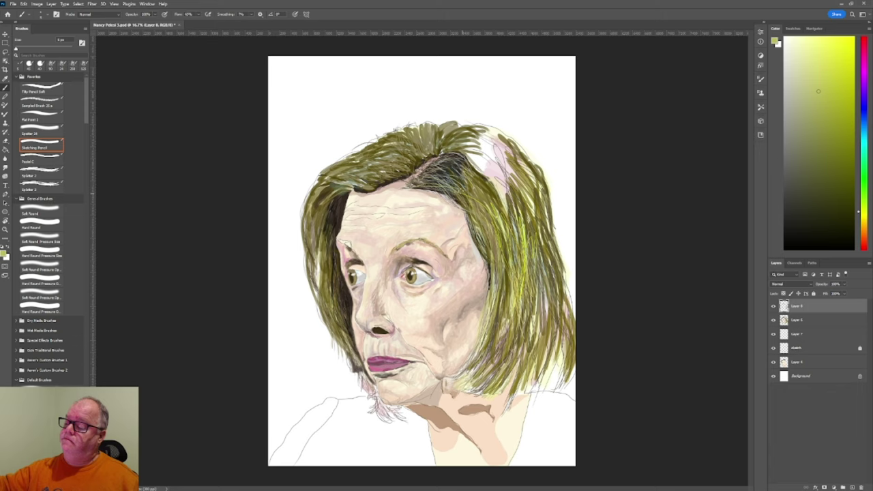
{"action": "left_click", "coordinate": [797, 319]}
{"action": "key", "text": "r"}
{"action": "left_click_drag", "start_coordinate": [505, 191], "coordinate": [501, 352]}
{"action": "left_click_drag", "start_coordinate": [536, 287], "coordinate": [511, 361]}
{"action": "left_click_drag", "start_coordinate": [553, 222], "coordinate": [558, 349]}
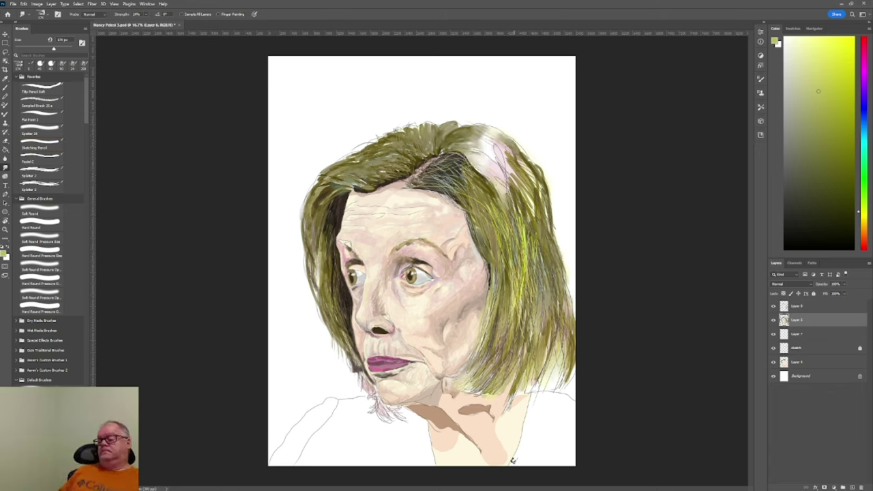
- On Layer 7, sample a darker olive and paint over the pinkish upper-right hair patch
{"action": "left_click", "coordinate": [357, 363], "text": "alt"}
{"action": "left_click", "coordinate": [797, 334]}
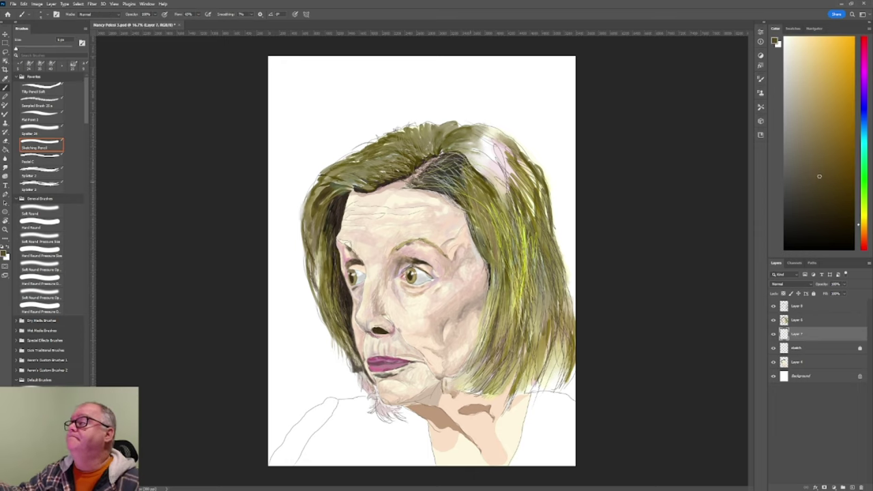
{"action": "key", "text": "i"}
{"action": "left_click", "coordinate": [479, 157]}
{"action": "key", "text": "b"}
{"action": "left_click_drag", "start_coordinate": [485, 164], "coordinate": [533, 217]}
{"action": "left_click_drag", "start_coordinate": [437, 128], "coordinate": [478, 169]}
{"action": "left_click_drag", "start_coordinate": [451, 137], "coordinate": [484, 174]}
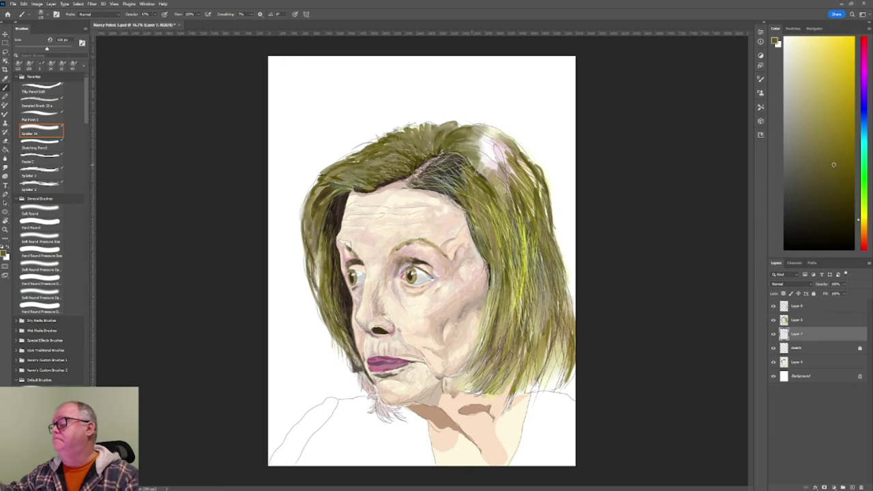
{"action": "mouse_move", "coordinate": [485, 130]}
{"action": "left_mouse_down"}
{"action": "mouse_move", "coordinate": [522, 198]}
{"action": "mouse_move", "coordinate": [501, 179]}
{"action": "mouse_move", "coordinate": [512, 177]}
{"action": "left_mouse_up"}
- Darken the lower right hair with olive and, with a smaller brush, the chin
{"action": "left_click_drag", "start_coordinate": [539, 254], "coordinate": [556, 369]}
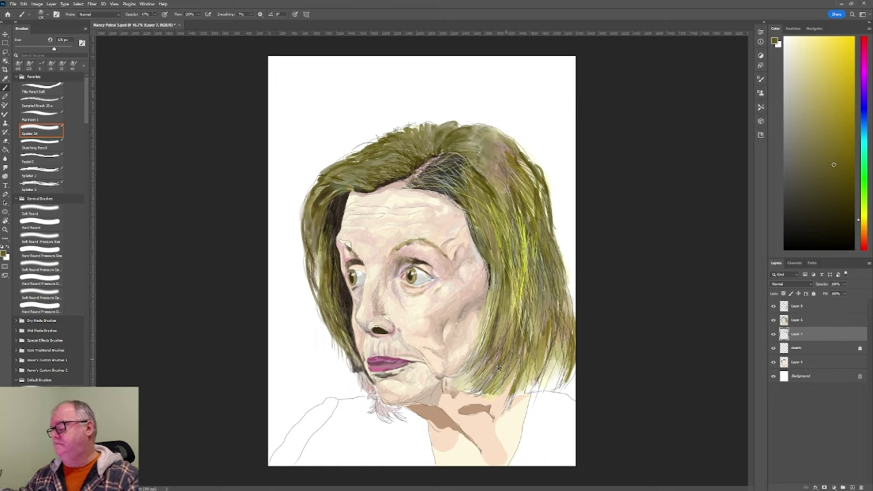
{"action": "left_click_drag", "start_coordinate": [478, 341], "coordinate": [508, 392]}
{"action": "left_click_drag", "start_coordinate": [566, 355], "coordinate": [464, 396]}
{"action": "key", "text": "bracketleft"}
{"action": "key", "text": "bracketleft"}
{"action": "mouse_move", "coordinate": [378, 406]}
{"action": "left_mouse_down"}
{"action": "mouse_move", "coordinate": [399, 418]}
{"action": "mouse_move", "coordinate": [363, 384]}
{"action": "left_mouse_up"}
- Set up the Sketching Pencil brush with a pale sampled colour on the top layer
{"action": "left_click", "coordinate": [800, 320]}
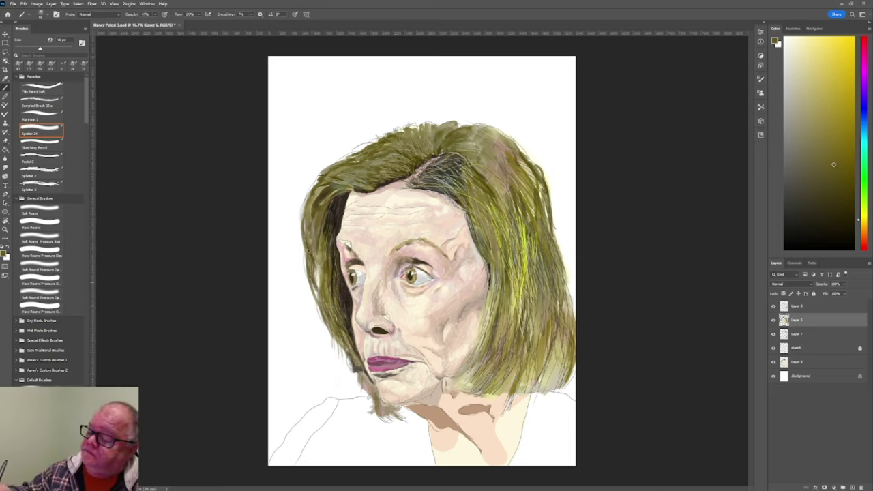
{"action": "left_click", "coordinate": [864, 39]}
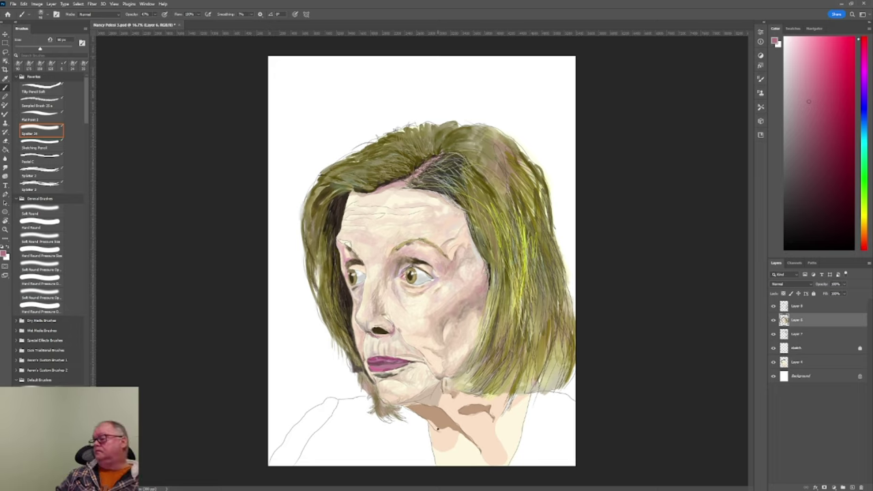
{"action": "left_click", "coordinate": [550, 178], "text": "alt"}
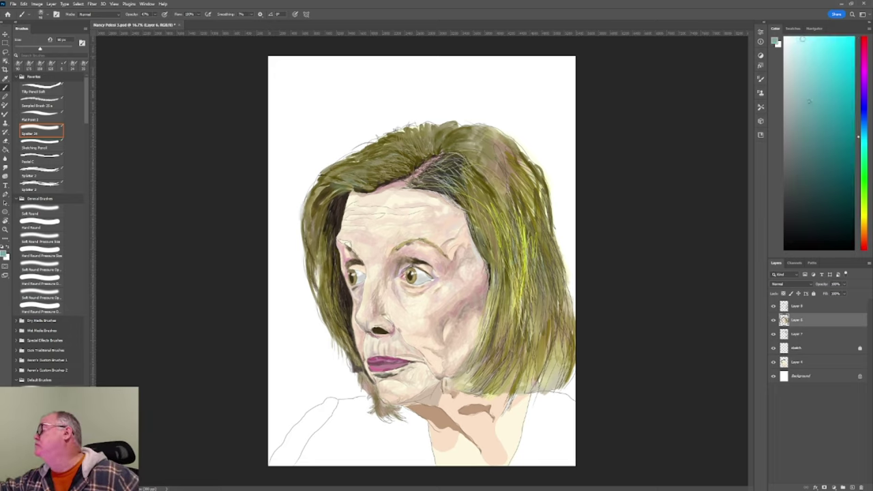
{"action": "left_click", "coordinate": [49, 146]}
{"action": "key", "text": "alt+bracketright"}
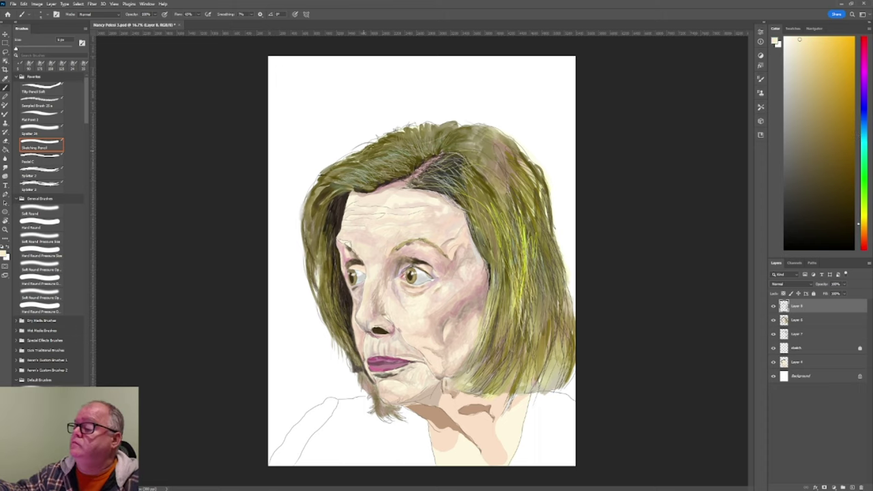
- Paint pale strands beside the left cheek and hatch dark brown strands on the right hair
{"action": "left_click_drag", "start_coordinate": [329, 267], "coordinate": [345, 344]}
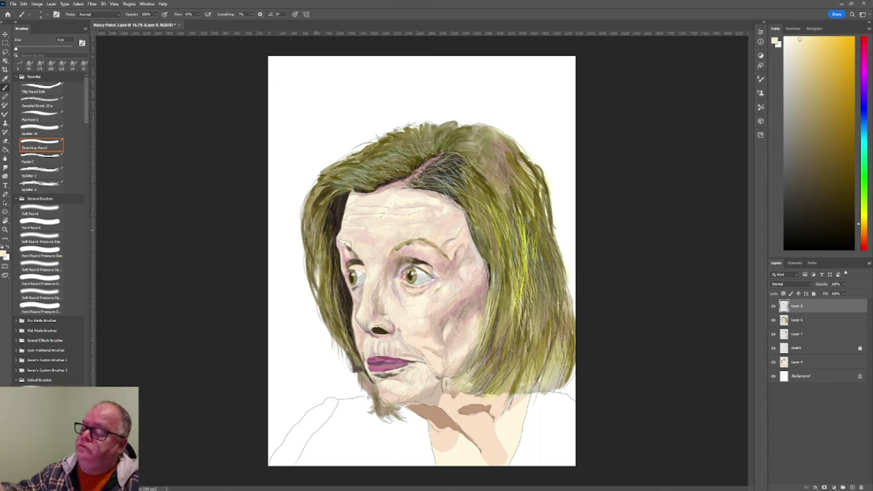
{"action": "left_click", "coordinate": [495, 225], "text": "alt"}
{"action": "left_click_drag", "start_coordinate": [497, 229], "coordinate": [504, 273]}
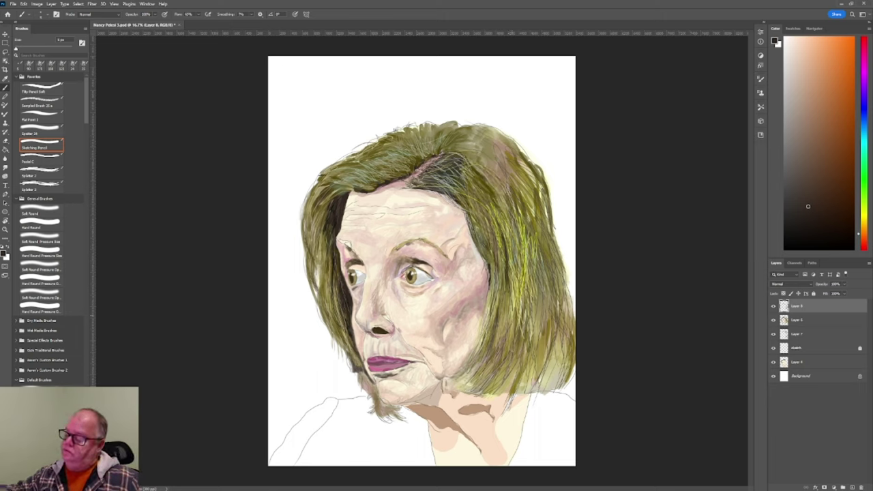
{"action": "left_click_drag", "start_coordinate": [530, 269], "coordinate": [527, 360]}
{"action": "left_click_drag", "start_coordinate": [550, 290], "coordinate": [540, 353]}
{"action": "left_click_drag", "start_coordinate": [486, 135], "coordinate": [536, 192]}
{"action": "mouse_move", "coordinate": [514, 164]}
{"action": "left_mouse_down"}
{"action": "mouse_move", "coordinate": [527, 229]}
{"action": "mouse_move", "coordinate": [526, 298]}
{"action": "left_mouse_up"}
- Add dark green strands across the right and lower right hair
{"action": "left_click", "coordinate": [519, 245], "text": "alt"}
{"action": "left_click_drag", "start_coordinate": [521, 264], "coordinate": [510, 328]}
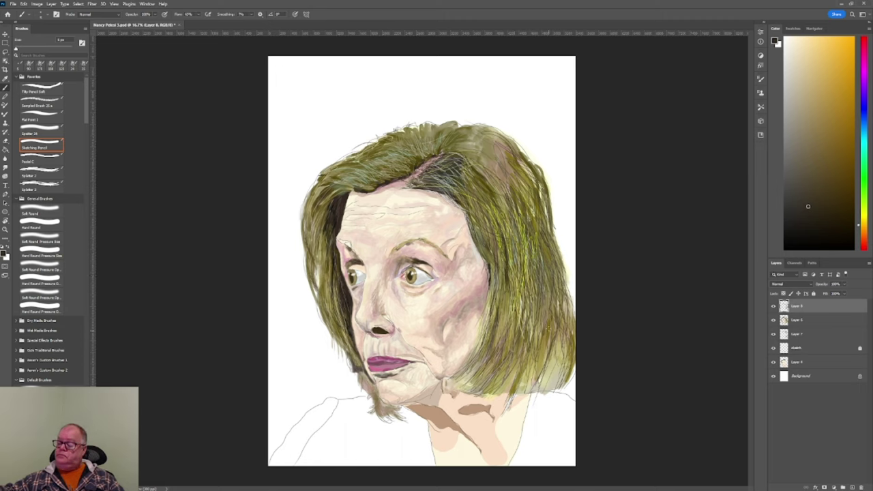
{"action": "left_click_drag", "start_coordinate": [503, 139], "coordinate": [509, 186]}
{"action": "left_click_drag", "start_coordinate": [471, 163], "coordinate": [532, 198]}
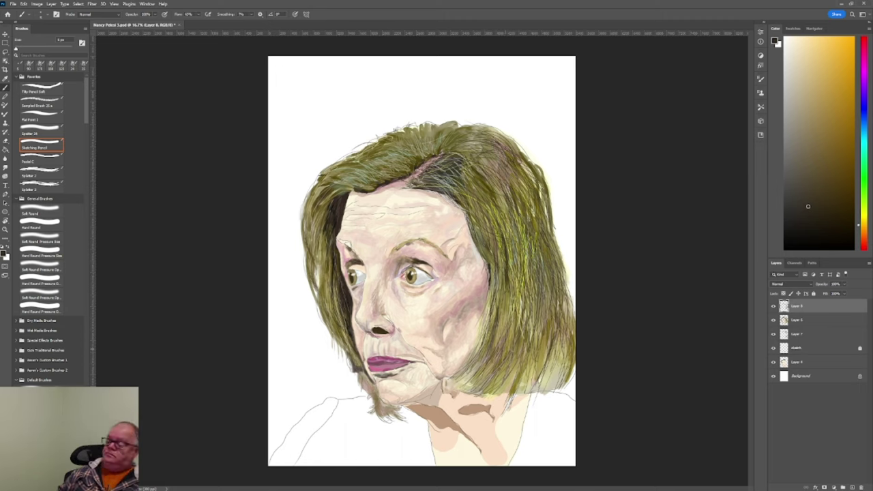
{"action": "mouse_move", "coordinate": [560, 345]}
{"action": "left_mouse_down"}
{"action": "mouse_move", "coordinate": [555, 382]}
{"action": "mouse_move", "coordinate": [529, 399]}
{"action": "left_mouse_up"}
{"action": "left_click_drag", "start_coordinate": [572, 276], "coordinate": [564, 334]}
{"action": "left_click_drag", "start_coordinate": [517, 302], "coordinate": [535, 343]}
{"action": "left_click_drag", "start_coordinate": [474, 322], "coordinate": [503, 388]}
{"action": "left_click_drag", "start_coordinate": [493, 348], "coordinate": [519, 395]}
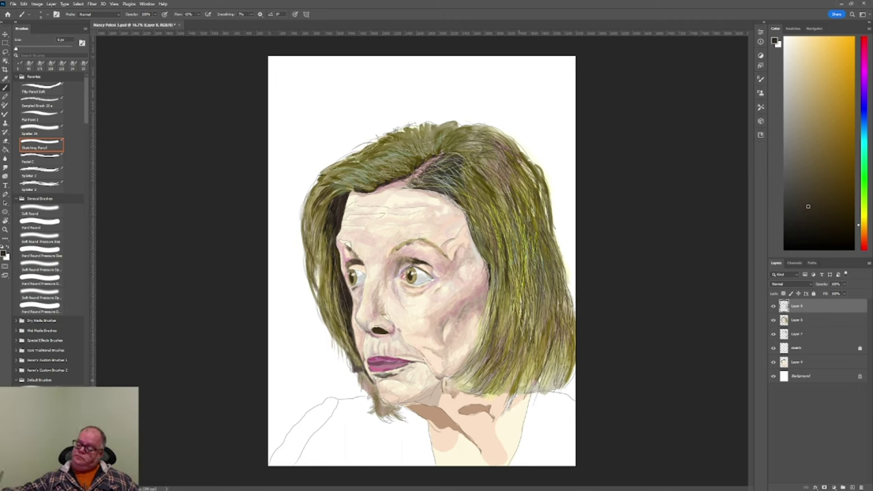
{"action": "left_click_drag", "start_coordinate": [536, 324], "coordinate": [525, 399]}
{"action": "left_click_drag", "start_coordinate": [504, 297], "coordinate": [508, 334]}
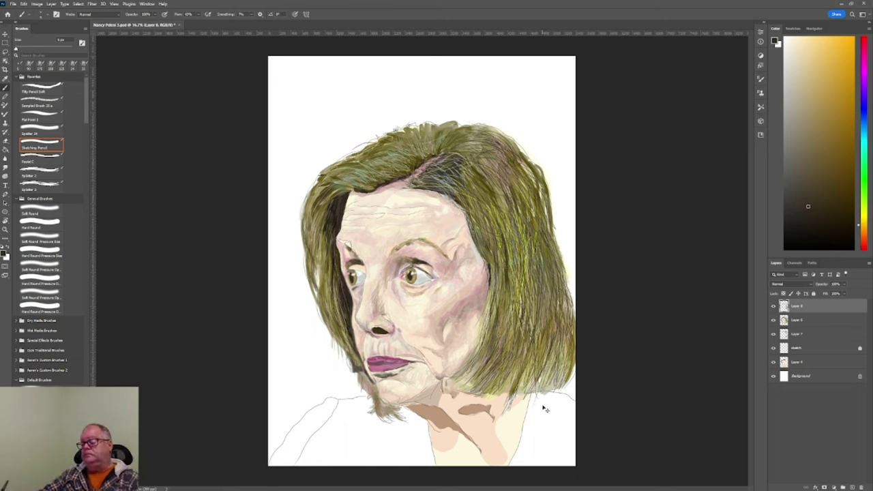
- Reset the colour to black and draw thin dark strands on the right hair on Layer 8
{"action": "left_click", "coordinate": [478, 410], "text": "alt"}
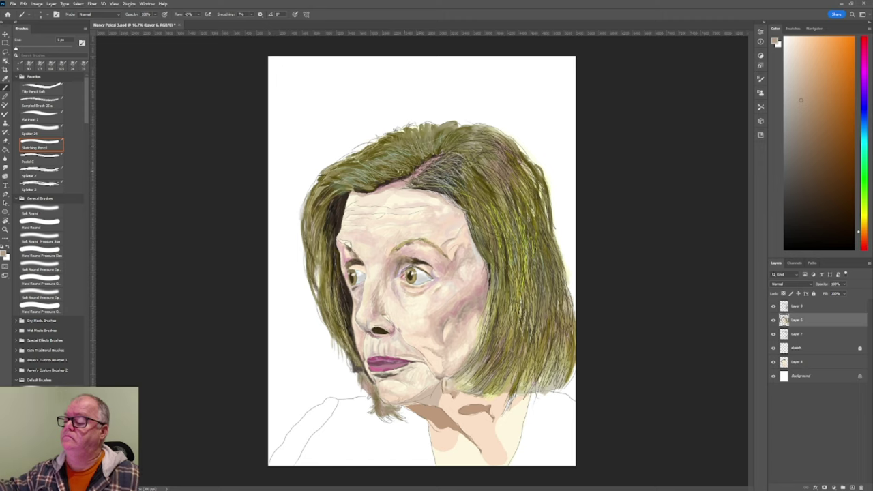
{"action": "left_click", "coordinate": [859, 113]}
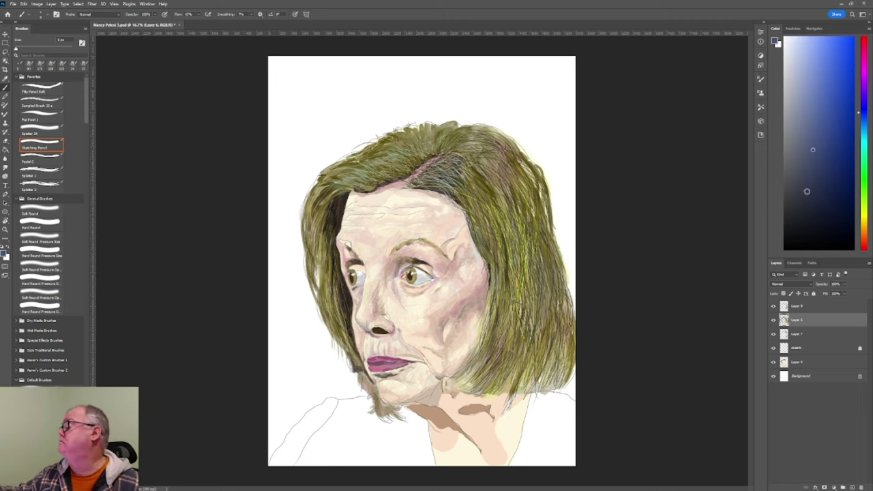
{"action": "key", "text": "d"}
{"action": "key", "text": "alt+bracketleft"}
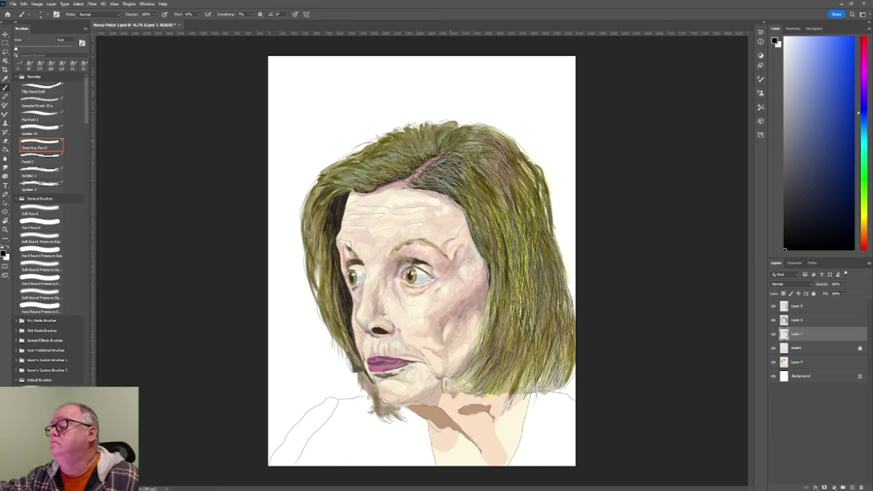
{"action": "key", "text": "alt+bracketright"}
{"action": "key", "text": "alt+bracketright"}
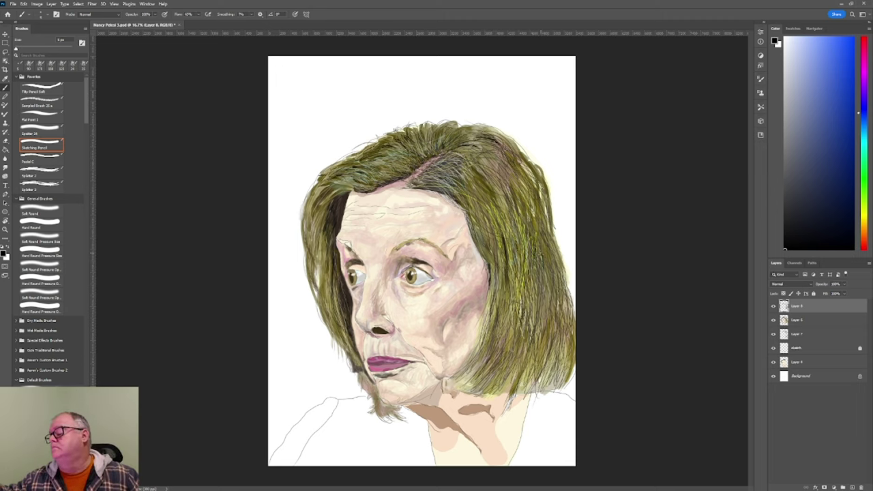
{"action": "left_click_drag", "start_coordinate": [504, 312], "coordinate": [513, 340]}
{"action": "mouse_move", "coordinate": [507, 289]}
{"action": "left_mouse_down"}
{"action": "mouse_move", "coordinate": [493, 358]}
{"action": "mouse_move", "coordinate": [478, 337]}
{"action": "left_mouse_up"}
{"action": "left_click_drag", "start_coordinate": [501, 271], "coordinate": [483, 332]}
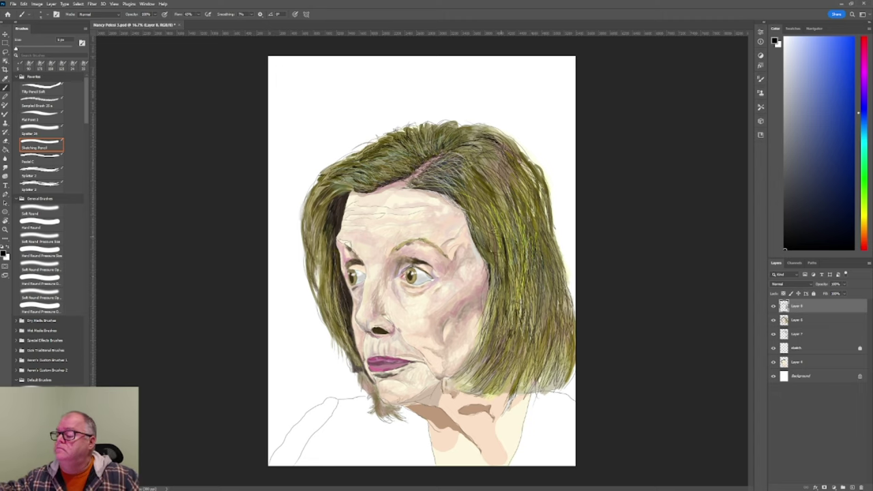
- Paint yellow highlight strands on the right side of the hair
{"action": "left_click", "coordinate": [864, 225]}
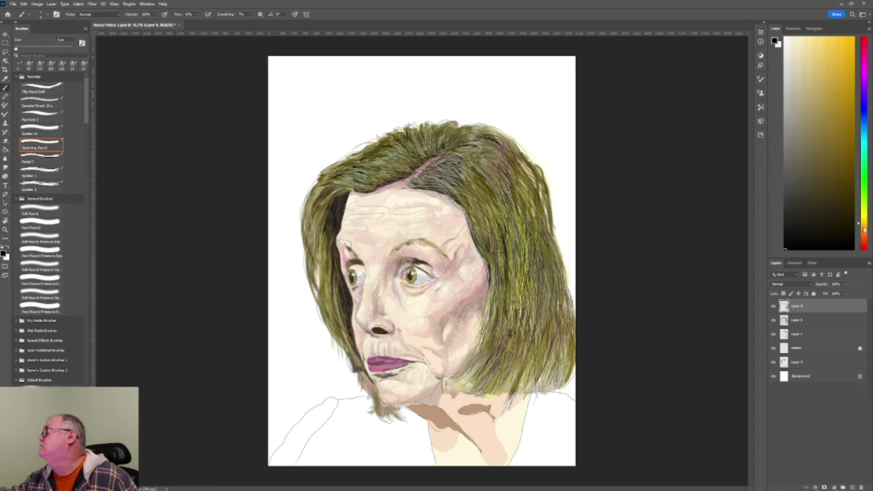
{"action": "left_click", "coordinate": [864, 229]}
{"action": "left_click", "coordinate": [827, 86]}
{"action": "left_click", "coordinate": [863, 214]}
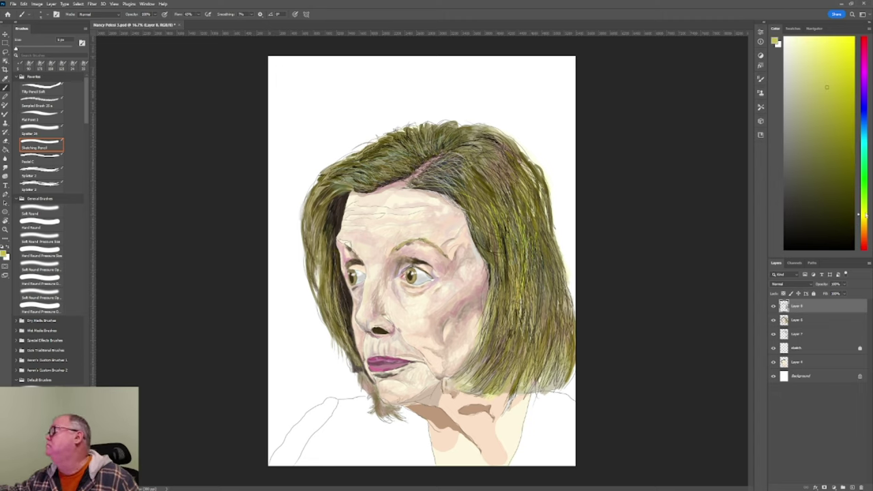
{"action": "left_click_drag", "start_coordinate": [525, 157], "coordinate": [492, 219]}
{"action": "mouse_move", "coordinate": [536, 198]}
{"action": "left_mouse_down"}
{"action": "mouse_move", "coordinate": [505, 211]}
{"action": "mouse_move", "coordinate": [505, 307]}
{"action": "left_mouse_up"}
- Add light pale-gold strands to the upper hair on Layer 6
{"action": "left_click", "coordinate": [864, 220]}
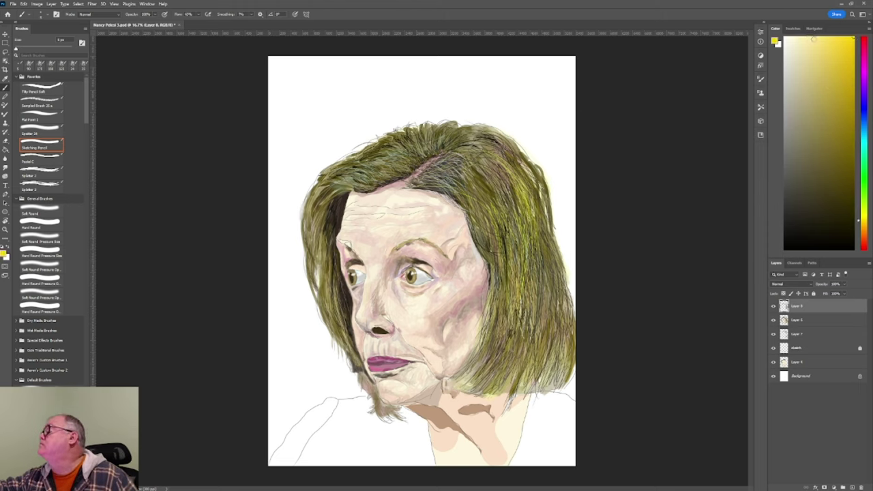
{"action": "left_click", "coordinate": [817, 40]}
{"action": "left_click_drag", "start_coordinate": [529, 198], "coordinate": [498, 245]}
{"action": "left_click_drag", "start_coordinate": [504, 145], "coordinate": [478, 176]}
{"action": "left_click", "coordinate": [816, 318]}
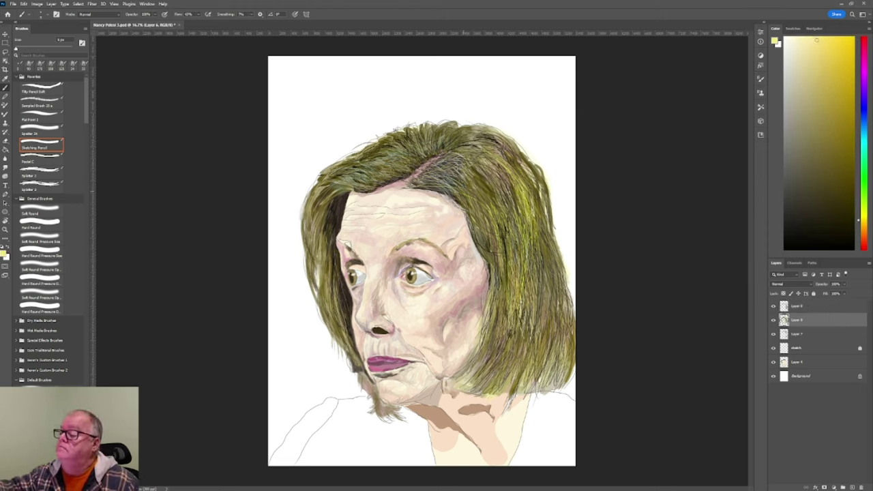
{"action": "left_click", "coordinate": [808, 333]}
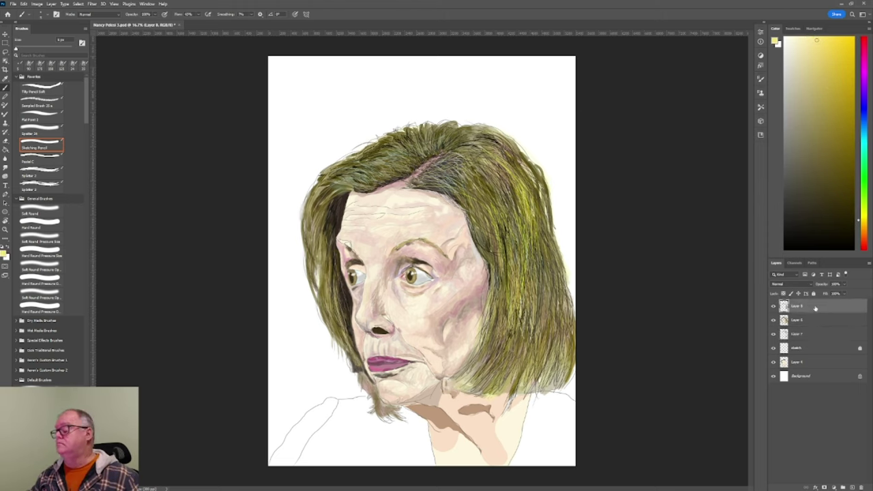
- With Spatter 24 on Layer 6, add darker olive strands to the right hair
{"action": "left_click", "coordinate": [816, 318]}
{"action": "left_click", "coordinate": [813, 138]}
{"action": "key", "text": "comma"}
{"action": "left_click", "coordinate": [828, 167]}
{"action": "mouse_move", "coordinate": [541, 301]}
{"action": "left_mouse_down"}
{"action": "mouse_move", "coordinate": [543, 338]}
{"action": "mouse_move", "coordinate": [556, 365]}
{"action": "left_mouse_up"}
{"action": "left_click_drag", "start_coordinate": [533, 200], "coordinate": [533, 226]}
{"action": "mouse_move", "coordinate": [482, 150]}
{"action": "left_mouse_down"}
{"action": "mouse_move", "coordinate": [482, 170]}
{"action": "mouse_move", "coordinate": [528, 254]}
{"action": "left_mouse_up"}
- On Layer 8, add faint short dark strokes across the top of the hair
{"action": "left_click", "coordinate": [812, 305]}
{"action": "left_click_drag", "start_coordinate": [516, 232], "coordinate": [519, 328]}
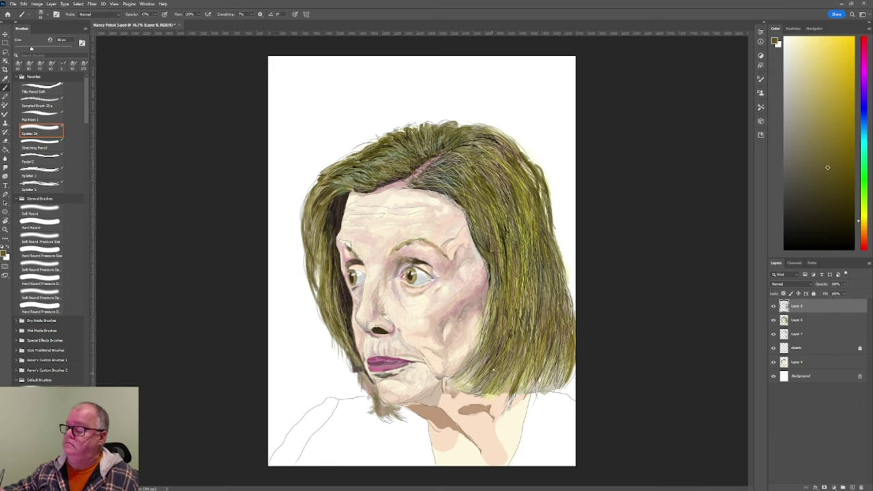
{"action": "left_click_drag", "start_coordinate": [530, 281], "coordinate": [521, 320]}
{"action": "left_click_drag", "start_coordinate": [464, 156], "coordinate": [430, 178]}
{"action": "left_click_drag", "start_coordinate": [465, 147], "coordinate": [442, 199]}
{"action": "left_click_drag", "start_coordinate": [486, 158], "coordinate": [464, 191]}
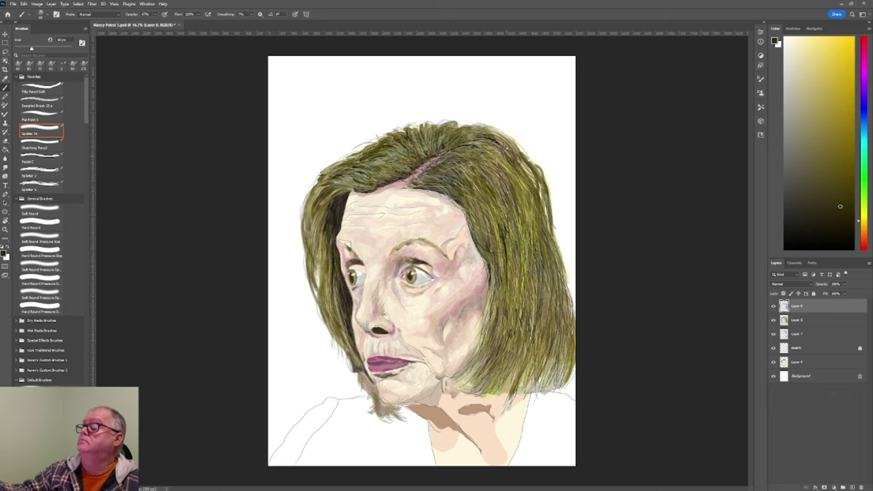
{"action": "left_click_drag", "start_coordinate": [484, 137], "coordinate": [464, 159]}
{"action": "left_click_drag", "start_coordinate": [413, 157], "coordinate": [365, 191]}
- Add faint vertical dark strokes down the right side of the hair
{"action": "left_click_drag", "start_coordinate": [503, 311], "coordinate": [503, 364]}
{"action": "left_click_drag", "start_coordinate": [526, 251], "coordinate": [526, 355]}
{"action": "left_click_drag", "start_coordinate": [521, 217], "coordinate": [521, 274]}
{"action": "left_click_drag", "start_coordinate": [545, 291], "coordinate": [545, 342]}
{"action": "left_click_drag", "start_coordinate": [563, 295], "coordinate": [563, 371]}
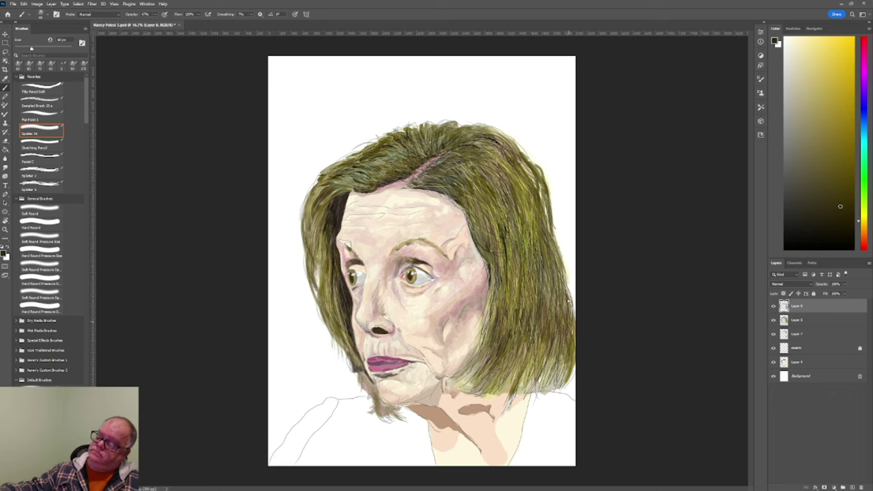
{"action": "left_click_drag", "start_coordinate": [539, 199], "coordinate": [539, 304]}
- Darken the lower-right hair tips with dark orange-brown strands on Layers 7 and 8
{"action": "left_click", "coordinate": [458, 319], "text": "alt"}
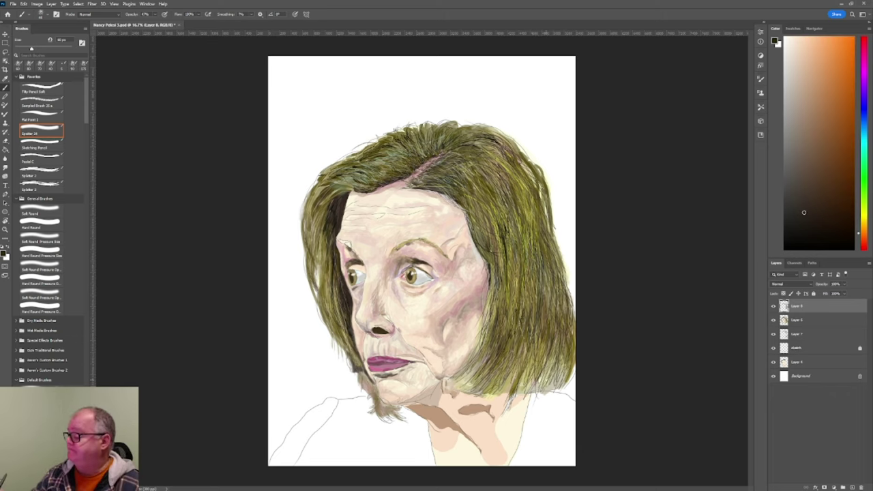
{"action": "key", "text": "alt+bracketleft"}
{"action": "key", "text": "alt+bracketleft"}
{"action": "left_click_drag", "start_coordinate": [574, 388], "coordinate": [558, 394]}
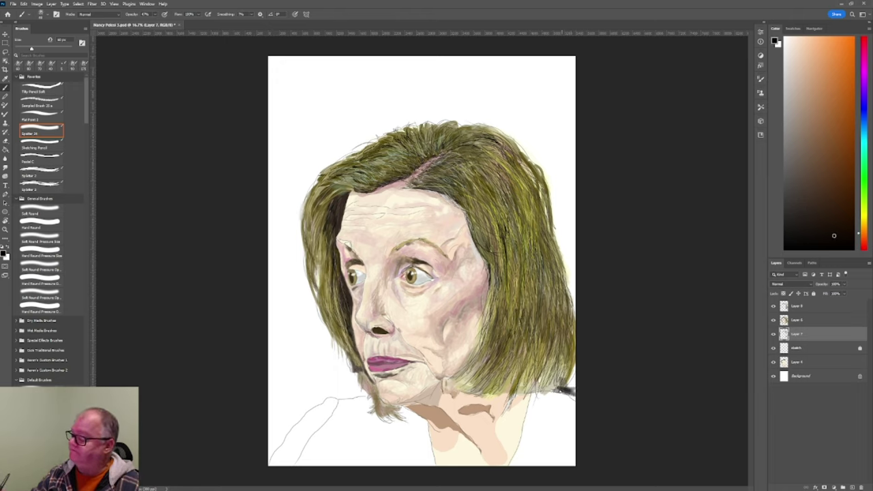
{"action": "mouse_move", "coordinate": [573, 352]}
{"action": "left_mouse_down"}
{"action": "mouse_move", "coordinate": [565, 392]}
{"action": "mouse_move", "coordinate": [550, 388]}
{"action": "left_mouse_up"}
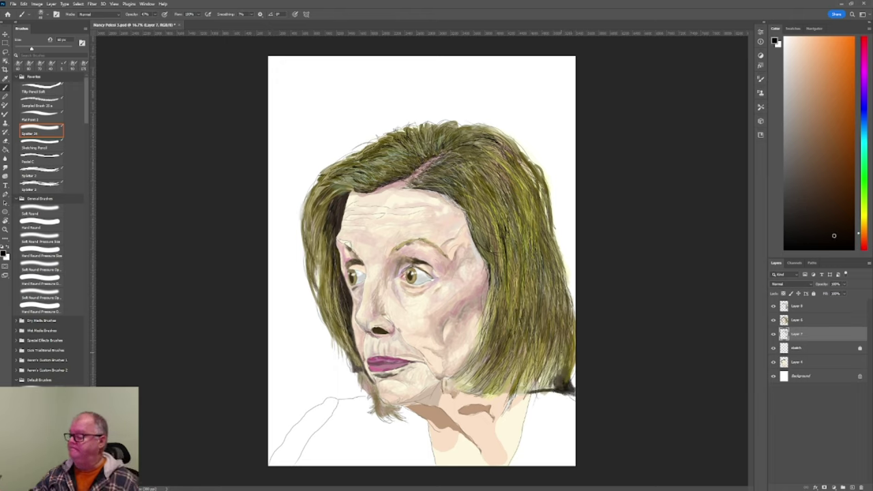
{"action": "key", "text": "alt+bracketright"}
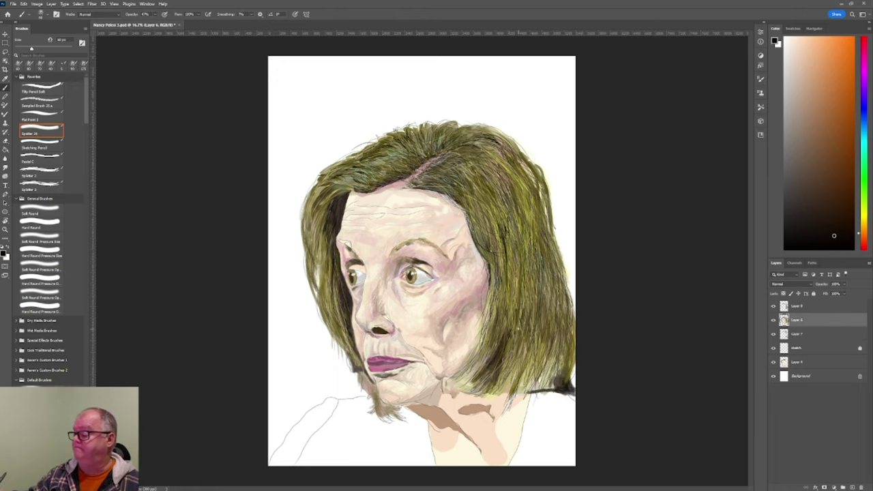
{"action": "mouse_move", "coordinate": [518, 329]}
{"action": "left_mouse_down"}
{"action": "mouse_move", "coordinate": [505, 384]}
{"action": "mouse_move", "coordinate": [517, 381]}
{"action": "left_mouse_up"}
{"action": "left_click_drag", "start_coordinate": [553, 321], "coordinate": [535, 382]}
{"action": "left_click_drag", "start_coordinate": [565, 341], "coordinate": [546, 382]}
{"action": "mouse_move", "coordinate": [546, 322]}
{"action": "left_mouse_down"}
{"action": "mouse_move", "coordinate": [530, 381]}
{"action": "mouse_move", "coordinate": [518, 386]}
{"action": "left_mouse_up"}
{"action": "mouse_move", "coordinate": [561, 356]}
{"action": "left_mouse_down"}
{"action": "mouse_move", "coordinate": [546, 388]}
{"action": "mouse_move", "coordinate": [520, 403]}
{"action": "left_mouse_up"}
- Paint more dark strands over the lower-right and right side of the hair
{"action": "left_click", "coordinate": [794, 307]}
{"action": "mouse_move", "coordinate": [502, 341]}
{"action": "left_mouse_down"}
{"action": "mouse_move", "coordinate": [485, 376]}
{"action": "mouse_move", "coordinate": [512, 384]}
{"action": "left_mouse_up"}
{"action": "left_click_drag", "start_coordinate": [541, 318], "coordinate": [526, 361]}
{"action": "left_click_drag", "start_coordinate": [561, 298], "coordinate": [539, 359]}
{"action": "left_click_drag", "start_coordinate": [560, 314], "coordinate": [554, 363]}
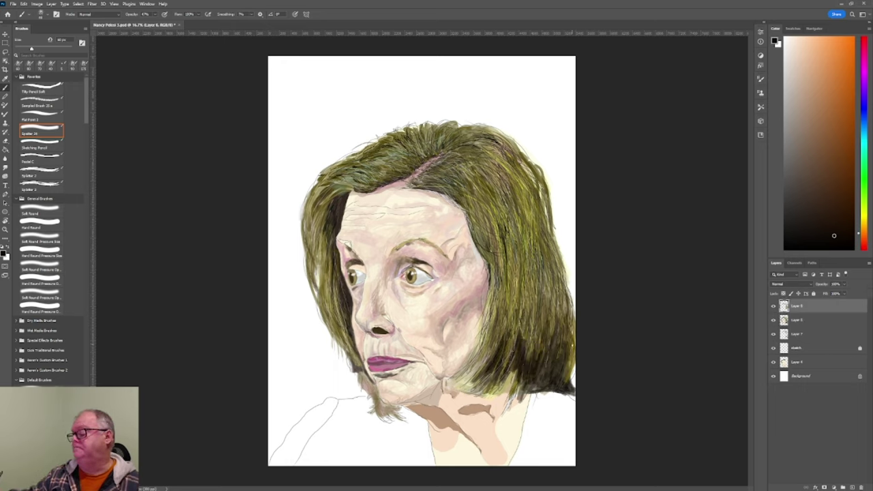
{"action": "left_click_drag", "start_coordinate": [506, 269], "coordinate": [498, 348]}
{"action": "left_click_drag", "start_coordinate": [543, 225], "coordinate": [532, 326]}
- On Layer 6, paint dark strands through the right hair and crown
{"action": "key", "text": "alt+bracketleft"}
{"action": "left_click_drag", "start_coordinate": [522, 207], "coordinate": [518, 230]}
{"action": "left_click_drag", "start_coordinate": [564, 270], "coordinate": [546, 308]}
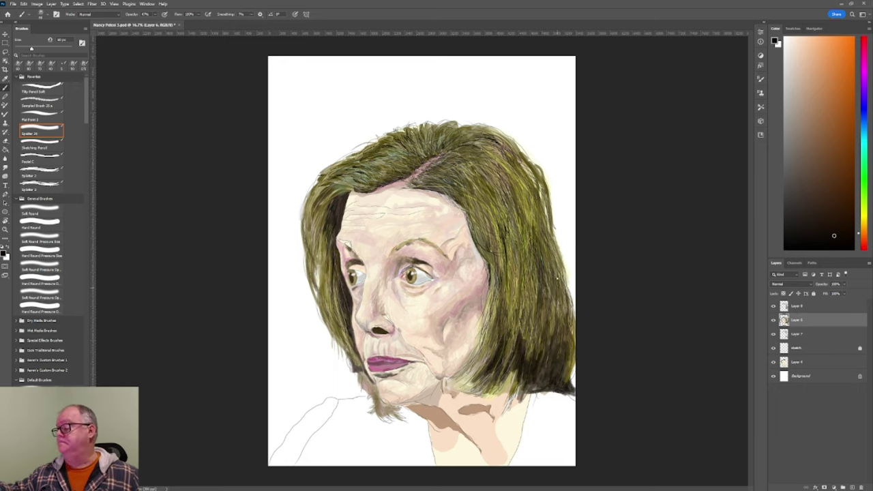
{"action": "left_click_drag", "start_coordinate": [560, 252], "coordinate": [548, 296]}
{"action": "left_click_drag", "start_coordinate": [492, 171], "coordinate": [478, 196]}
{"action": "left_click_drag", "start_coordinate": [494, 154], "coordinate": [450, 183]}
{"action": "mouse_move", "coordinate": [475, 137]}
{"action": "left_mouse_down"}
{"action": "mouse_move", "coordinate": [439, 177]}
{"action": "mouse_move", "coordinate": [462, 245]}
{"action": "left_mouse_up"}
{"action": "left_click_drag", "start_coordinate": [511, 213], "coordinate": [465, 375]}
{"action": "key", "text": "alt+bracketright"}
{"action": "left_click_drag", "start_coordinate": [519, 258], "coordinate": [510, 309]}
- Sample a dark olive from the hair and paint it into the right-side strands
{"action": "left_click", "coordinate": [509, 251], "text": "alt"}
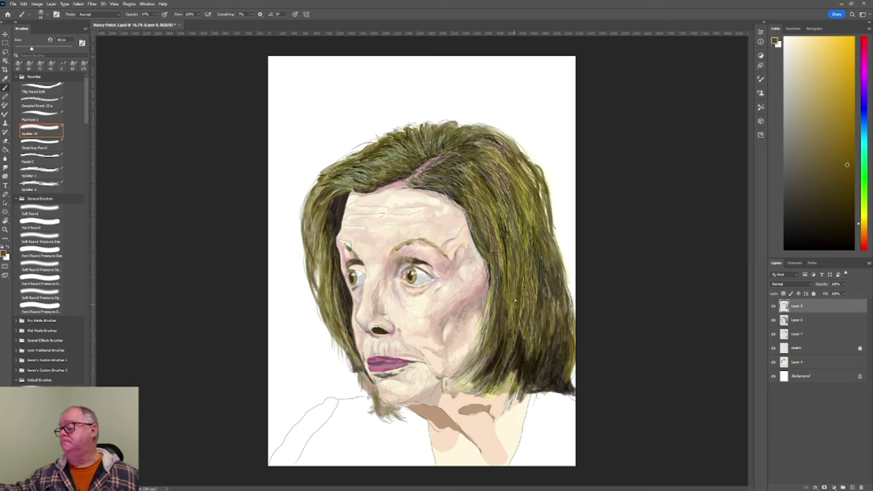
{"action": "key", "text": "alt+bracketleft"}
{"action": "left_click_drag", "start_coordinate": [535, 165], "coordinate": [523, 187]}
{"action": "left_click_drag", "start_coordinate": [550, 176], "coordinate": [532, 233]}
{"action": "left_click_drag", "start_coordinate": [574, 294], "coordinate": [570, 336]}
{"action": "left_click_drag", "start_coordinate": [532, 325], "coordinate": [529, 344]}
- Sample a darker olive and darken strands in the lower-right hair
{"action": "key", "text": "alt+bracketleft"}
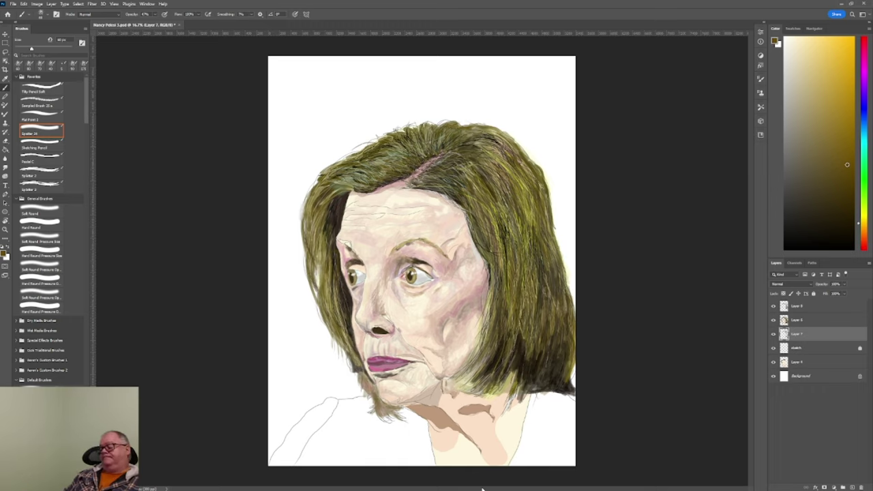
{"action": "key", "text": "alt+bracketright"}
{"action": "key", "text": "alt+bracketright"}
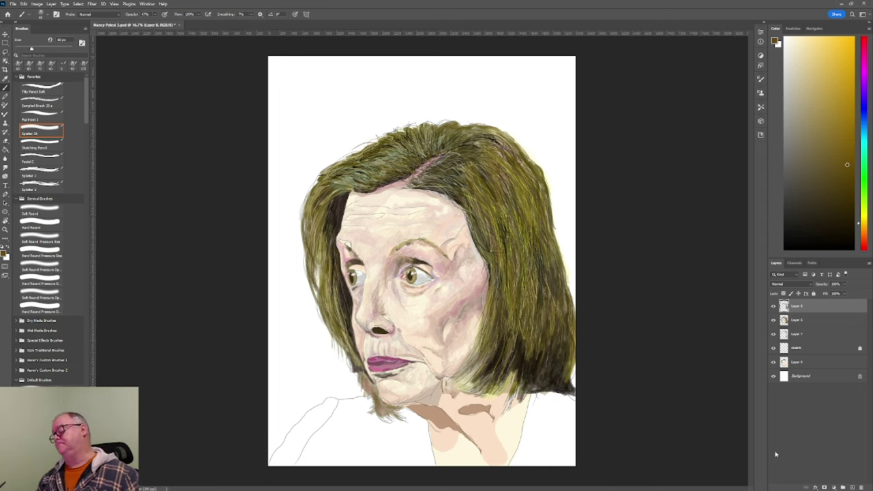
{"action": "key", "text": "alt+bracketleft"}
{"action": "left_click", "coordinate": [572, 372], "text": "alt"}
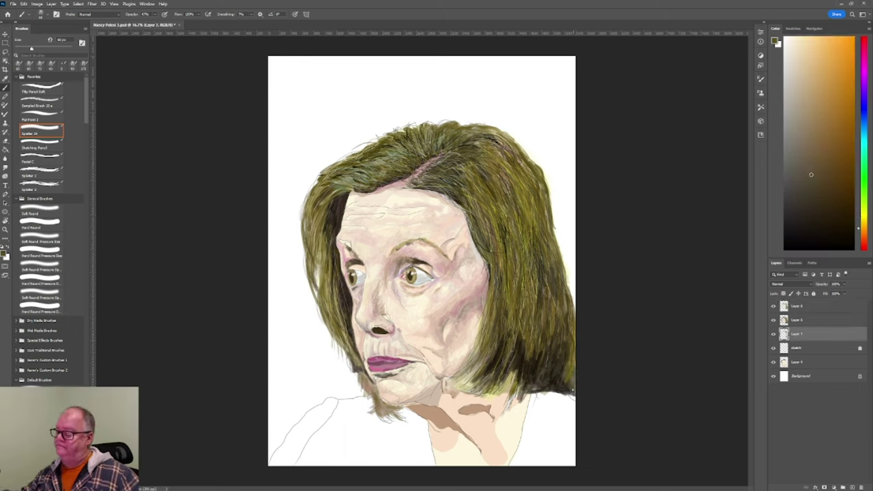
{"action": "left_click", "coordinate": [569, 368], "text": "alt"}
{"action": "key", "text": "alt+bracketright"}
{"action": "mouse_move", "coordinate": [504, 377]}
{"action": "left_mouse_down"}
{"action": "mouse_move", "coordinate": [480, 347]}
{"action": "mouse_move", "coordinate": [526, 266]}
{"action": "left_mouse_up"}
- Add final dark strands to the right-side hair on Layer 8 and save the portrait
{"action": "key", "text": "alt+bracketright"}
{"action": "key", "text": "alt+bracketright"}
{"action": "left_click_drag", "start_coordinate": [554, 331], "coordinate": [551, 286]}
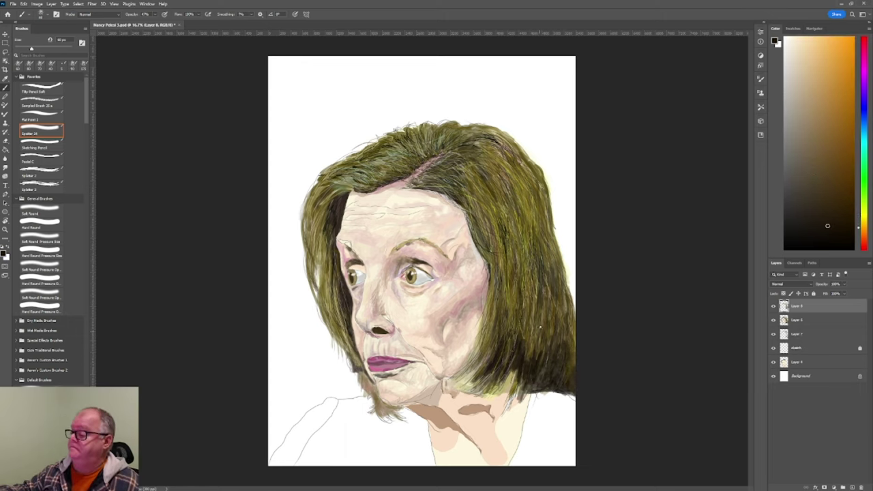
{"action": "mouse_move", "coordinate": [557, 192]}
{"action": "left_mouse_down"}
{"action": "mouse_move", "coordinate": [546, 237]}
{"action": "mouse_move", "coordinate": [525, 158]}
{"action": "mouse_move", "coordinate": [505, 226]}
{"action": "left_mouse_up"}
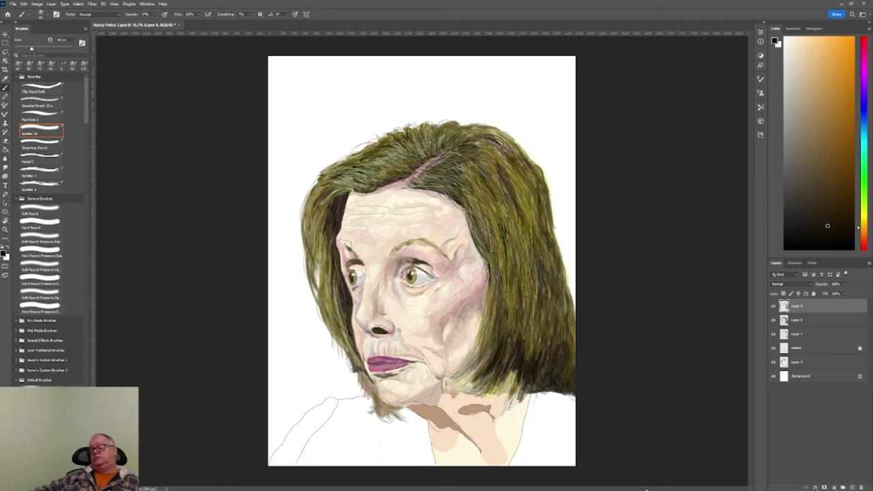
{"action": "key", "text": "ctrl+s"}
- Lay a faint skin-tone stroke across the forehead and sample cream and tan face tones
{"action": "left_click", "coordinate": [345, 223], "text": "alt"}
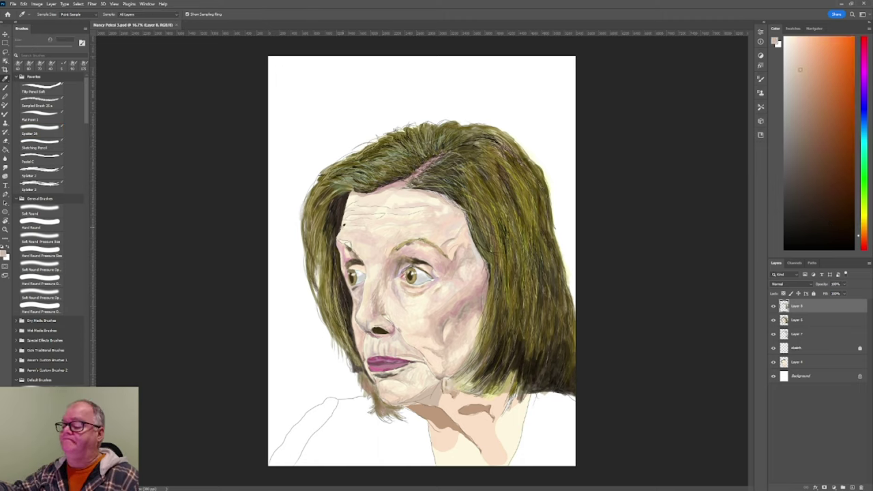
{"action": "left_click_drag", "start_coordinate": [382, 205], "coordinate": [354, 205]}
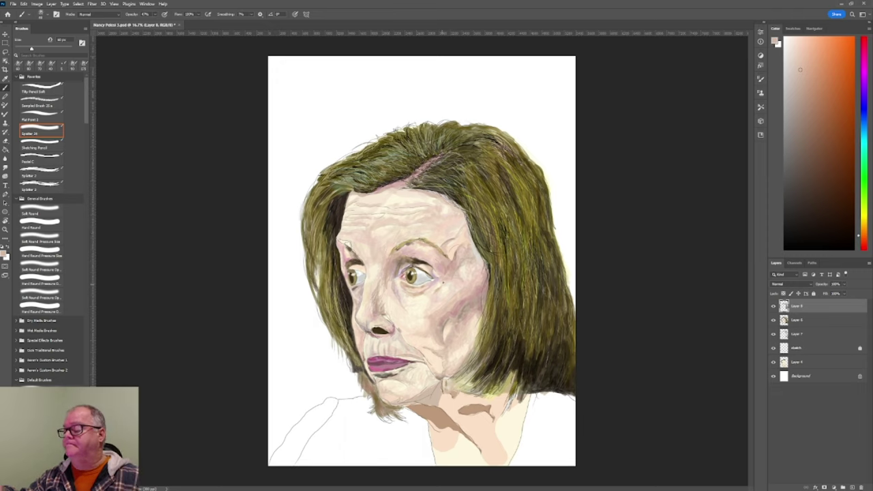
{"action": "left_click", "coordinate": [479, 262], "text": "alt"}
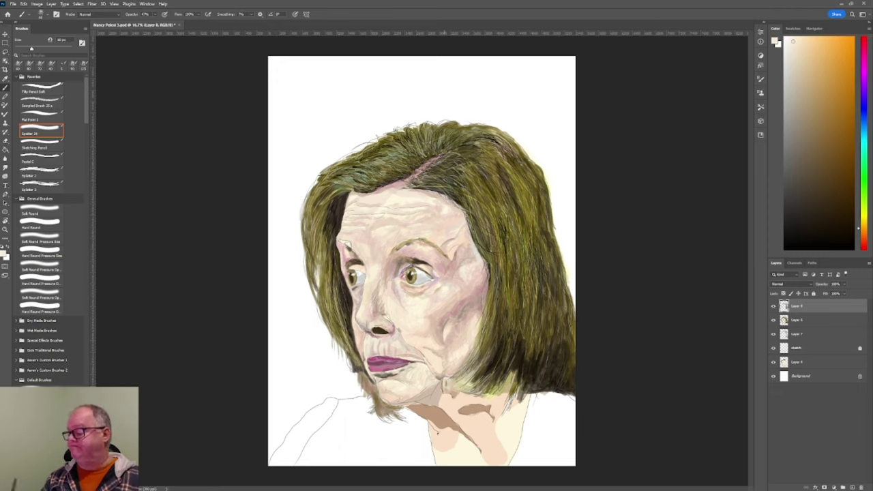
{"action": "left_click", "coordinate": [479, 262], "text": "alt"}
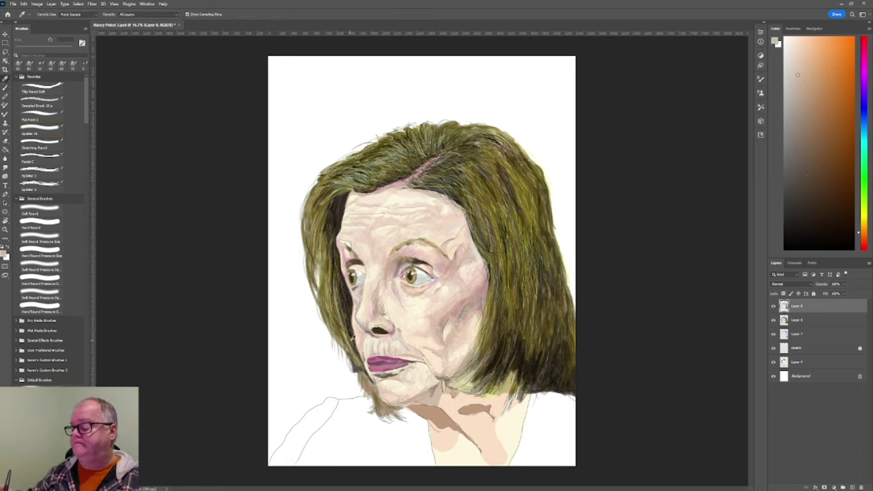
- Sample olive and dark brown hair tones plus light tan, pinkish and cream skin tones
{"action": "left_click", "coordinate": [398, 400], "text": "alt"}
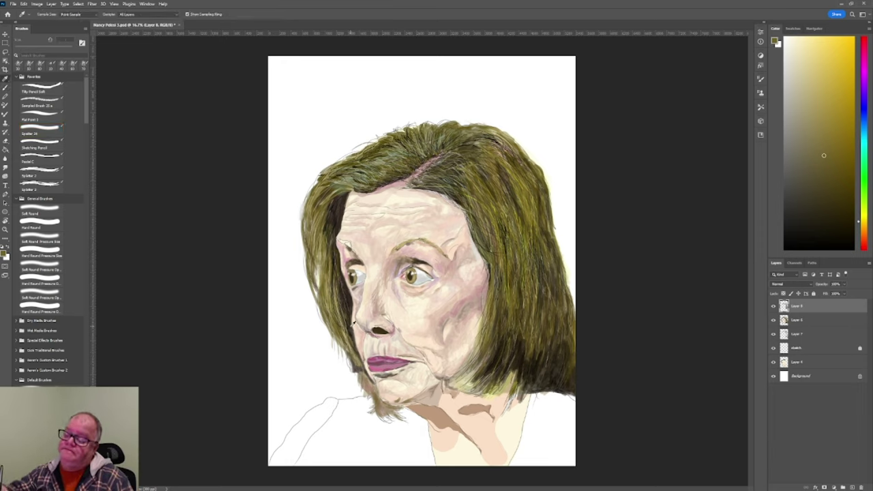
{"action": "left_click", "coordinate": [525, 356], "text": "alt"}
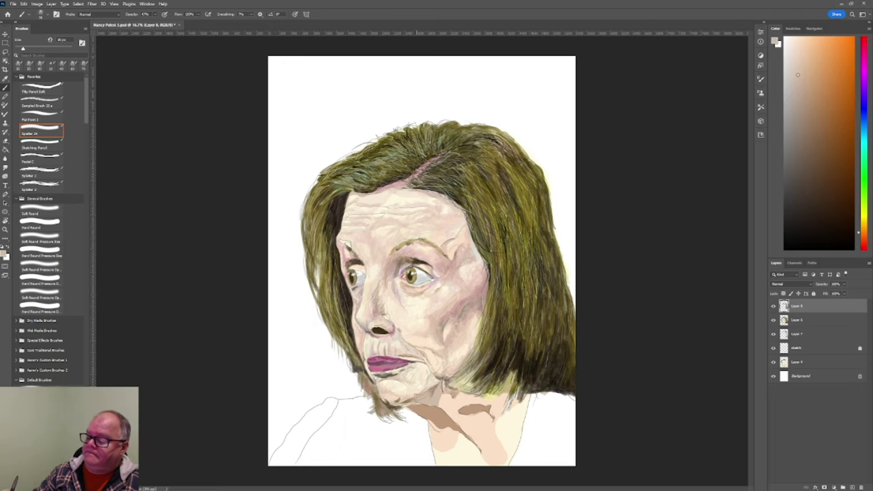
{"action": "left_click", "coordinate": [388, 401], "text": "alt"}
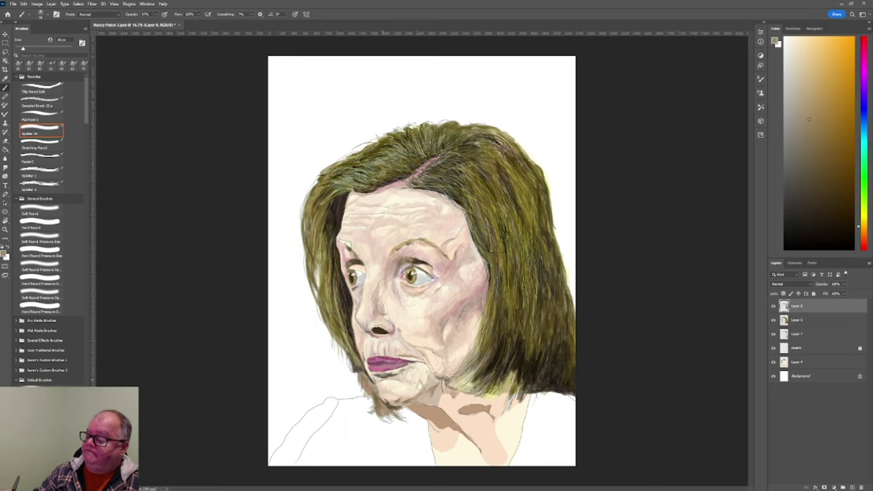
{"action": "left_click", "coordinate": [455, 428], "text": "alt"}
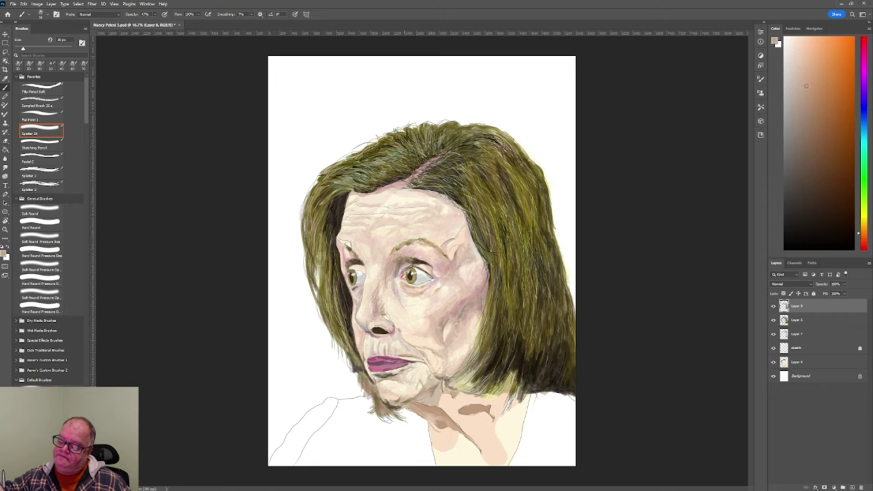
{"action": "left_click", "coordinate": [443, 454], "text": "alt"}
- On Layer 6, brush a darker tan forehead wrinkle, then cycle olive-brown, peach tan and muted pink tones
{"action": "key", "text": "alt+bracketleft"}
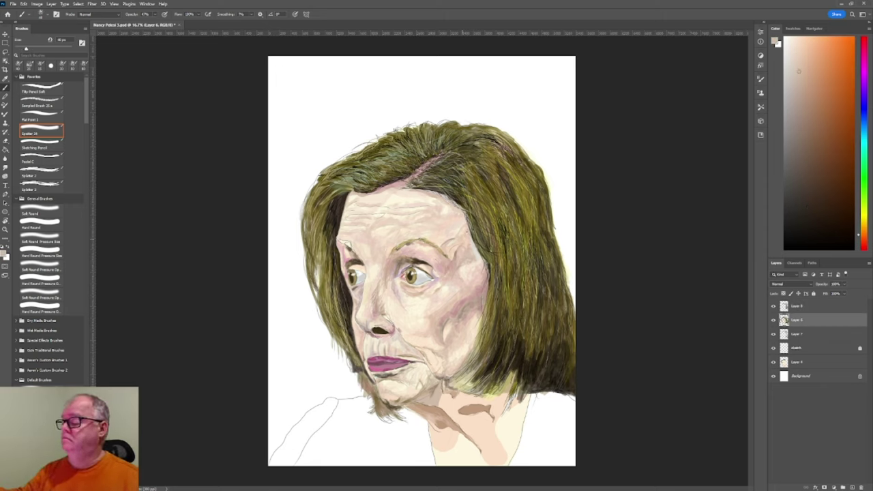
{"action": "left_click", "coordinate": [469, 243], "text": "alt"}
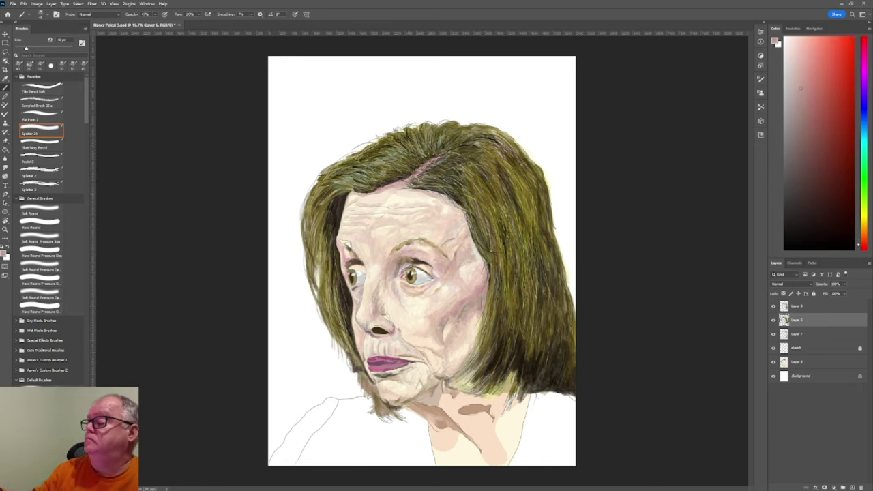
{"action": "left_click", "coordinate": [386, 202], "text": "alt"}
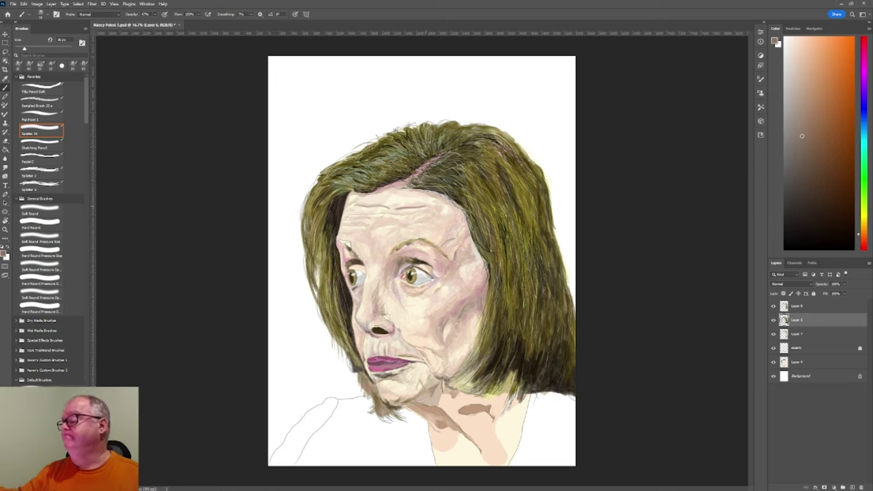
{"action": "left_click_drag", "start_coordinate": [343, 231], "coordinate": [369, 231]}
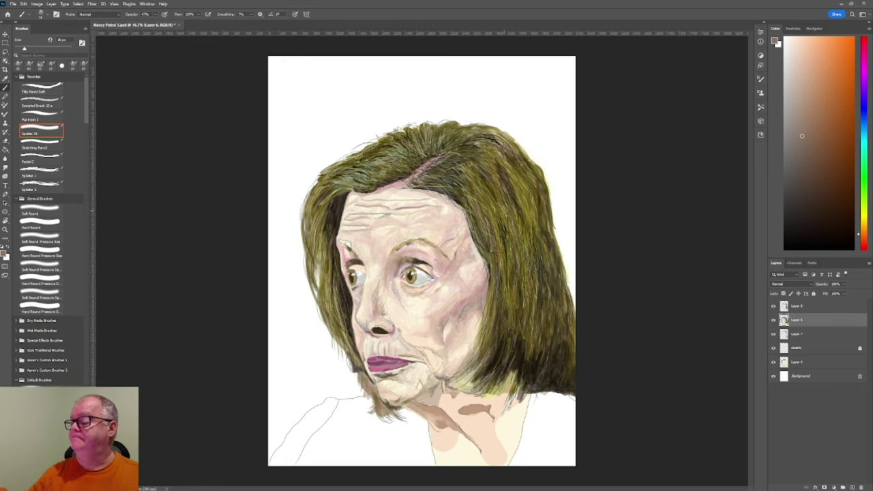
{"action": "left_click", "coordinate": [318, 318], "text": "alt"}
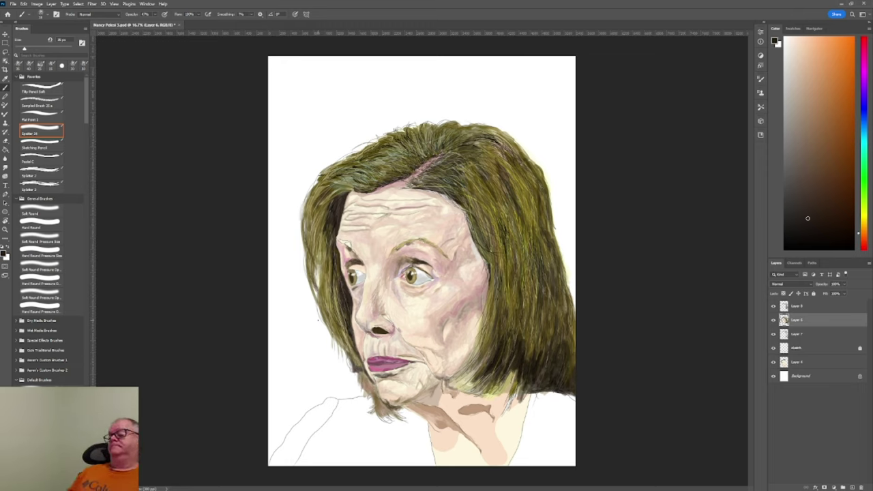
{"action": "left_click", "coordinate": [539, 409], "text": "alt"}
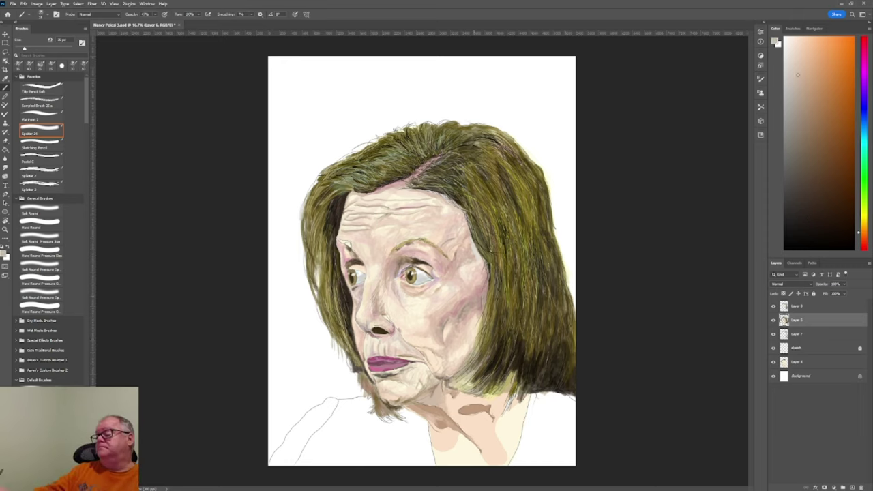
{"action": "left_click", "coordinate": [385, 361], "text": "alt"}
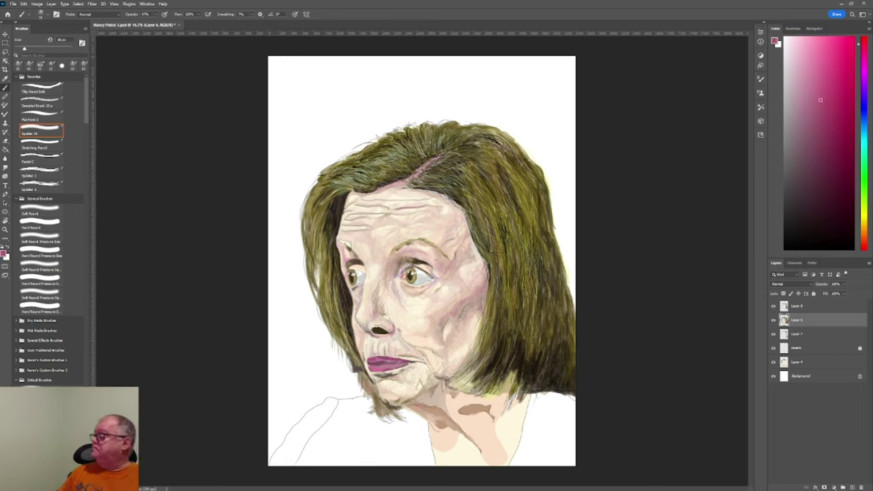
{"action": "left_click", "coordinate": [529, 447], "text": "ctrl"}
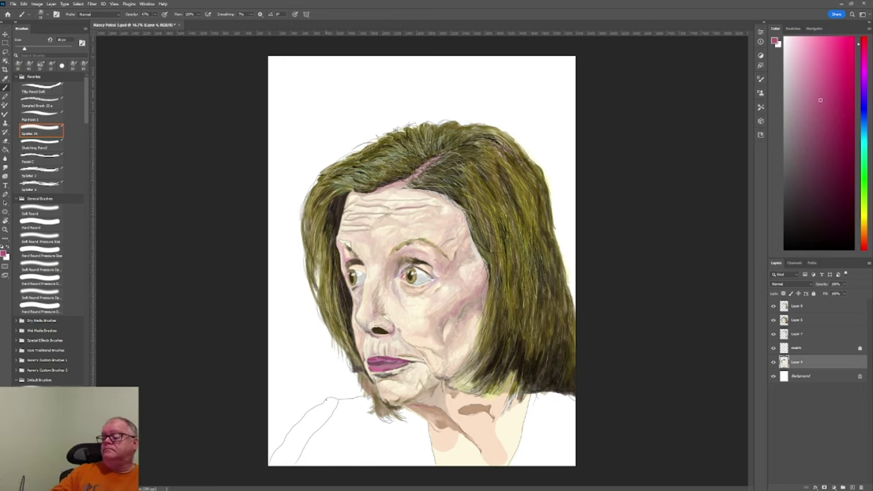
{"action": "left_click", "coordinate": [329, 398], "text": "alt"}
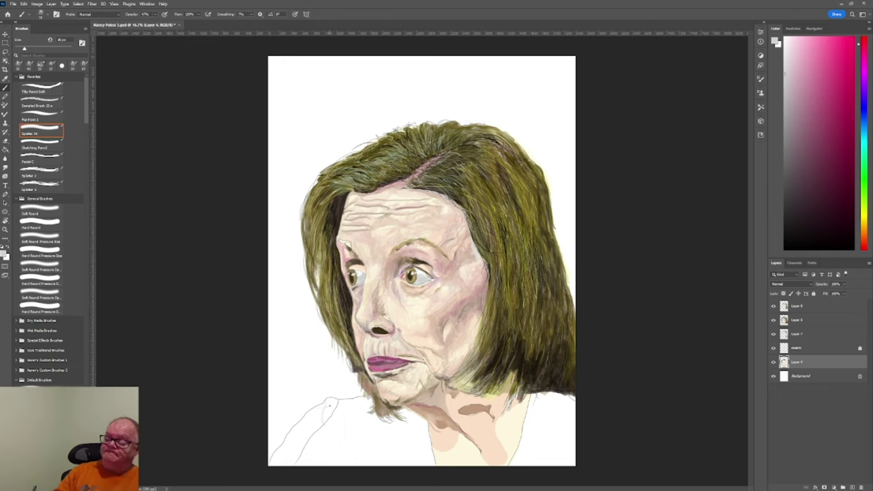
{"action": "left_click", "coordinate": [333, 402]}
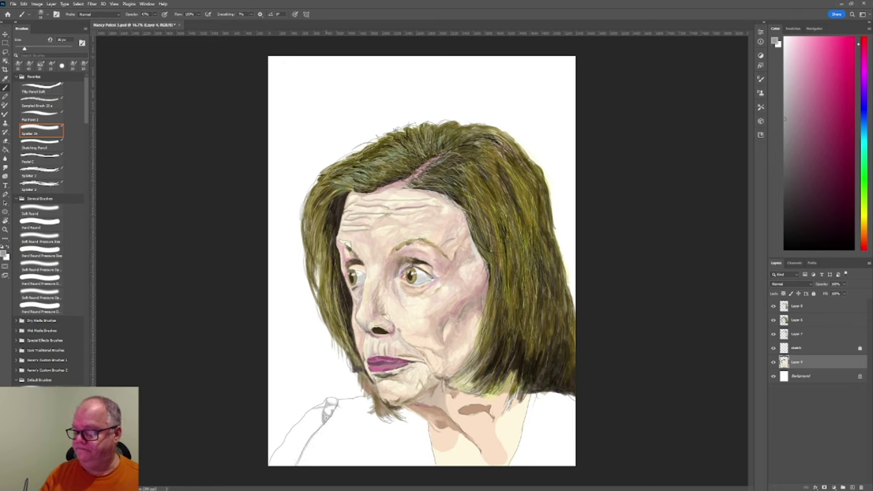
{"action": "left_click_drag", "start_coordinate": [304, 423], "coordinate": [303, 434]}
{"action": "left_click_drag", "start_coordinate": [317, 429], "coordinate": [304, 439]}
{"action": "key", "text": "alt+bracketright"}
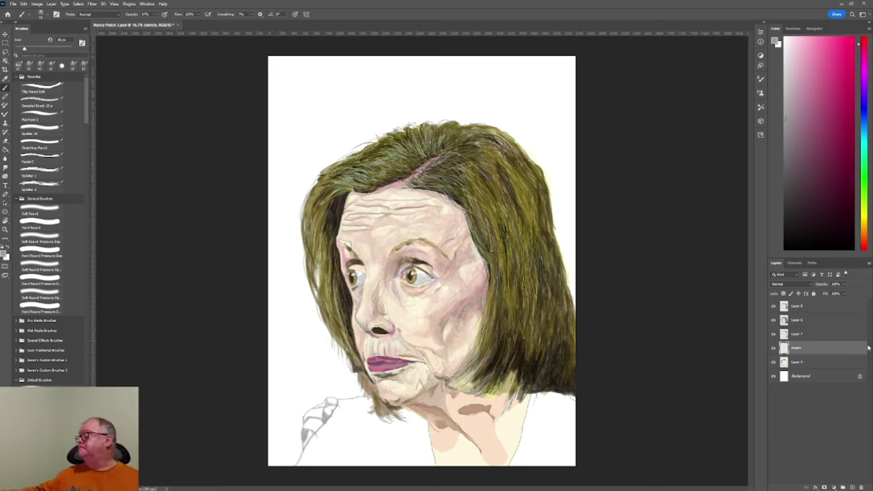
{"action": "key", "text": "alt+bracketright"}
{"action": "key", "text": "alt+bracketright"}
{"action": "key", "text": "alt+bracketright"}
{"action": "key", "text": "alt+bracketleft"}
{"action": "key", "text": "alt+bracketleft"}
{"action": "key", "text": "alt+bracketleft"}
{"action": "key", "text": "alt+bracketleft"}
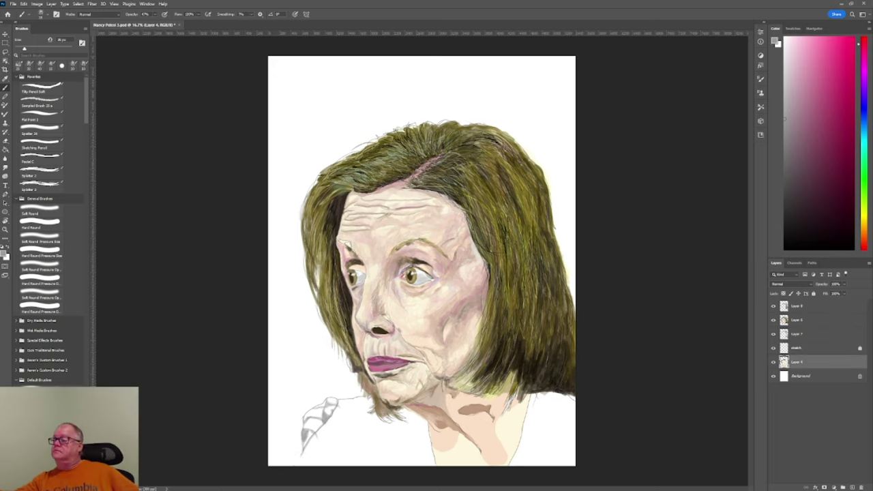
{"action": "key", "text": "alt+bracketright"}
{"action": "key", "text": "alt+bracketright"}
{"action": "key", "text": "alt+bracketright"}
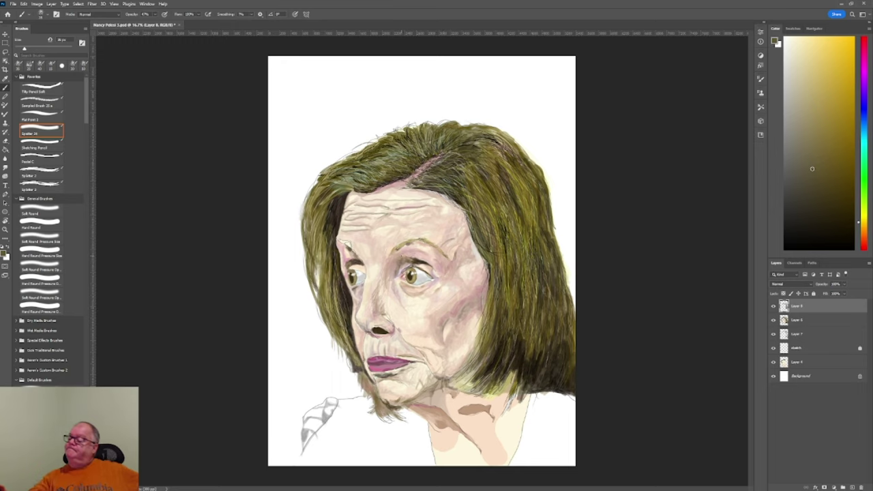
- Zoom to 100% on the left eye with the Spatter brush active on Layer 8
{"action": "left_click", "coordinate": [366, 273], "text": "alt"}
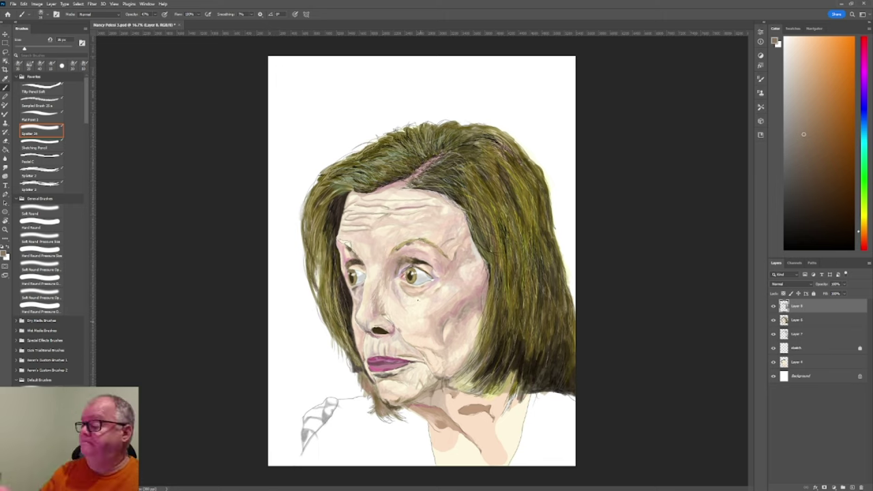
{"action": "key", "text": "period"}
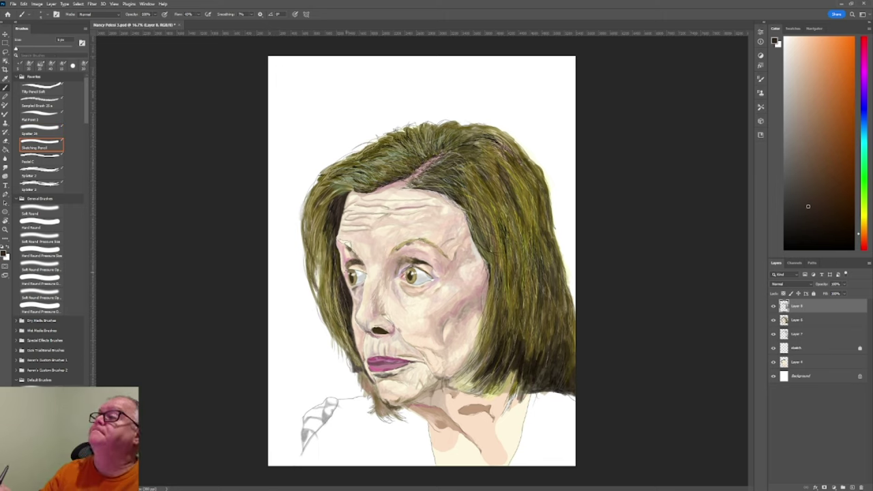
{"action": "key", "text": "comma"}
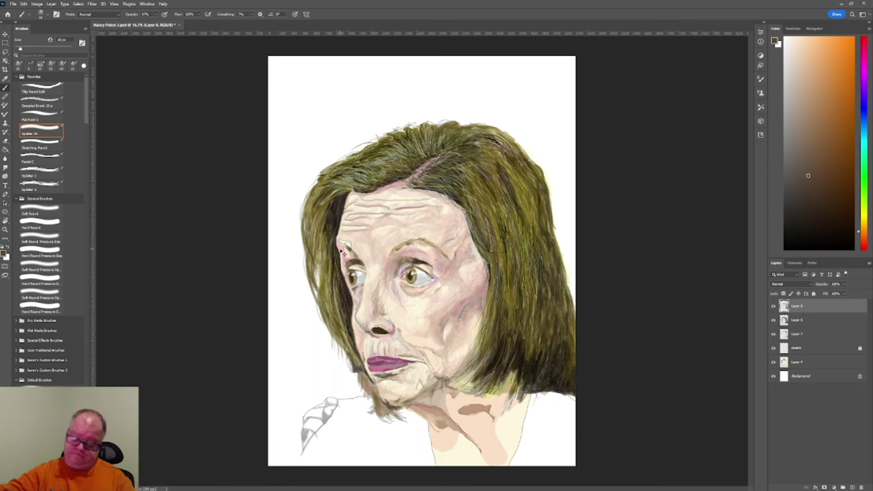
{"action": "key", "text": "ctrl+1"}
{"action": "left_click_drag", "start_coordinate": [110, 338], "coordinate": [483, 338]}
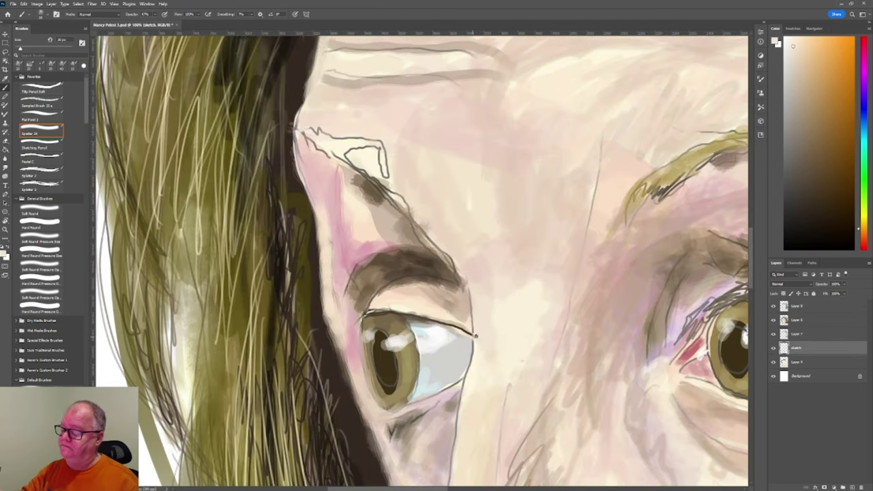
{"action": "left_click", "coordinate": [798, 333]}
{"action": "left_click", "coordinate": [776, 309]}
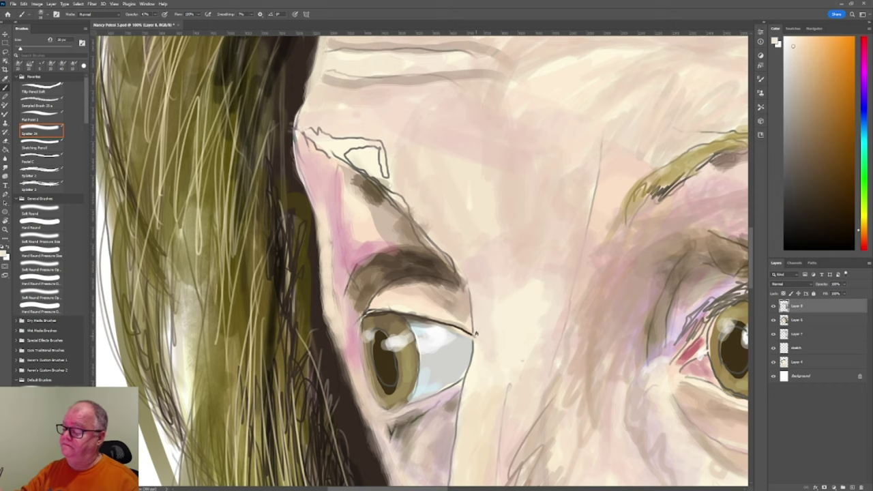
- Darken the left upper eyelid and its crease with dark brown Spatter strokes
{"action": "left_click", "coordinate": [386, 330], "text": "alt"}
{"action": "mouse_move", "coordinate": [379, 314]}
{"action": "left_mouse_down"}
{"action": "mouse_move", "coordinate": [458, 331]}
{"action": "mouse_move", "coordinate": [408, 315]}
{"action": "left_mouse_up"}
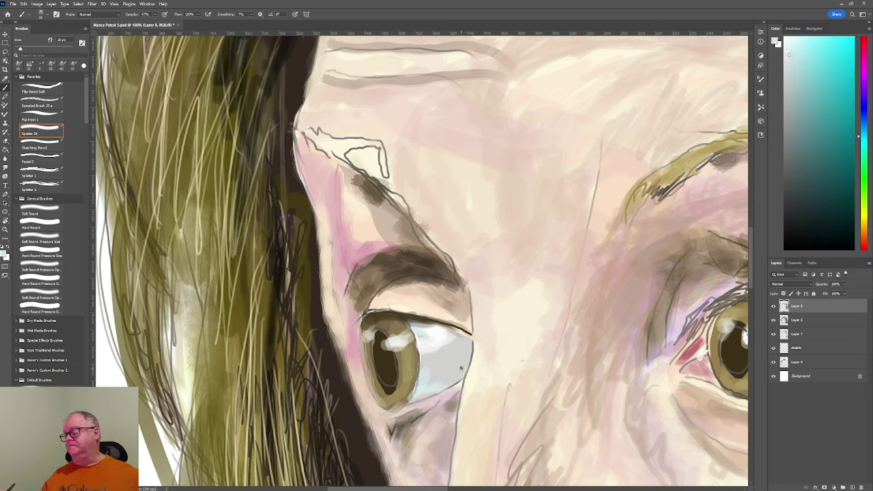
{"action": "left_click", "coordinate": [464, 337], "text": "alt"}
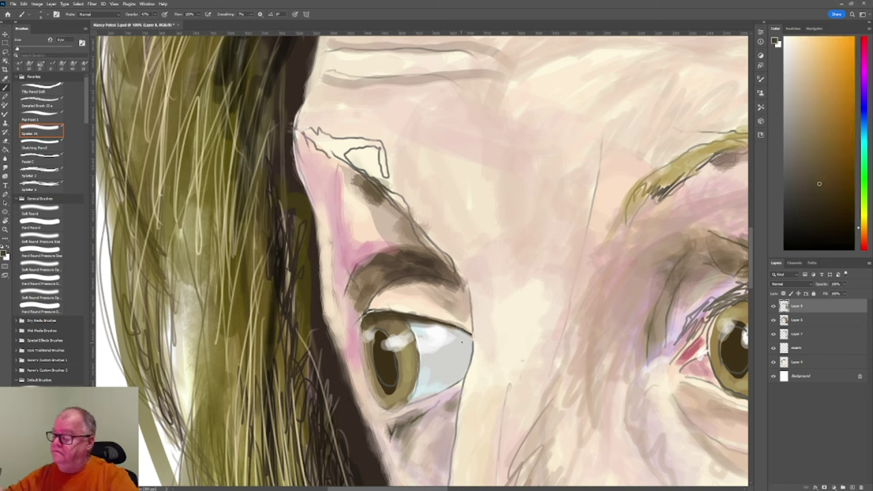
{"action": "left_click_drag", "start_coordinate": [358, 337], "coordinate": [347, 275]}
{"action": "left_click_drag", "start_coordinate": [368, 307], "coordinate": [375, 262]}
{"action": "mouse_move", "coordinate": [349, 320]}
{"action": "left_mouse_down"}
{"action": "mouse_move", "coordinate": [361, 286]}
{"action": "mouse_move", "coordinate": [394, 252]}
{"action": "left_mouse_up"}
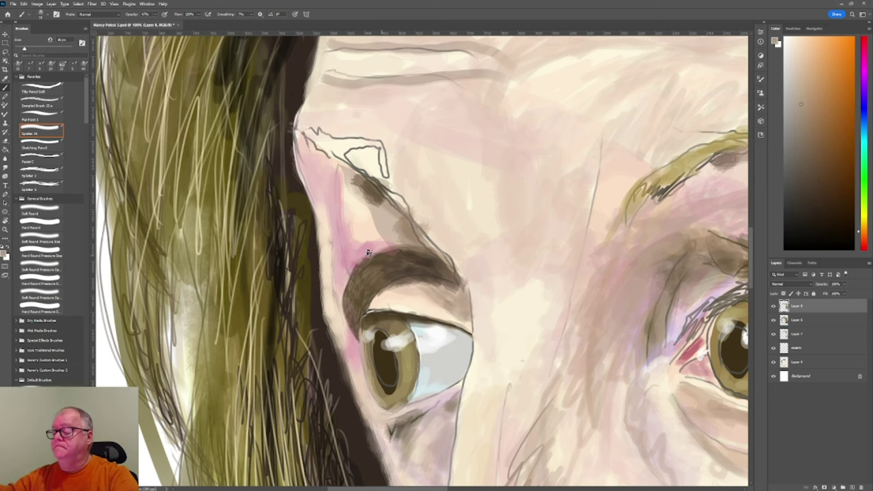
{"action": "left_click", "coordinate": [393, 294], "text": "alt"}
- Fill the eyebrow with olive sampled from the hair and trace its edges in dark brown
{"action": "left_click", "coordinate": [208, 174], "text": "alt"}
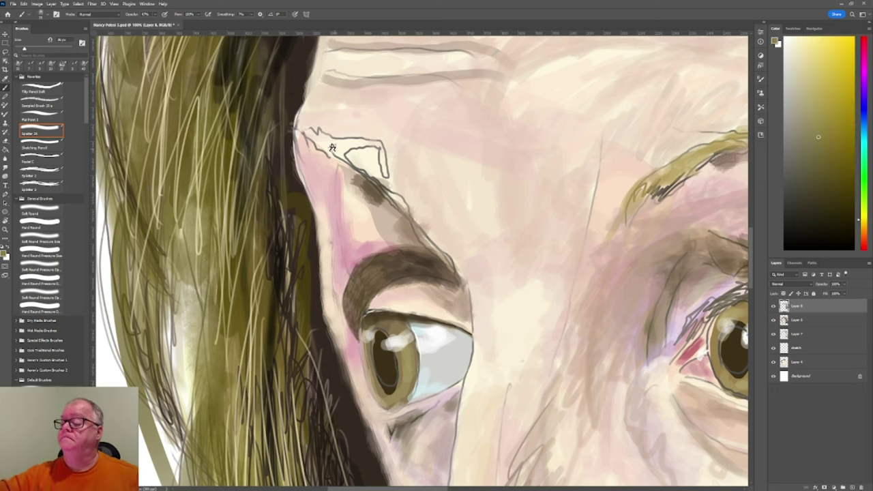
{"action": "mouse_move", "coordinate": [301, 130]}
{"action": "left_mouse_down"}
{"action": "mouse_move", "coordinate": [359, 141]}
{"action": "mouse_move", "coordinate": [386, 171]}
{"action": "left_mouse_up"}
{"action": "left_click", "coordinate": [402, 198], "text": "alt"}
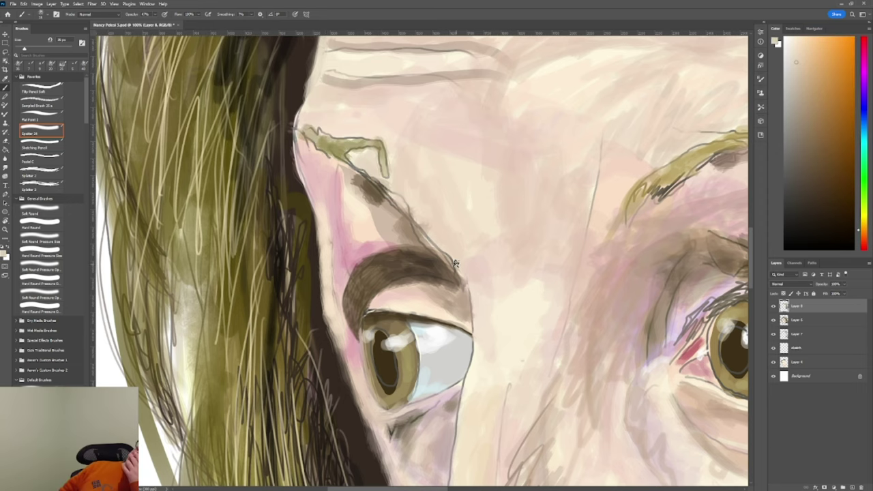
{"action": "left_click", "coordinate": [298, 126], "text": "alt"}
{"action": "mouse_move", "coordinate": [318, 146]}
{"action": "left_mouse_down"}
{"action": "mouse_move", "coordinate": [307, 124]}
{"action": "mouse_move", "coordinate": [363, 146]}
{"action": "mouse_move", "coordinate": [442, 258]}
{"action": "mouse_move", "coordinate": [393, 194]}
{"action": "left_mouse_up"}
{"action": "mouse_move", "coordinate": [380, 146]}
{"action": "left_mouse_down"}
{"action": "mouse_move", "coordinate": [383, 169]}
{"action": "mouse_move", "coordinate": [314, 128]}
{"action": "left_mouse_up"}
{"action": "left_click", "coordinate": [298, 129], "text": "alt"}
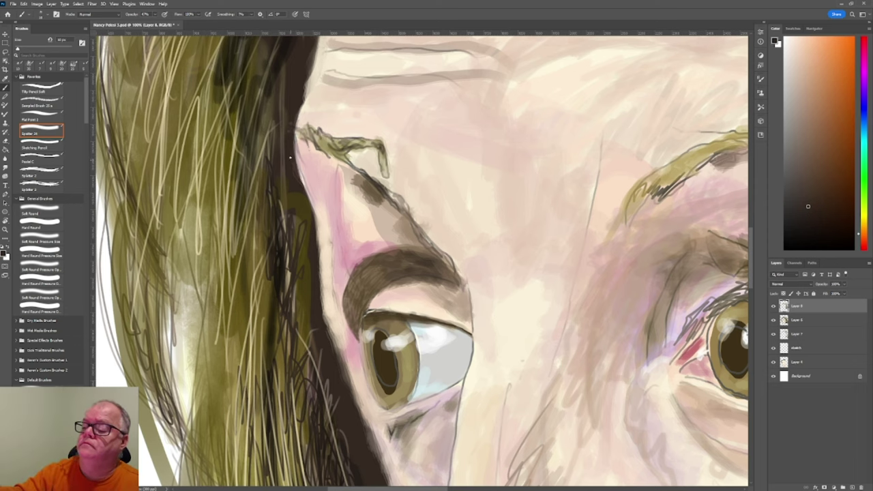
- Fully lock the sketch layer, return to Layer 8 and zoom to fit the whole portrait
{"action": "left_click", "coordinate": [807, 349]}
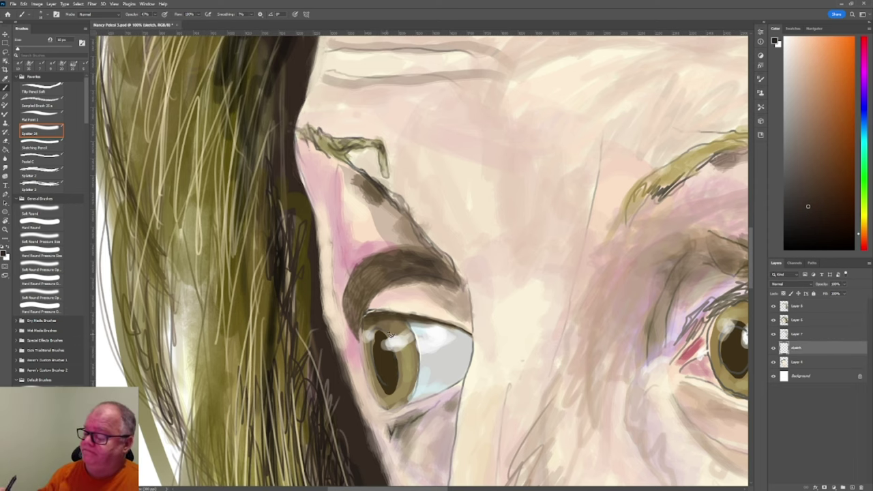
{"action": "left_click", "coordinate": [813, 293]}
{"action": "left_click", "coordinate": [818, 308]}
{"action": "key", "text": "ctrl+0"}
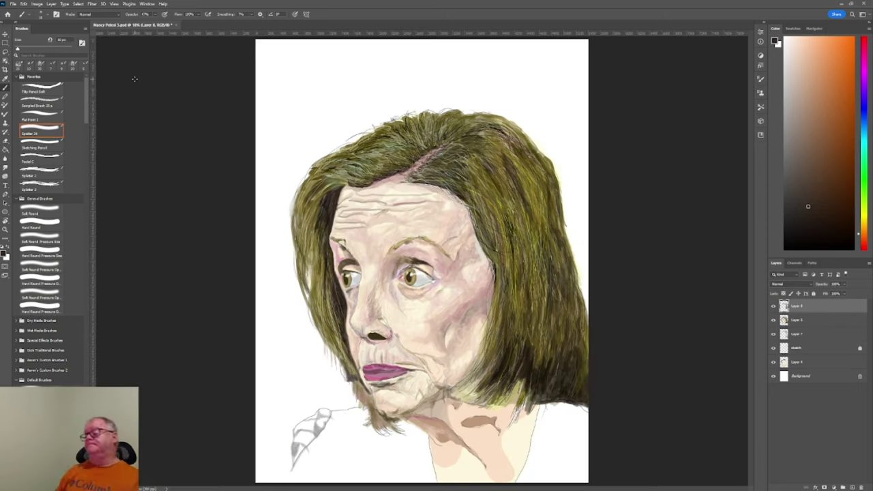
- Sample light and pinkish skin tones, then step down through Layer 4 and Background to the sketch layer
{"action": "left_click", "coordinate": [345, 335], "text": "alt"}
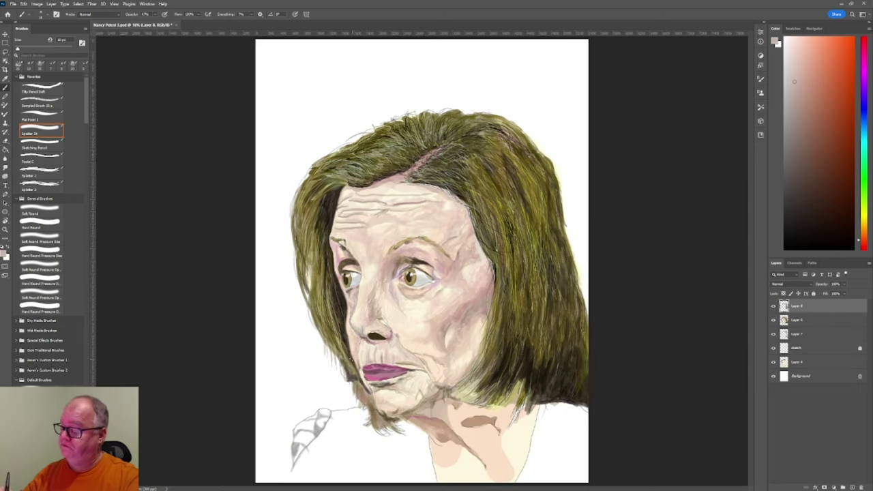
{"action": "left_click", "coordinate": [345, 335], "text": "alt"}
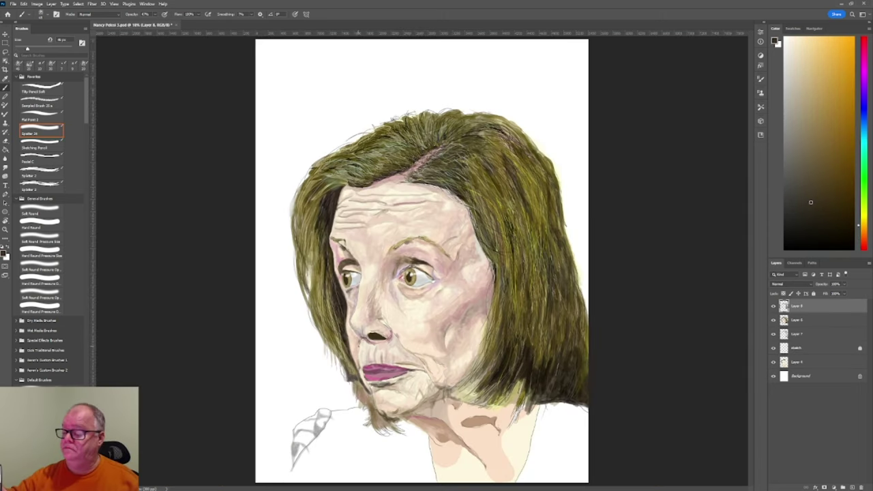
{"action": "left_click", "coordinate": [391, 335], "text": "alt"}
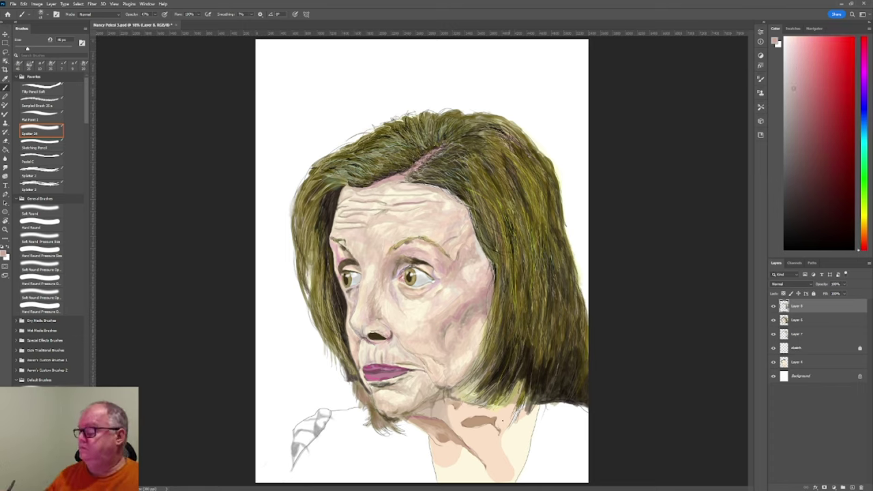
{"action": "key", "text": "alt+bracketleft"}
{"action": "key", "text": "alt+bracketleft"}
{"action": "key", "text": "alt+bracketleft"}
{"action": "key", "text": "alt+bracketleft"}
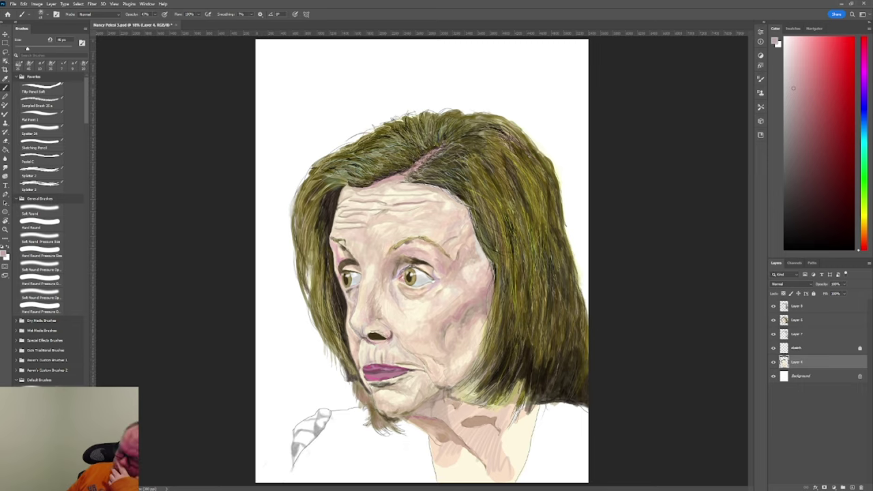
{"action": "left_click", "coordinate": [809, 378]}
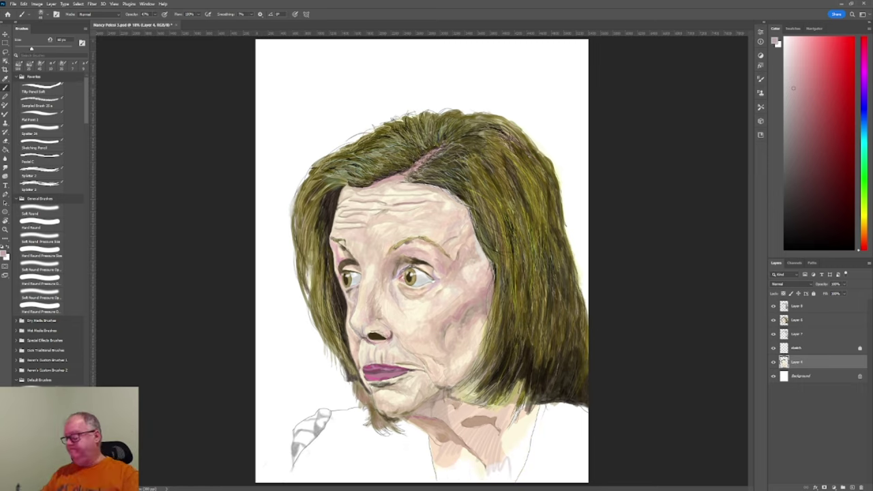
{"action": "left_click", "coordinate": [857, 349]}
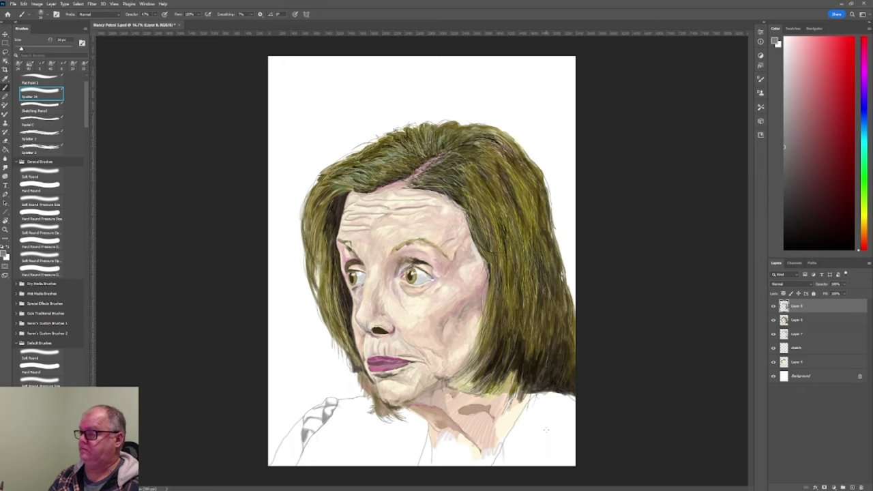
- Sample dark brown, beige and near-black tones from the canvas with the brush active
{"action": "left_click", "coordinate": [362, 372], "text": "alt"}
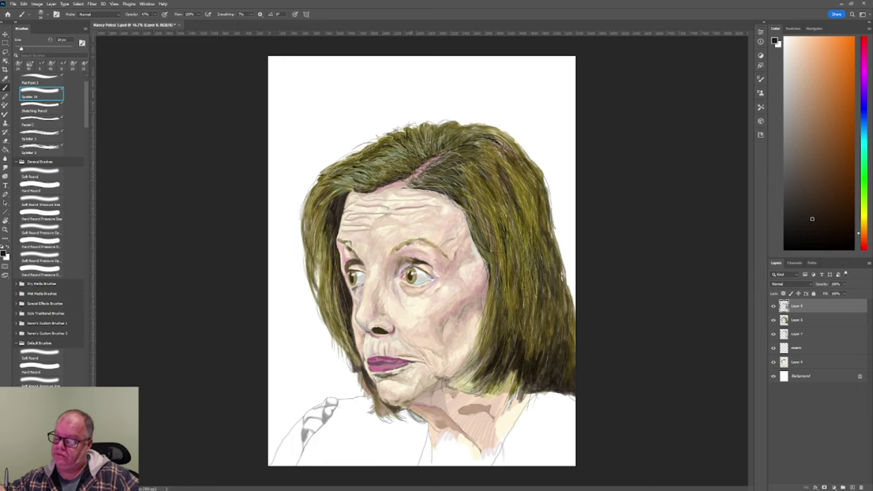
{"action": "left_click", "coordinate": [415, 416], "text": "alt"}
{"action": "left_click", "coordinate": [864, 118]}
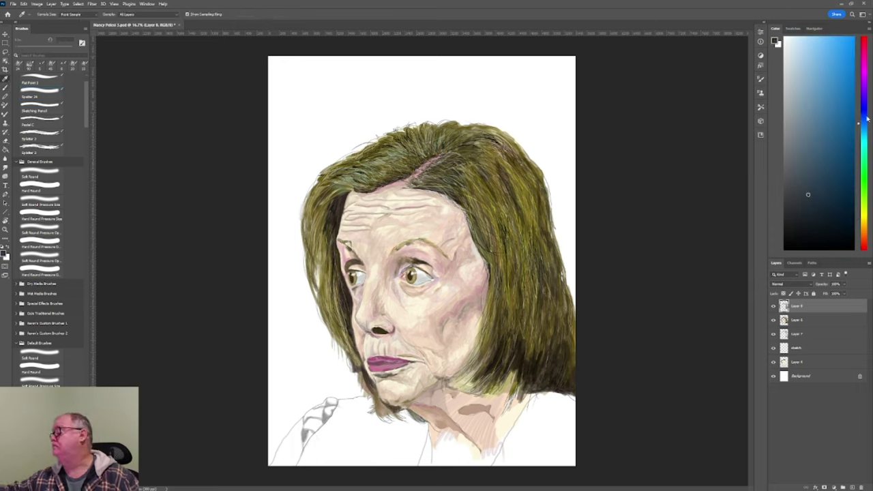
{"action": "key", "text": "b"}
{"action": "left_click", "coordinate": [399, 414], "text": "alt"}
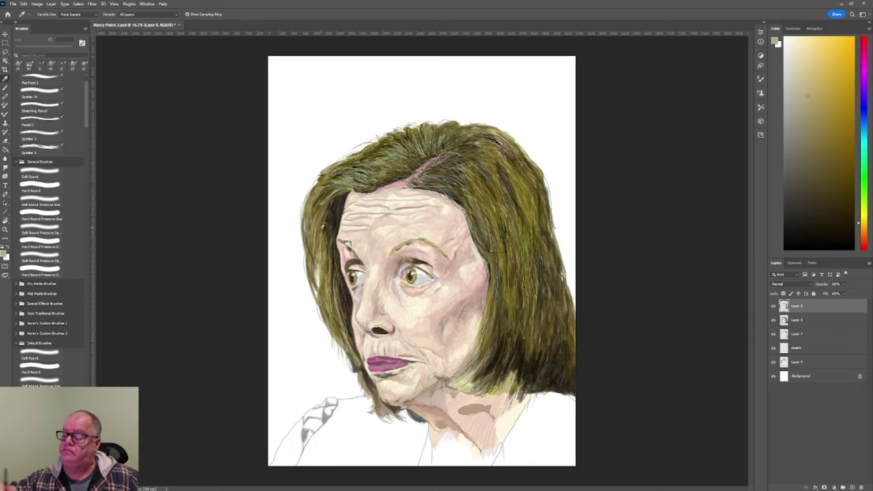
{"action": "left_click", "coordinate": [386, 419], "text": "alt"}
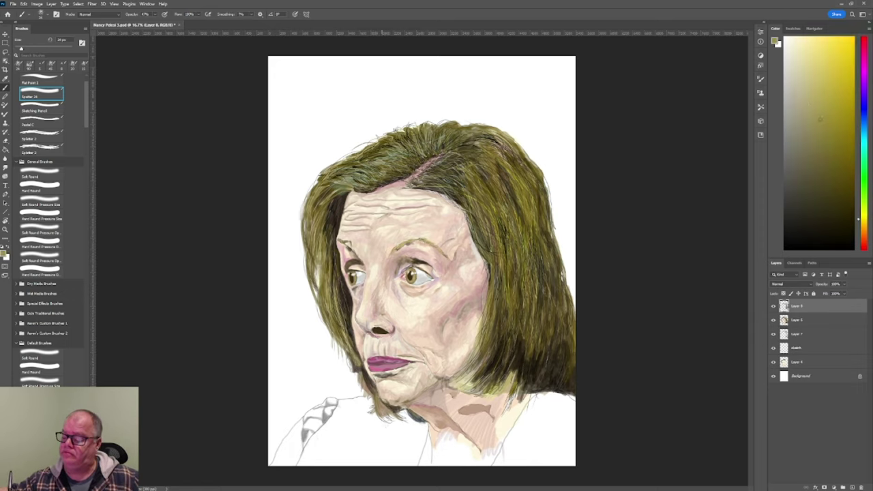
{"action": "left_click", "coordinate": [385, 421], "text": "alt"}
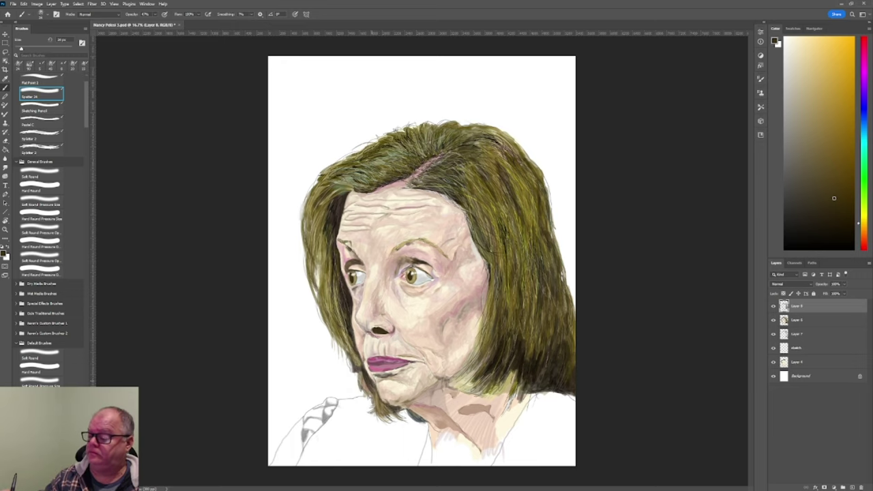
{"action": "left_click", "coordinate": [371, 402], "text": "alt"}
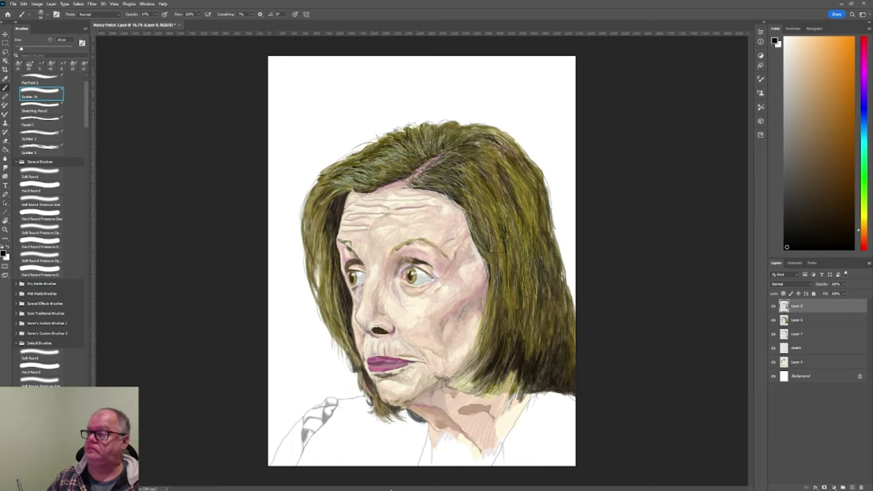
- With the Sketching Pencil, sample olive, pale yellow and orange-brown hair tones while stepping down to the sketch layer
{"action": "left_click", "coordinate": [338, 366], "text": "alt"}
{"action": "key", "text": "period"}
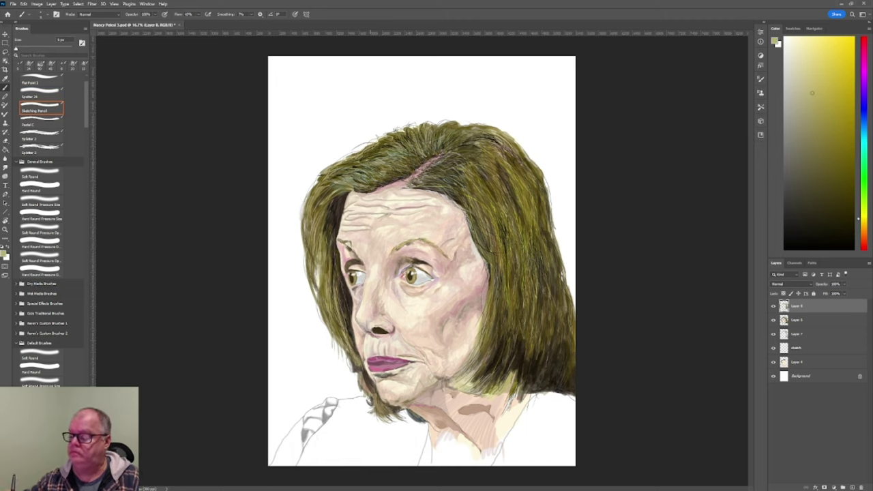
{"action": "left_click", "coordinate": [358, 384], "text": "alt"}
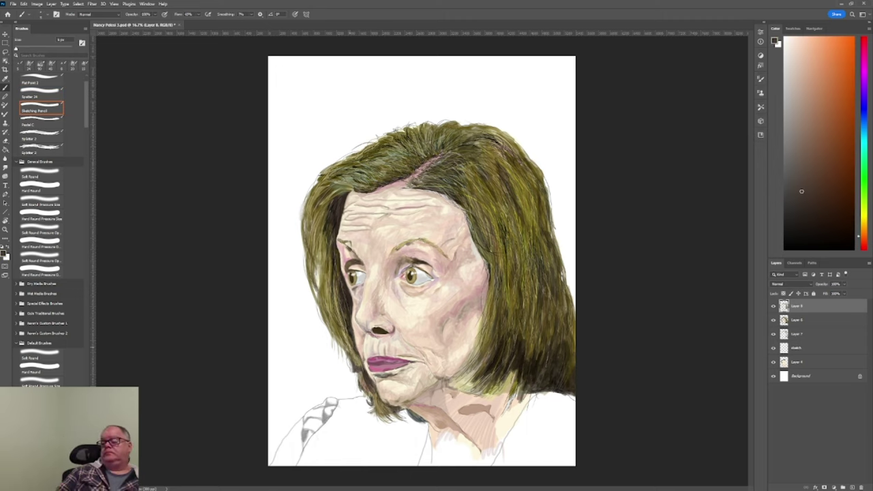
{"action": "left_click", "coordinate": [355, 372], "text": "alt"}
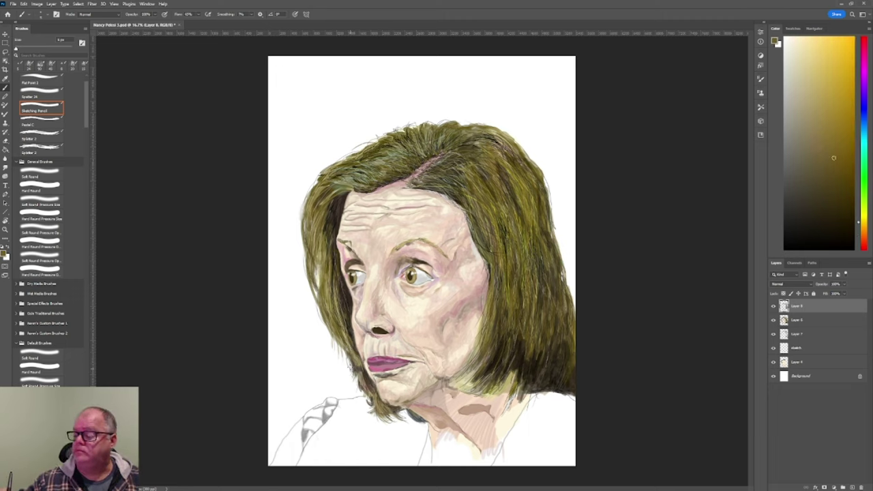
{"action": "left_click", "coordinate": [348, 363], "text": "alt"}
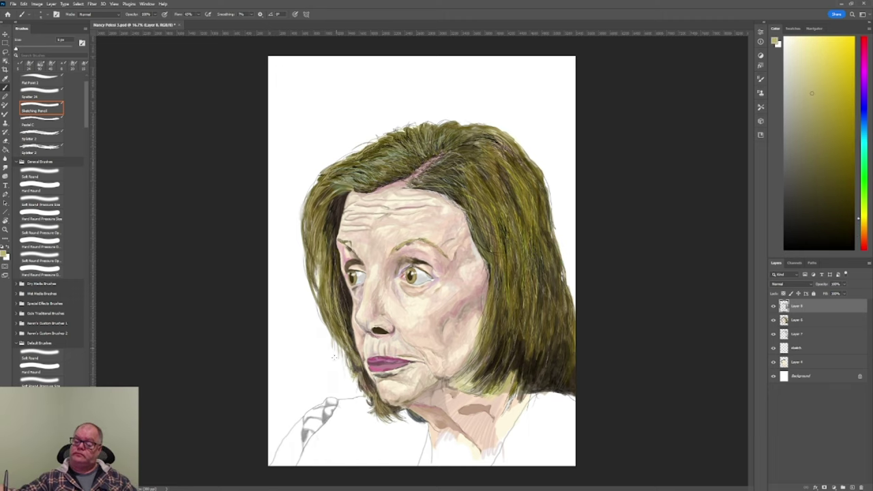
{"action": "left_click", "coordinate": [341, 368], "text": "alt"}
{"action": "key", "text": "alt+bracketleft"}
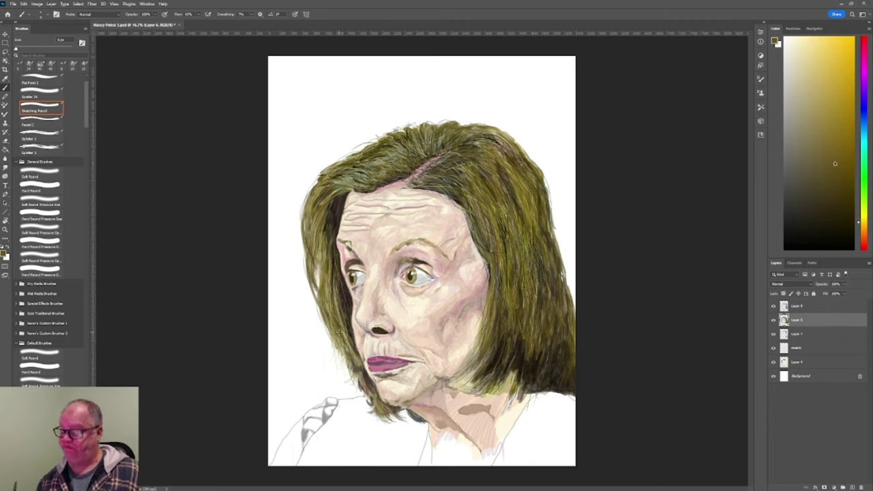
{"action": "left_click", "coordinate": [401, 410], "text": "alt"}
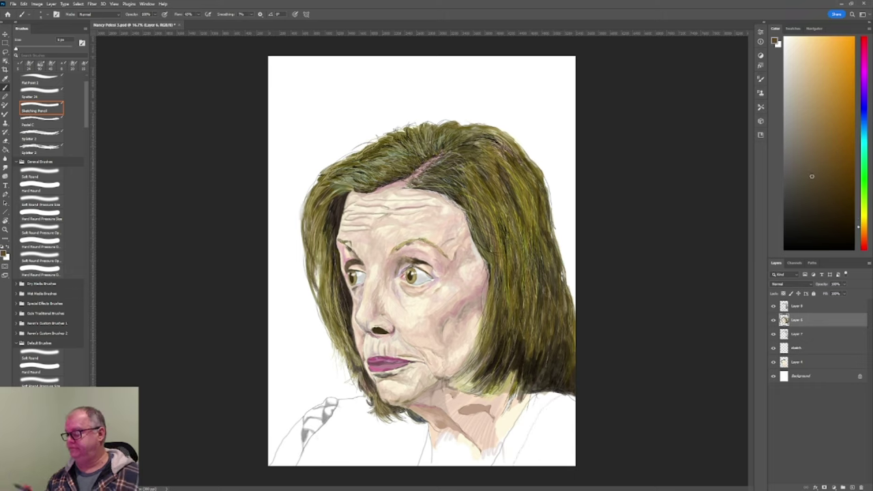
{"action": "key", "text": "alt+bracketright"}
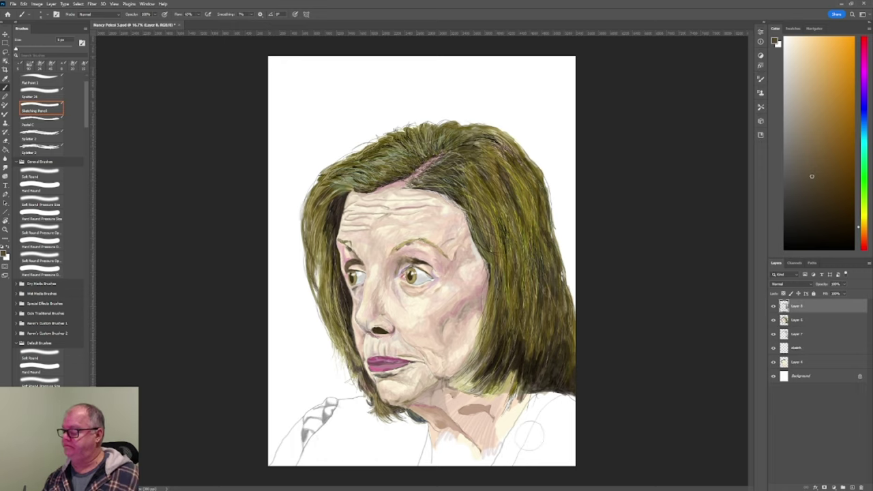
{"action": "key", "text": "alt+bracketleft"}
{"action": "key", "text": "alt+bracketleft"}
{"action": "key", "text": "alt+bracketleft"}
- Lock the sketch layer, then on Layer 8 draw a shoulder line and darken the jaw-neck shadow in olive
{"action": "left_click", "coordinate": [813, 293]}
{"action": "left_click", "coordinate": [816, 306]}
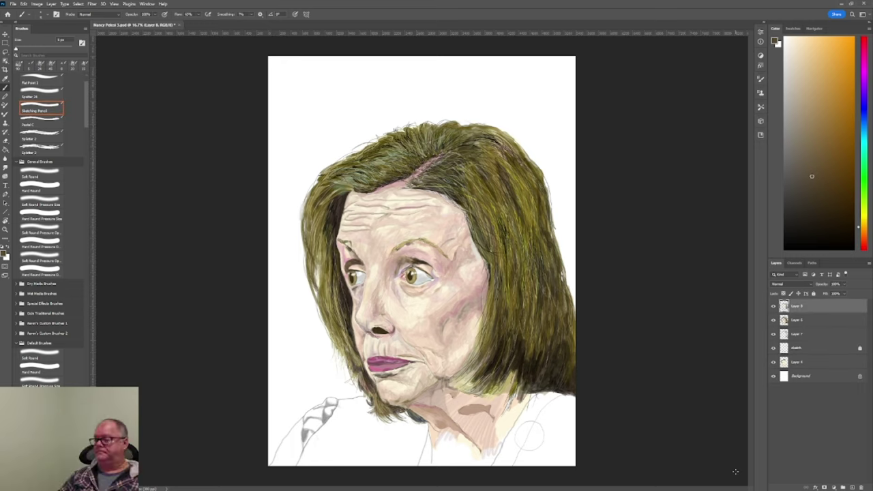
{"action": "left_click_drag", "start_coordinate": [350, 429], "coordinate": [369, 467]}
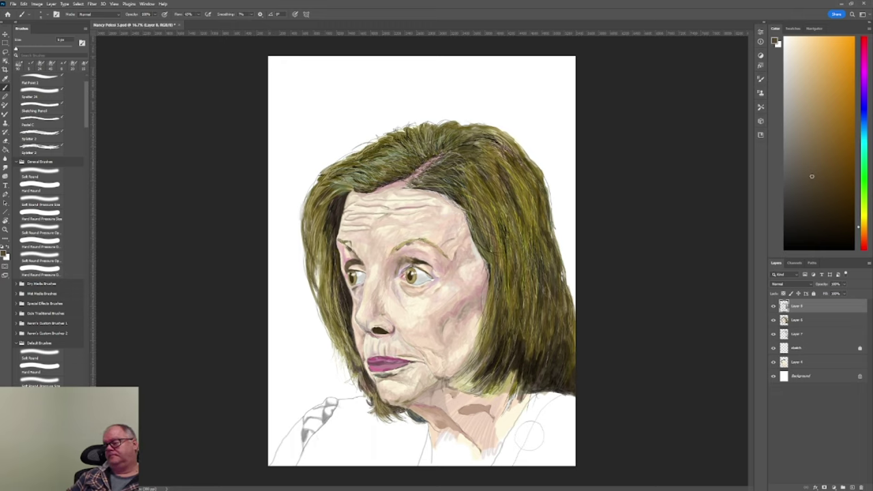
{"action": "left_click", "coordinate": [816, 223]}
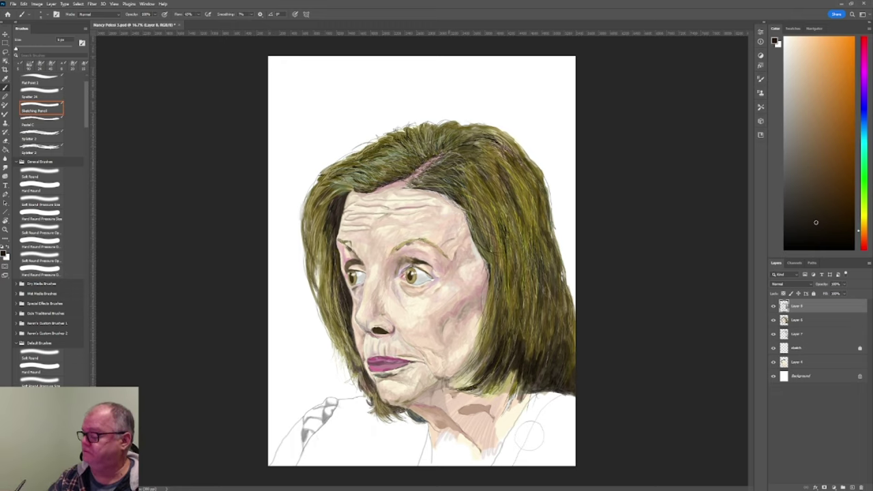
{"action": "left_click", "coordinate": [450, 388], "text": "alt"}
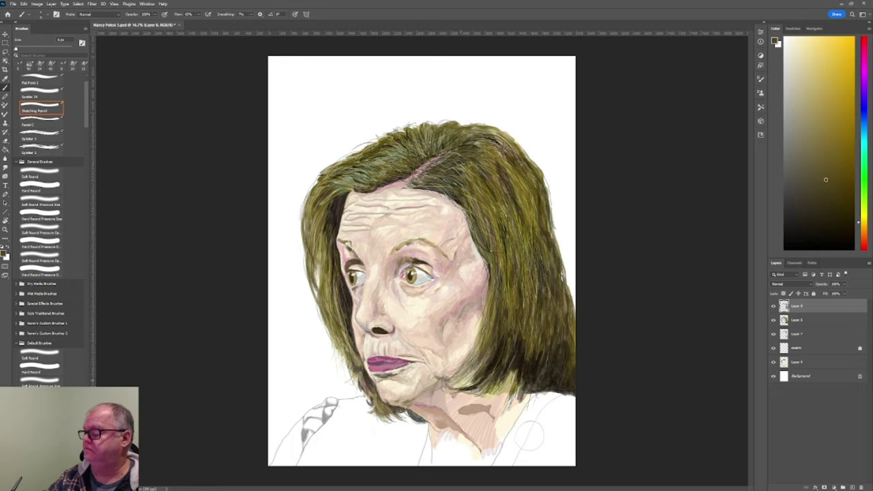
{"action": "mouse_move", "coordinate": [451, 376]}
{"action": "left_mouse_down"}
{"action": "mouse_move", "coordinate": [471, 382]}
{"action": "mouse_move", "coordinate": [464, 386]}
{"action": "left_mouse_up"}
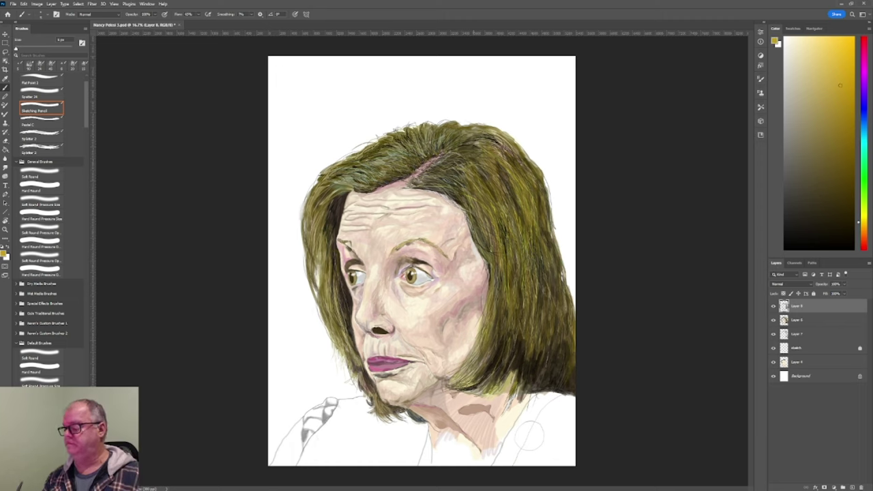
{"action": "left_click_drag", "start_coordinate": [514, 297], "coordinate": [506, 184]}
- On Layer 6, with Spatter 24 at 60 px, stroke darker olive through the hair from the parting
{"action": "left_click", "coordinate": [804, 320]}
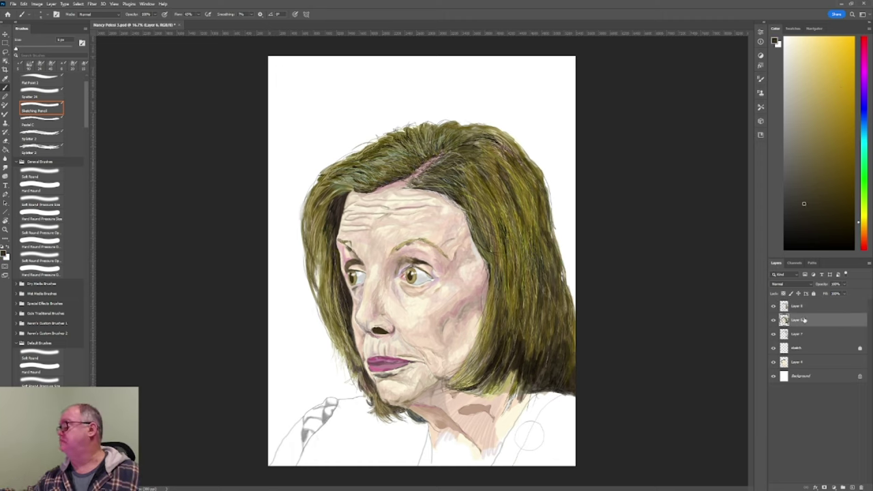
{"action": "key", "text": "alt+bracketright"}
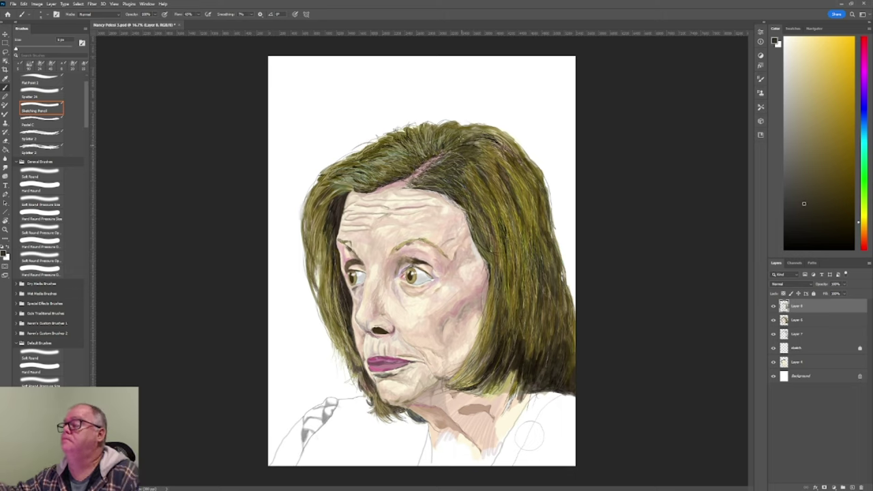
{"action": "key", "text": "alt+bracketleft"}
{"action": "key", "text": "comma"}
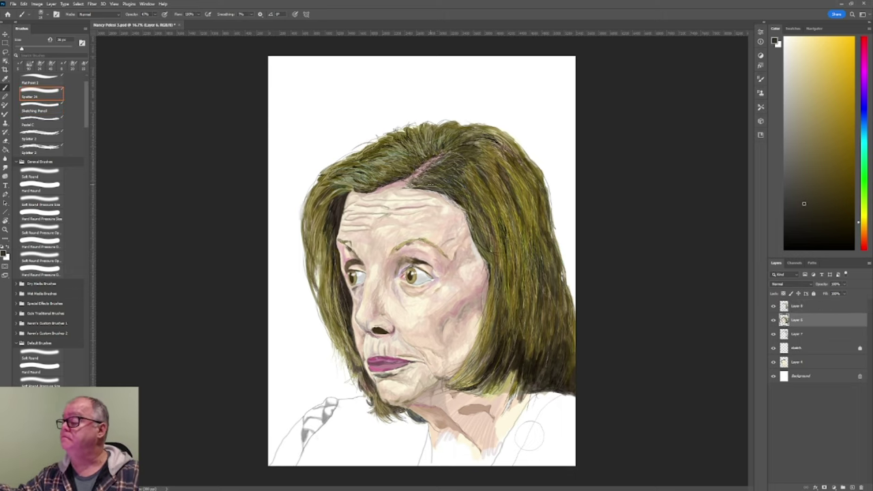
{"action": "key", "text": "bracketright"}
{"action": "key", "text": "bracketright"}
{"action": "key", "text": "bracketright"}
{"action": "left_click", "coordinate": [453, 153], "text": "alt"}
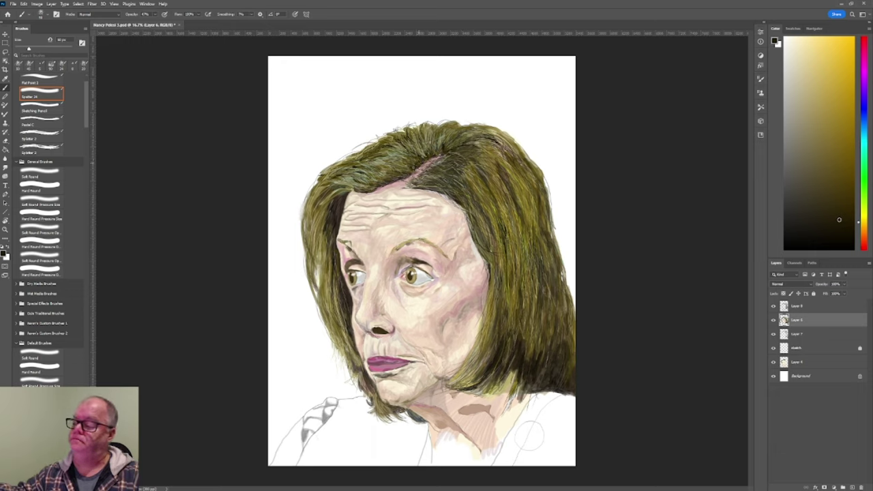
{"action": "left_click_drag", "start_coordinate": [428, 155], "coordinate": [334, 195]}
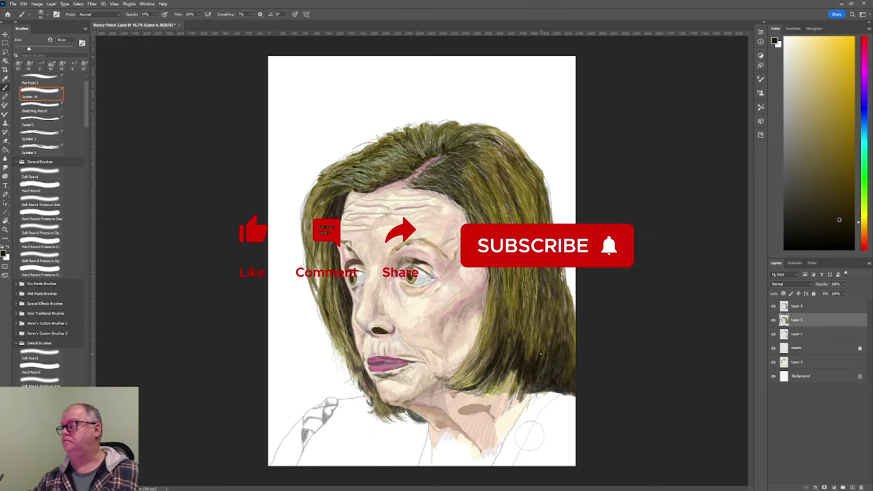
- Darken the right-side hair and the bottom-right hair ends with a deeper olive
{"action": "left_click", "coordinate": [496, 340], "text": "alt"}
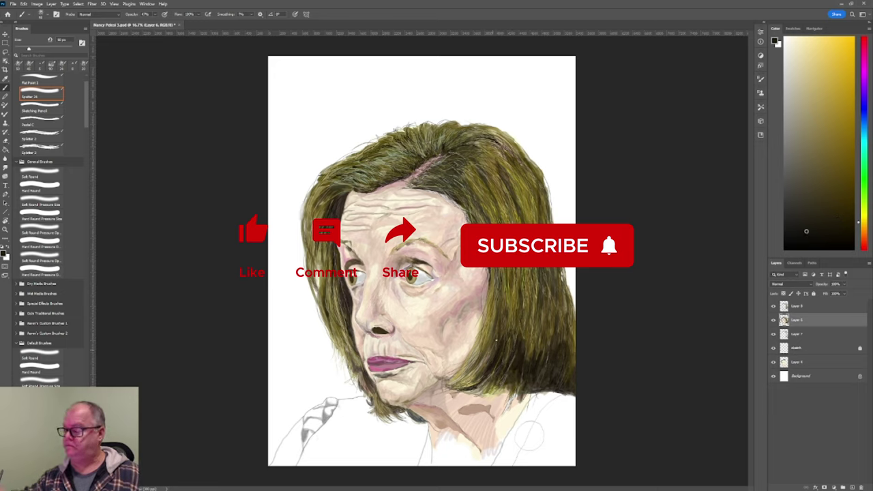
{"action": "left_click_drag", "start_coordinate": [505, 319], "coordinate": [503, 292]}
{"action": "left_click_drag", "start_coordinate": [520, 169], "coordinate": [466, 130]}
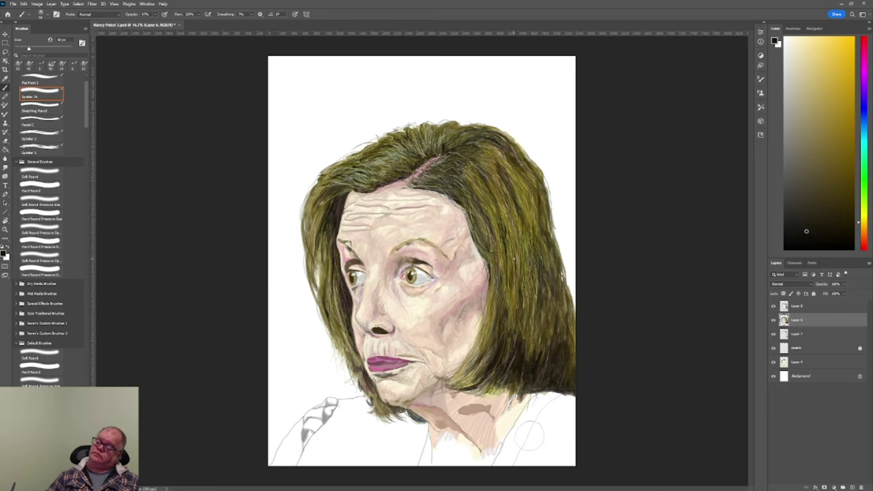
{"action": "left_click_drag", "start_coordinate": [513, 396], "coordinate": [481, 387]}
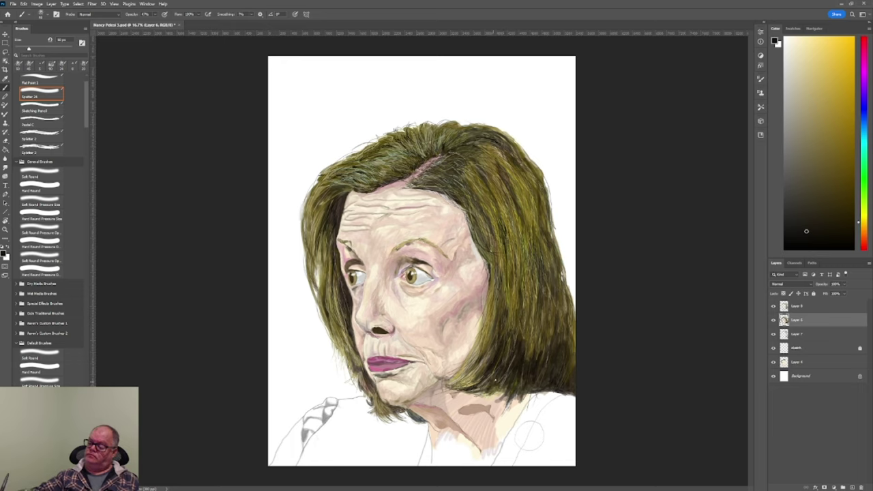
{"action": "mouse_move", "coordinate": [539, 409]}
{"action": "left_mouse_down"}
{"action": "mouse_move", "coordinate": [520, 388]}
{"action": "mouse_move", "coordinate": [487, 386]}
{"action": "left_mouse_up"}
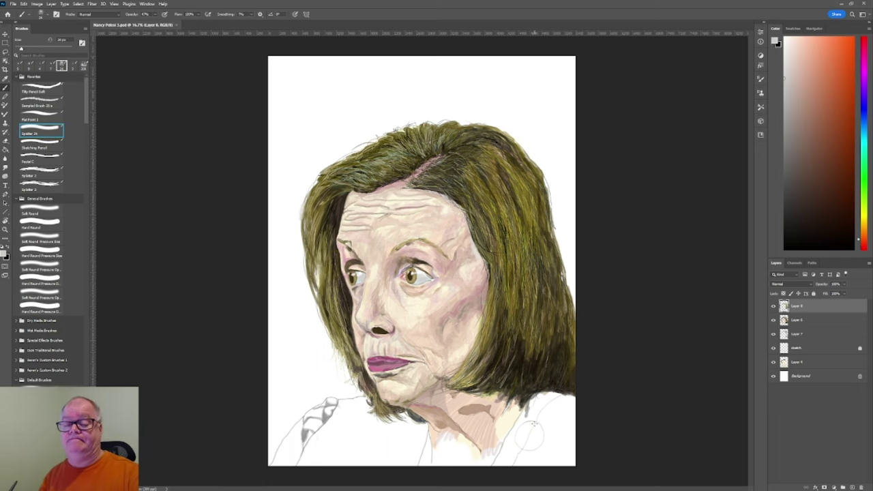
- Enlarge the brush and pick grey, white and light grey tones for the pearl
{"action": "key", "text": "]"}
{"action": "key", "text": "]"}
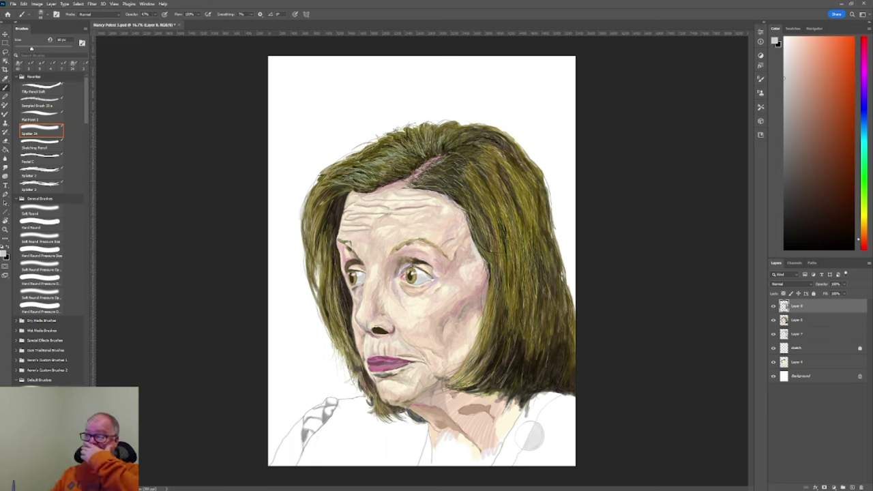
{"action": "left_click", "coordinate": [525, 440], "text": "alt"}
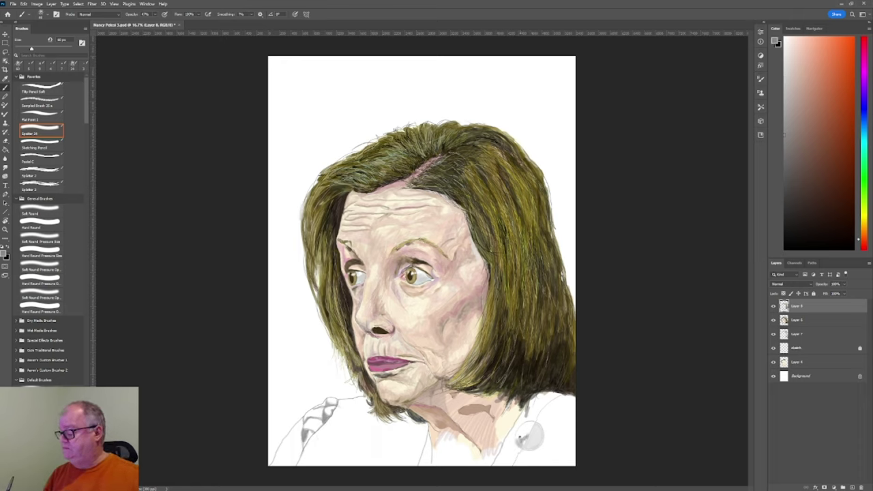
{"action": "left_click", "coordinate": [537, 416], "text": "alt"}
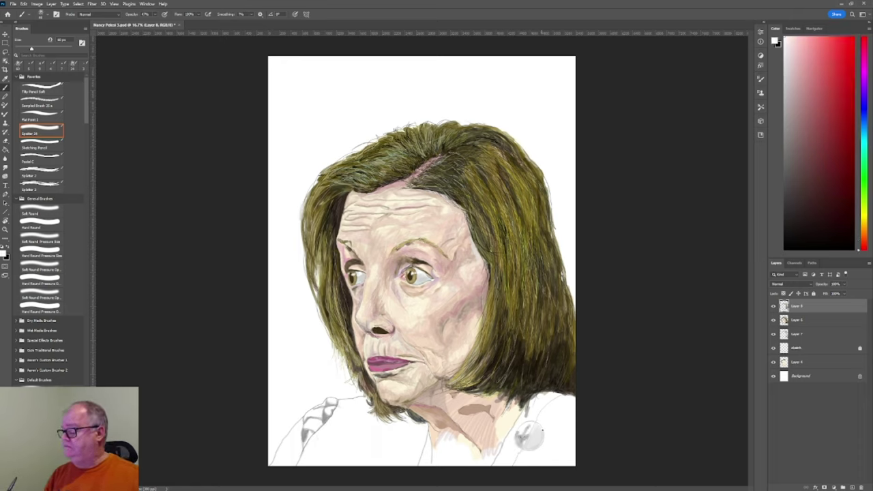
{"action": "left_click", "coordinate": [527, 436], "text": "alt"}
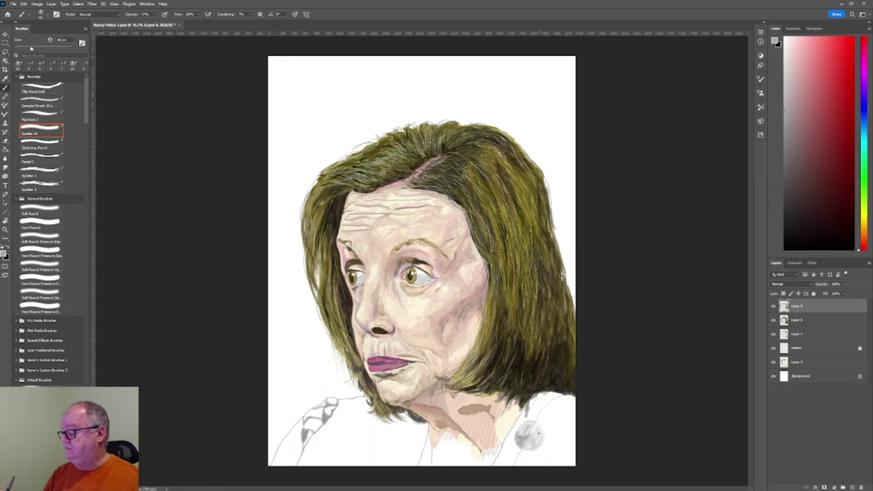
{"action": "key", "text": "l"}
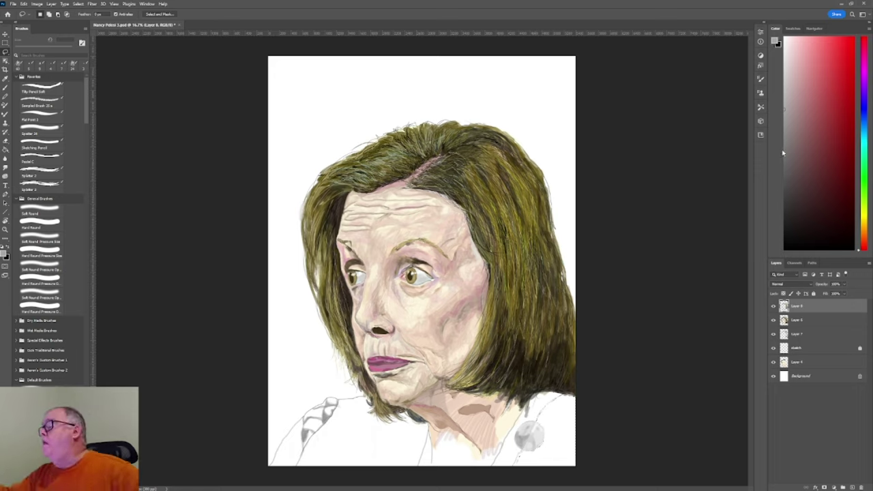
- Lasso the jacket right of the shoulder and spray grey texture into it with Splatter 3
{"action": "left_click_drag", "start_coordinate": [578, 404], "coordinate": [515, 471]}
{"action": "key", "text": "b"}
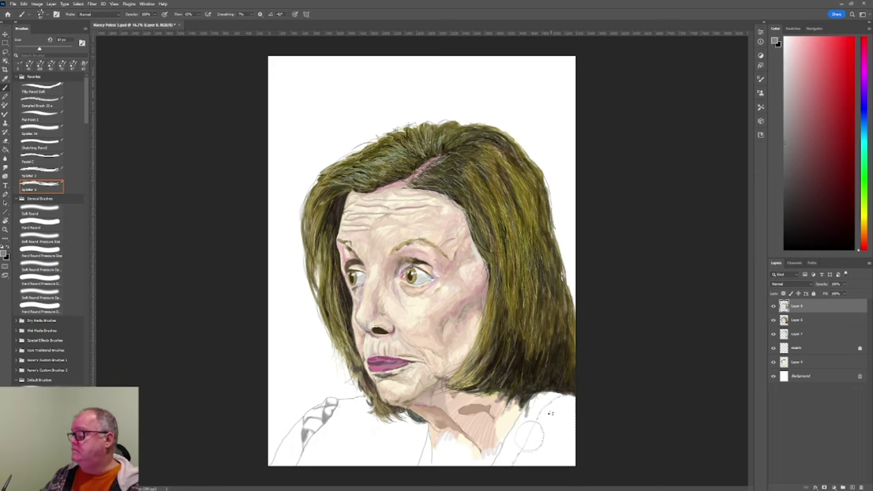
{"action": "mouse_move", "coordinate": [563, 406]}
{"action": "left_mouse_down"}
{"action": "mouse_move", "coordinate": [547, 441]}
{"action": "mouse_move", "coordinate": [552, 460]}
{"action": "mouse_move", "coordinate": [570, 409]}
{"action": "mouse_move", "coordinate": [566, 443]}
{"action": "mouse_move", "coordinate": [539, 410]}
{"action": "mouse_move", "coordinate": [573, 431]}
{"action": "mouse_move", "coordinate": [554, 423]}
{"action": "mouse_move", "coordinate": [545, 443]}
{"action": "mouse_move", "coordinate": [570, 399]}
{"action": "left_mouse_up"}
{"action": "key", "text": "comma"}
{"action": "key", "text": "comma"}
{"action": "key", "text": "period"}
{"action": "key", "text": "period"}
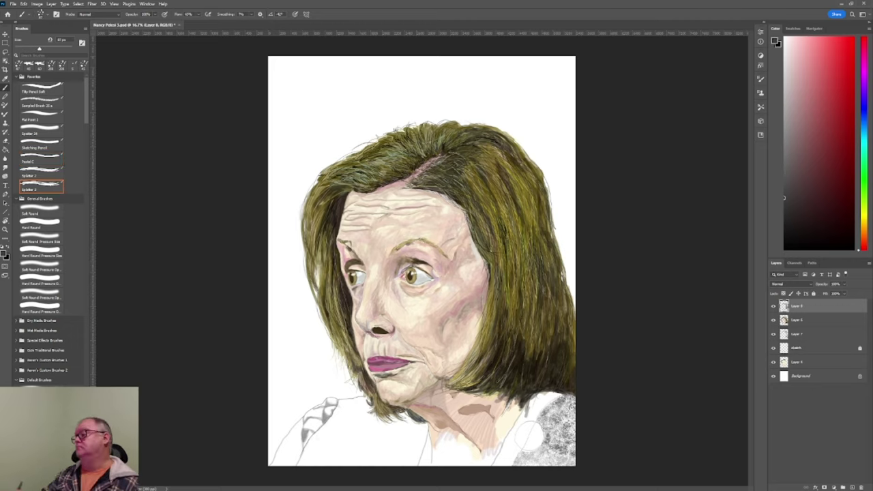
- Reset to black, try several splatter brushes and draw dark pattern strokes on the left collar
{"action": "key", "text": "x"}
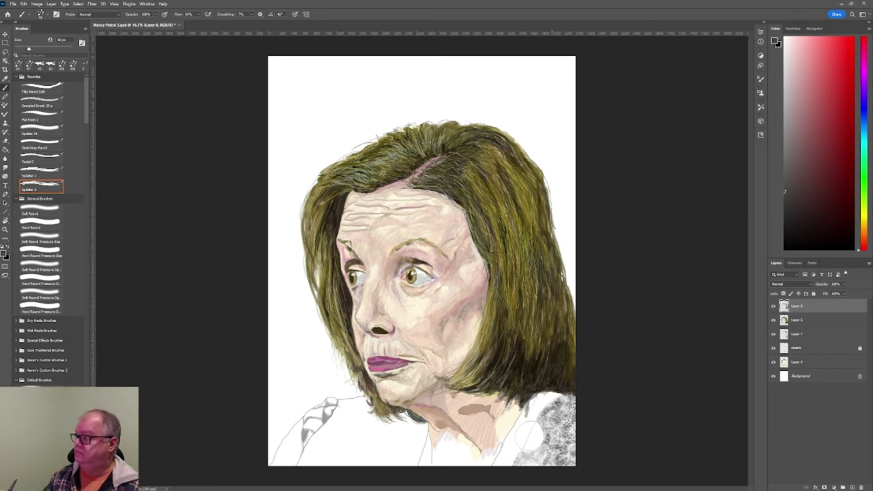
{"action": "key", "text": "x"}
{"action": "left_click", "coordinate": [41, 147]}
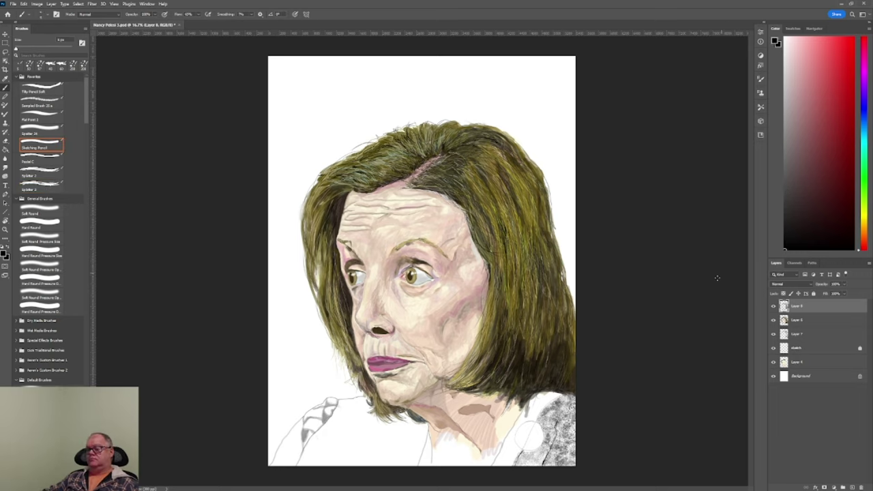
{"action": "left_click", "coordinate": [41, 185]}
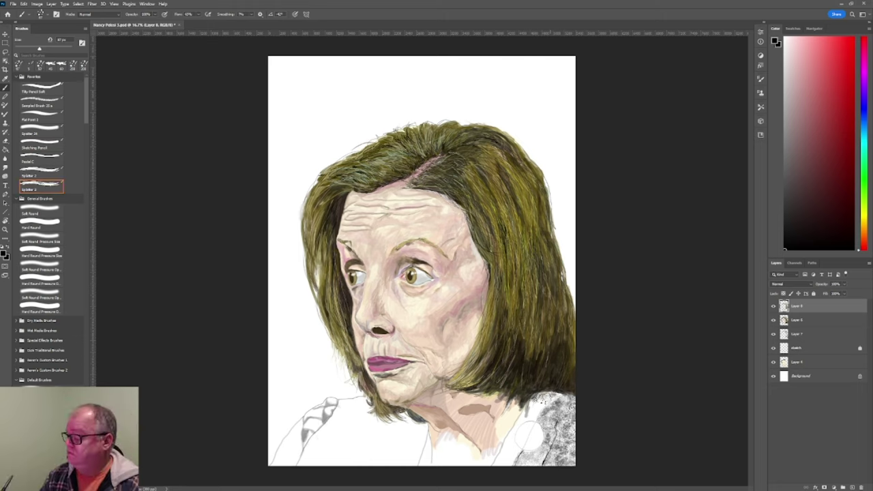
{"action": "left_click", "coordinate": [41, 130]}
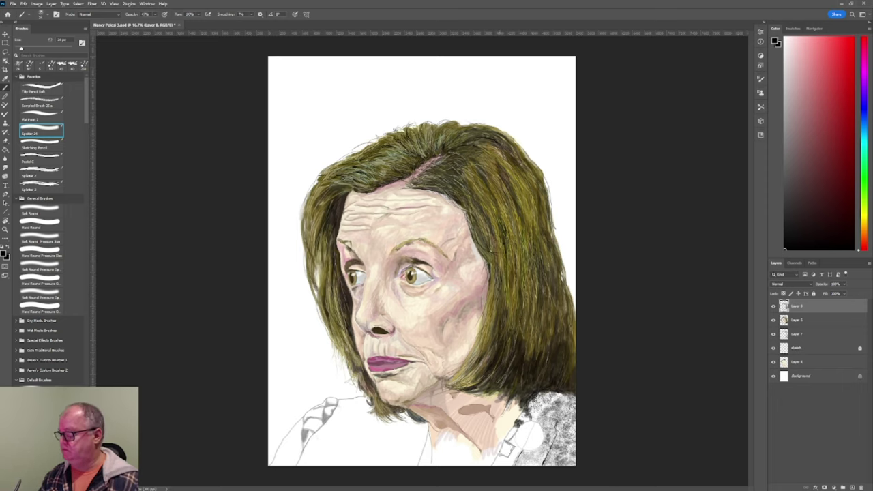
{"action": "mouse_move", "coordinate": [333, 423]}
{"action": "left_mouse_down"}
{"action": "mouse_move", "coordinate": [316, 404]}
{"action": "mouse_move", "coordinate": [325, 407]}
{"action": "left_mouse_up"}
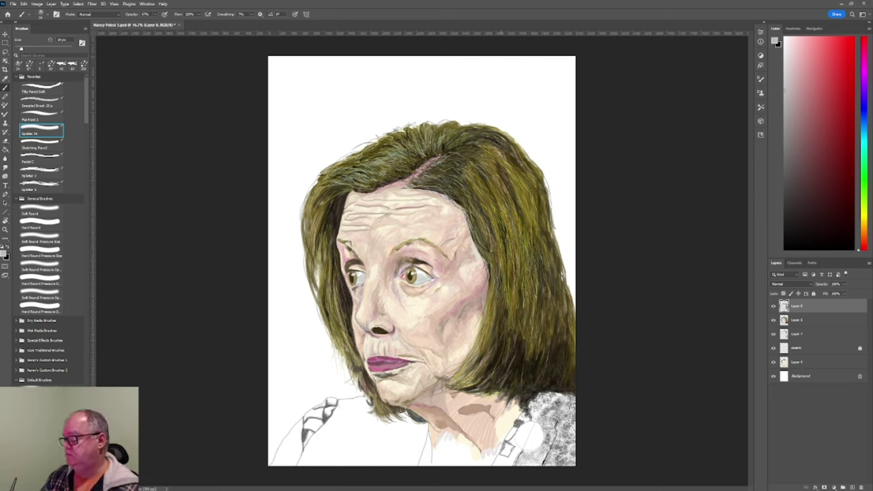
- Pick a dark greyish olive and a light desaturated orange, returning to the Spatter 24 brush
{"action": "left_click", "coordinate": [518, 424], "text": "alt"}
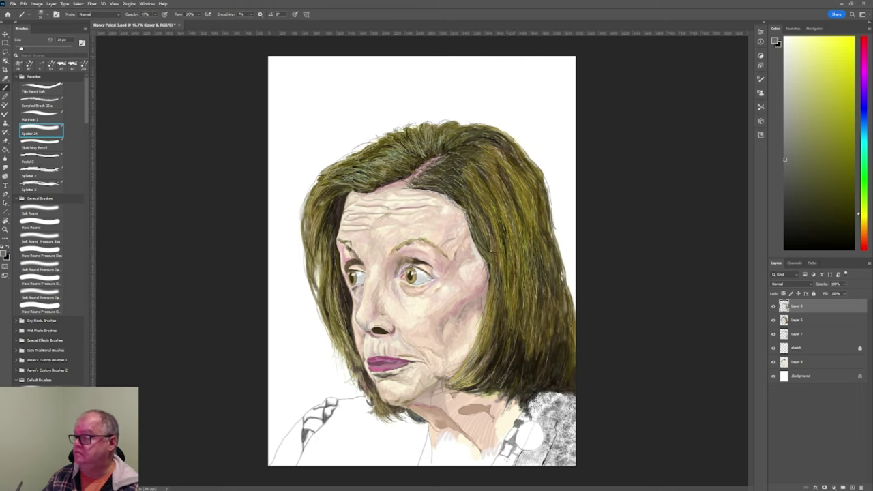
{"action": "left_click", "coordinate": [517, 440], "text": "alt"}
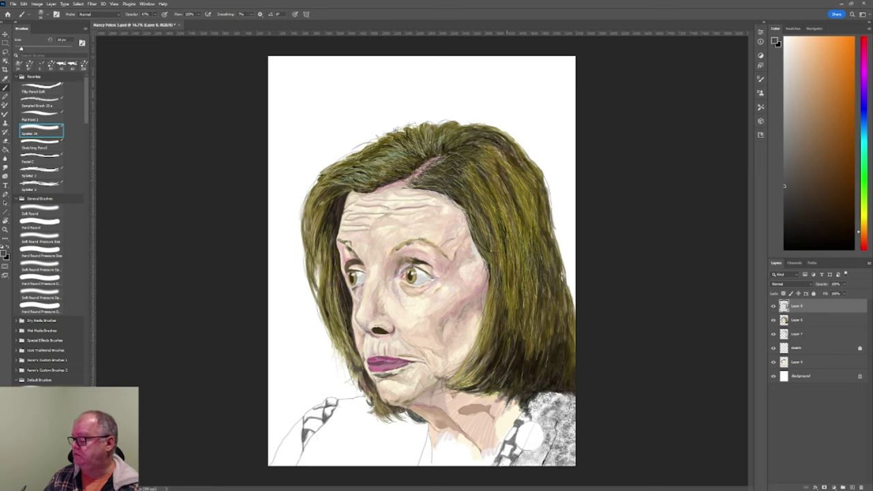
{"action": "key", "text": "period"}
{"action": "key", "text": "period"}
{"action": "key", "text": "period"}
{"action": "left_click", "coordinate": [517, 443], "text": "alt"}
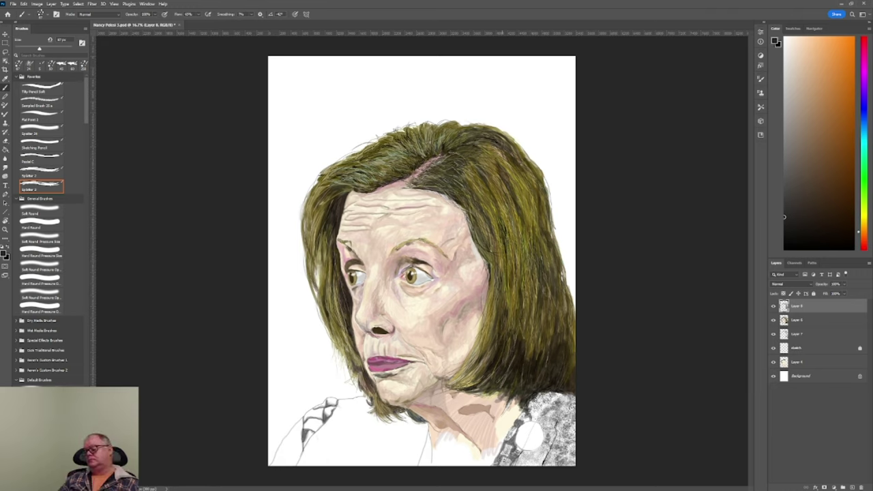
{"action": "key", "text": "comma"}
{"action": "key", "text": "comma"}
{"action": "key", "text": "comma"}
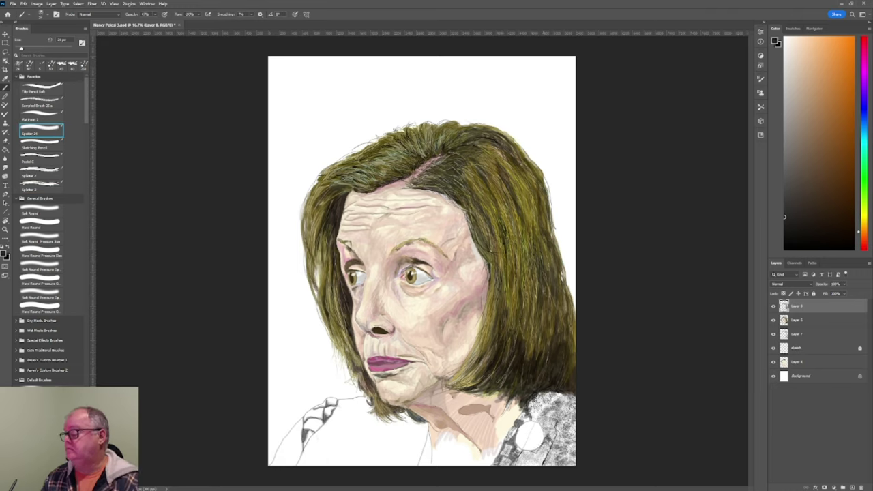
- Dab dark splatter speckles onto the jacket near the brooch, then switch to white and enlarge the brush
{"action": "left_click", "coordinate": [531, 438]}
{"action": "left_click", "coordinate": [529, 437]}
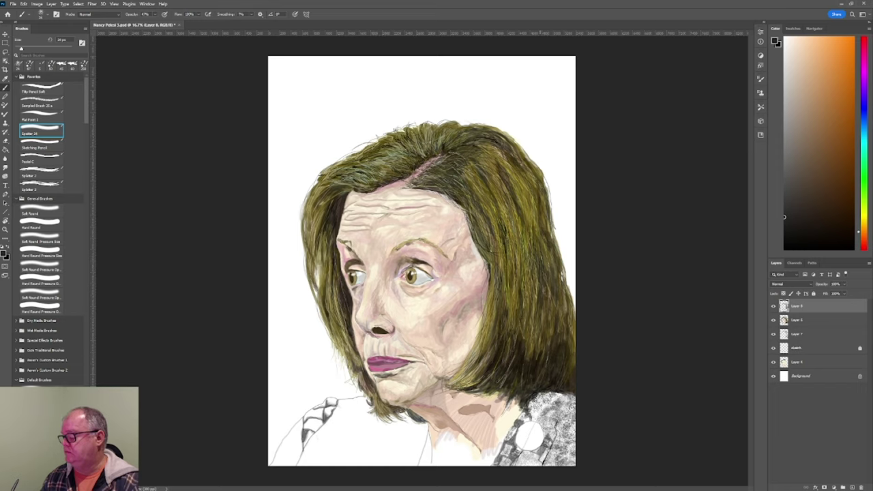
{"action": "left_click", "coordinate": [530, 437], "text": "alt"}
{"action": "left_click", "coordinate": [530, 438]}
{"action": "left_click", "coordinate": [531, 437]}
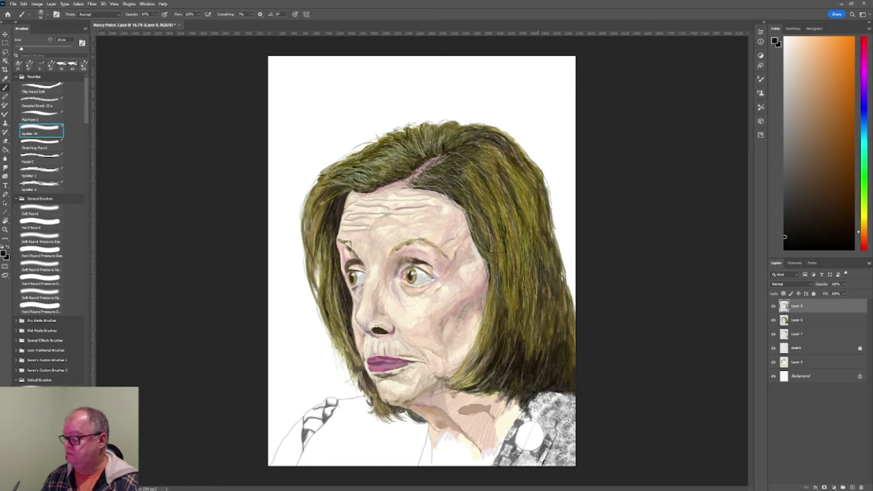
{"action": "key", "text": "x"}
{"action": "key", "text": "x"}
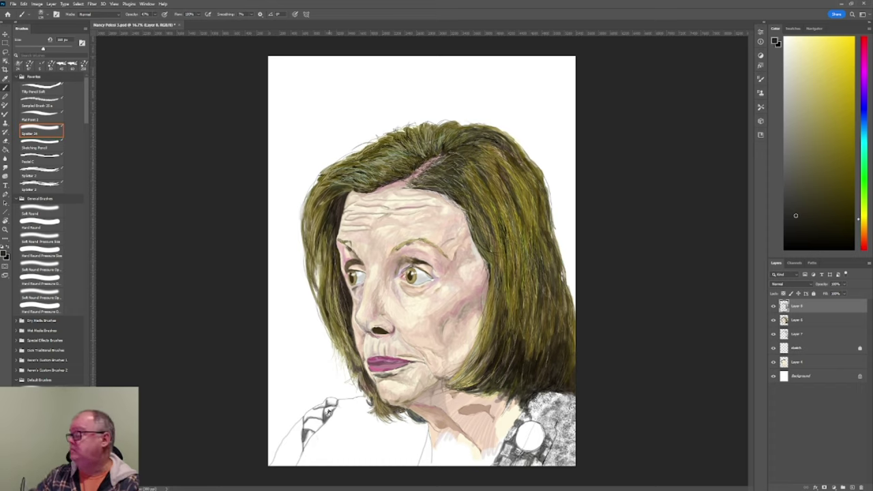
{"action": "key", "text": "x"}
{"action": "key", "text": "bracketright"}
{"action": "key", "text": "bracketright"}
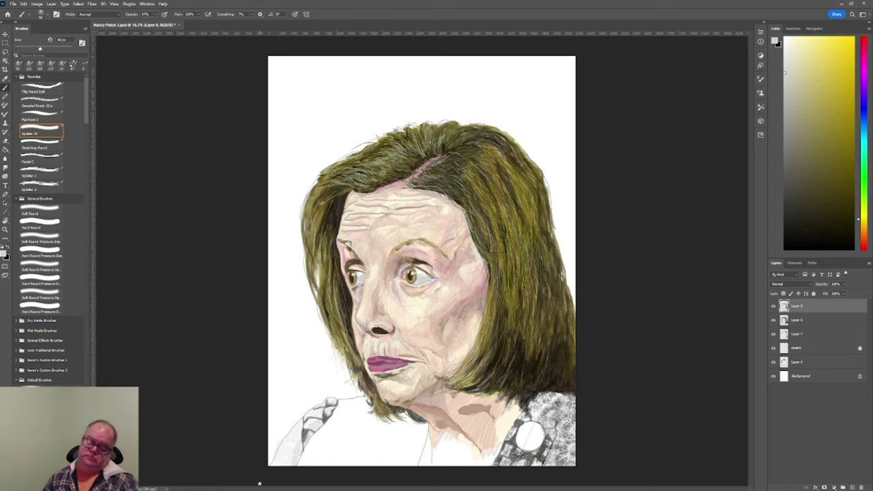
- On a new layer, stipple grey speckle texture across the left shoulder and lower-left jacket
{"action": "key", "text": "ctrl+j"}
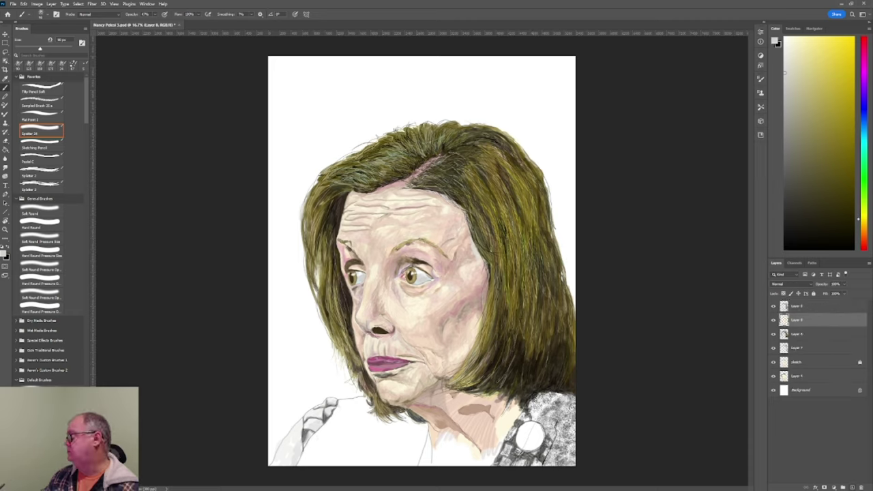
{"action": "key", "text": "period"}
{"action": "key", "text": "period"}
{"action": "key", "text": "period"}
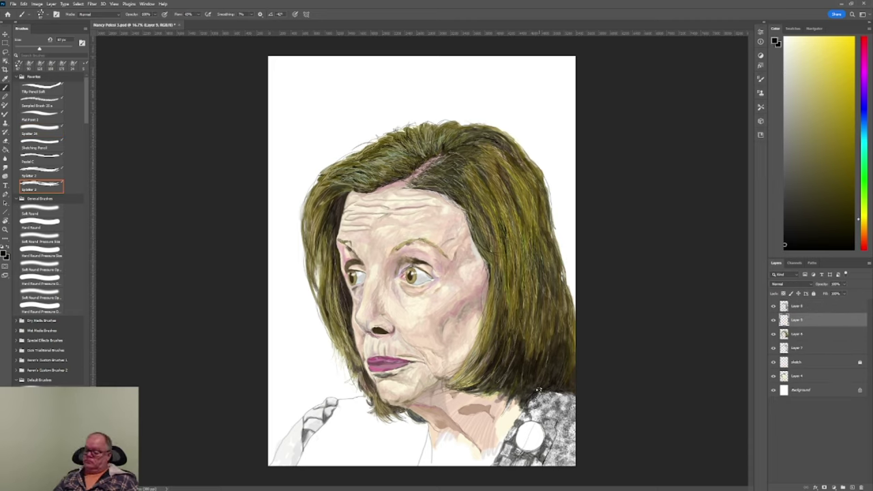
{"action": "mouse_move", "coordinate": [339, 403]}
{"action": "left_mouse_down"}
{"action": "mouse_move", "coordinate": [399, 426]}
{"action": "mouse_move", "coordinate": [338, 418]}
{"action": "mouse_move", "coordinate": [423, 437]}
{"action": "mouse_move", "coordinate": [419, 447]}
{"action": "left_mouse_up"}
{"action": "mouse_move", "coordinate": [321, 423]}
{"action": "left_mouse_down"}
{"action": "mouse_move", "coordinate": [277, 462]}
{"action": "mouse_move", "coordinate": [320, 410]}
{"action": "mouse_move", "coordinate": [354, 437]}
{"action": "mouse_move", "coordinate": [304, 466]}
{"action": "mouse_move", "coordinate": [362, 463]}
{"action": "left_mouse_up"}
{"action": "left_click_drag", "start_coordinate": [369, 426], "coordinate": [423, 463]}
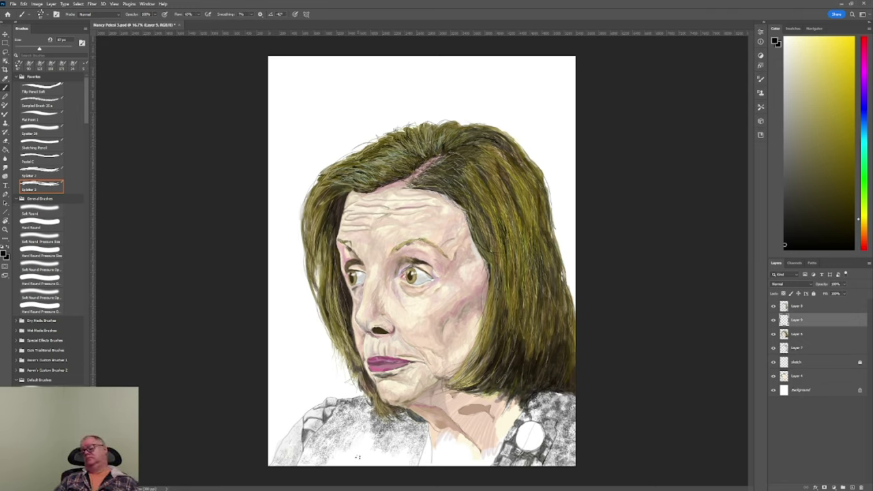
{"action": "key", "text": "comma"}
{"action": "key", "text": "comma"}
{"action": "key", "text": "comma"}
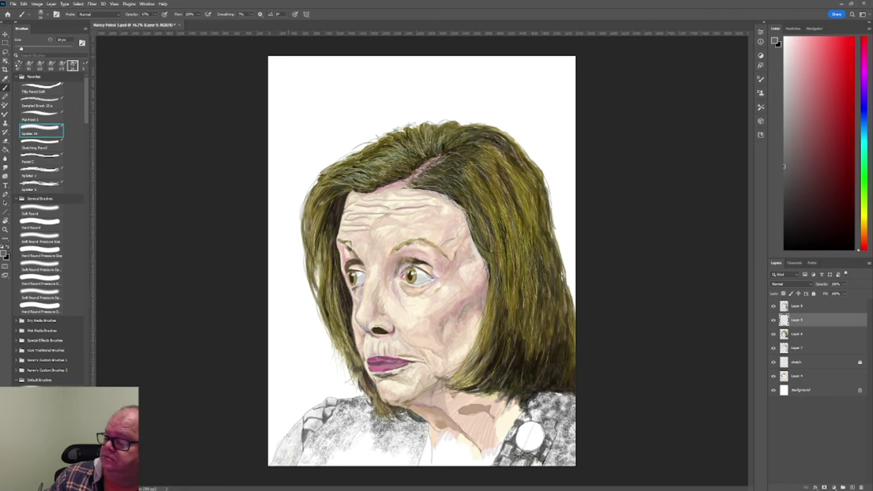
- Spatter dark texture across the lower jacket and near the brooch on the right shoulder
{"action": "left_click", "coordinate": [293, 432], "text": "alt"}
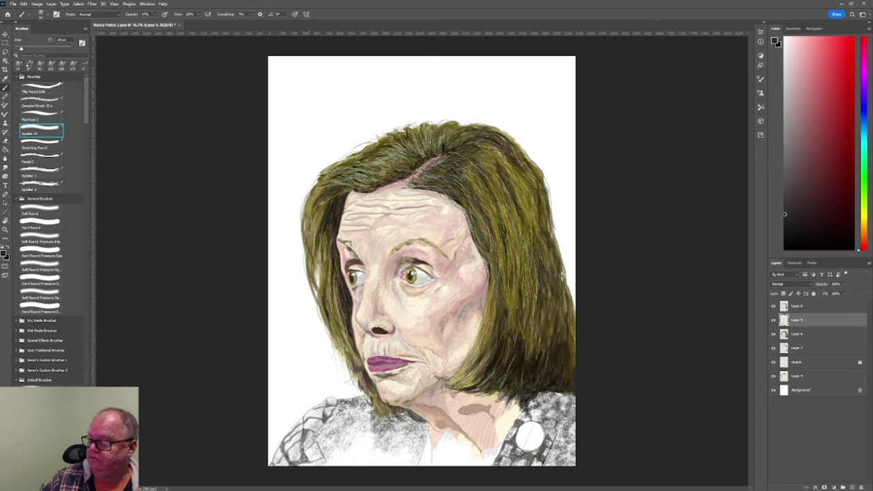
{"action": "left_click", "coordinate": [41, 224]}
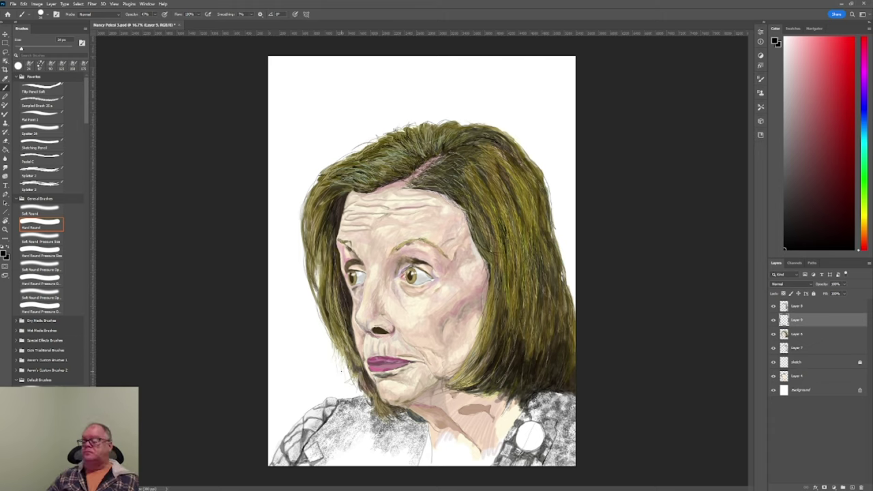
{"action": "key", "text": "x"}
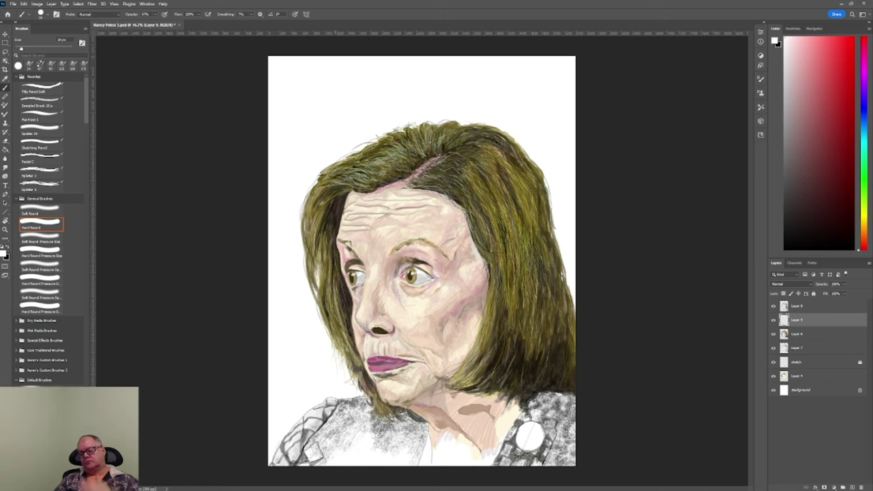
{"action": "left_click", "coordinate": [41, 175]}
{"action": "key", "text": "x"}
{"action": "mouse_move", "coordinate": [355, 417]}
{"action": "left_mouse_down"}
{"action": "mouse_move", "coordinate": [338, 430]}
{"action": "mouse_move", "coordinate": [378, 417]}
{"action": "mouse_move", "coordinate": [406, 437]}
{"action": "mouse_move", "coordinate": [424, 430]}
{"action": "mouse_move", "coordinate": [418, 464]}
{"action": "left_mouse_up"}
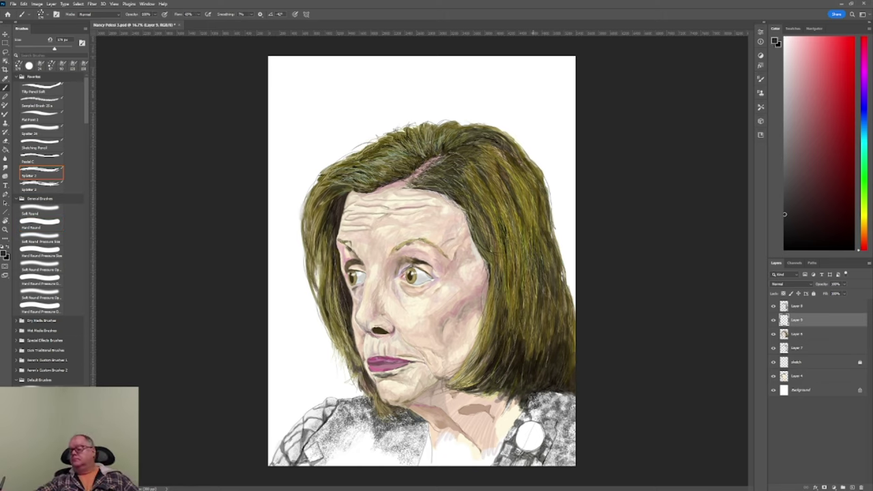
{"action": "left_click_drag", "start_coordinate": [532, 396], "coordinate": [570, 417]}
- On a new layer above Background, lasso the backdrop behind the head and fill it cyan
{"action": "key", "text": "ctrl+shift+alt+n"}
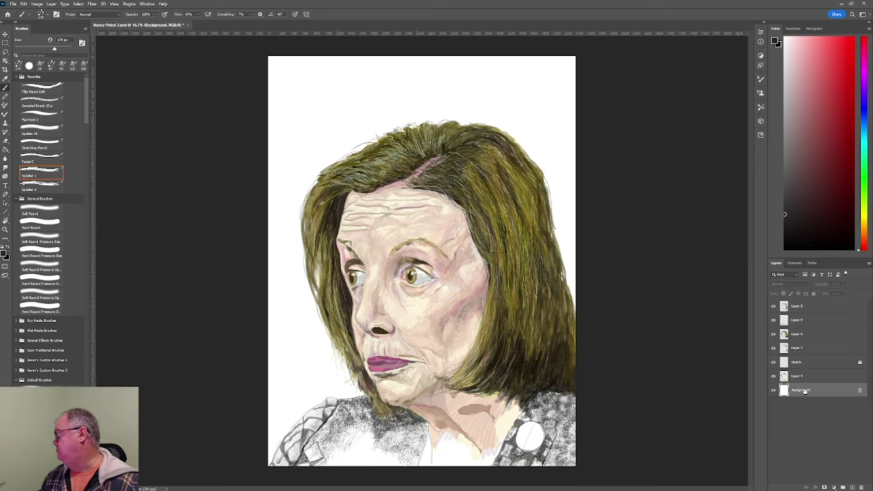
{"action": "key", "text": "l"}
{"action": "left_click_drag", "start_coordinate": [518, 58], "coordinate": [354, 401]}
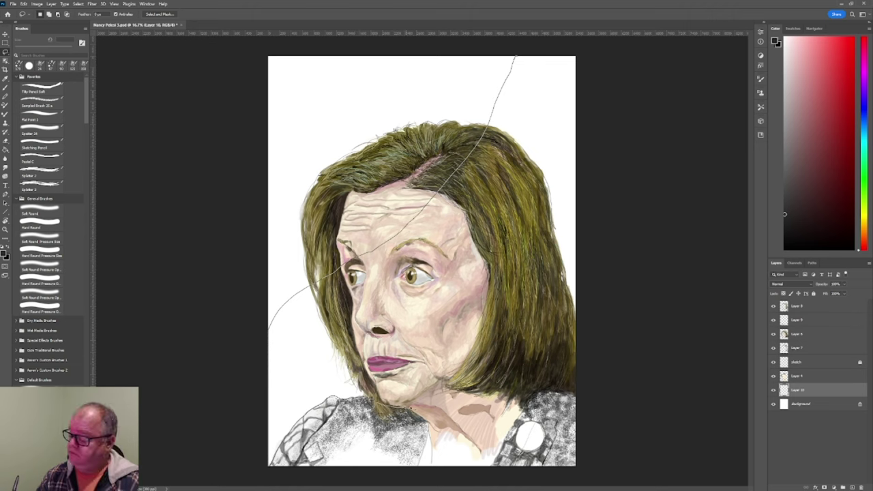
{"action": "left_click_drag", "start_coordinate": [268, 333], "coordinate": [520, 55]}
{"action": "key", "text": "g"}
{"action": "left_click", "coordinate": [566, 199]}
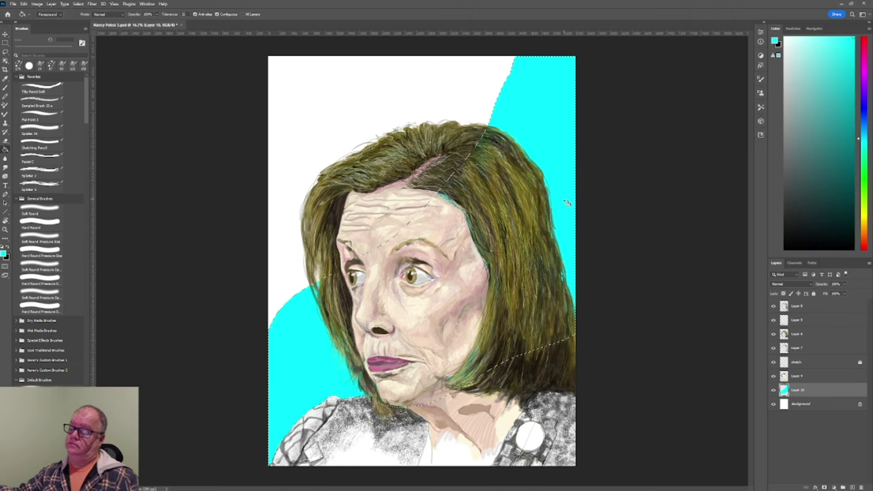
{"action": "key", "text": "ctrl+d"}
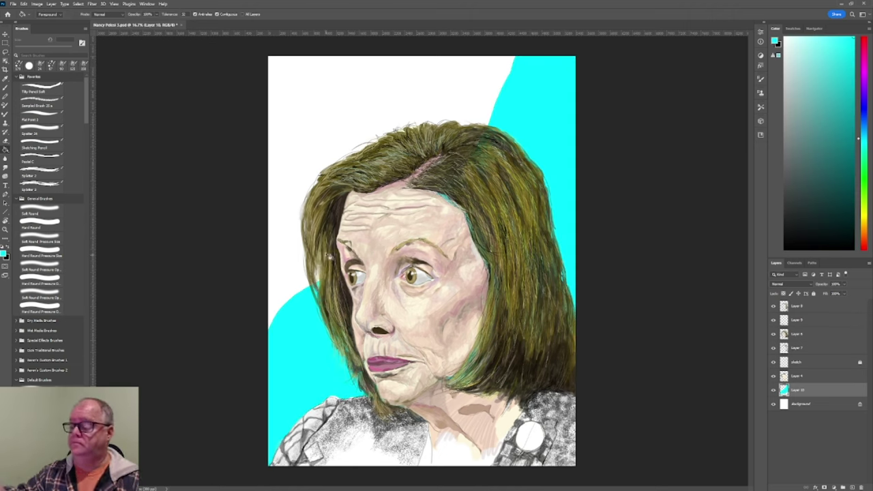
- Lasso the hair and face and erase the cyan overlapping them, including the strip under the chin
{"action": "key", "text": "l"}
{"action": "mouse_move", "coordinate": [547, 213]}
{"action": "left_mouse_down"}
{"action": "mouse_move", "coordinate": [326, 262]}
{"action": "mouse_move", "coordinate": [546, 213]}
{"action": "left_mouse_up"}
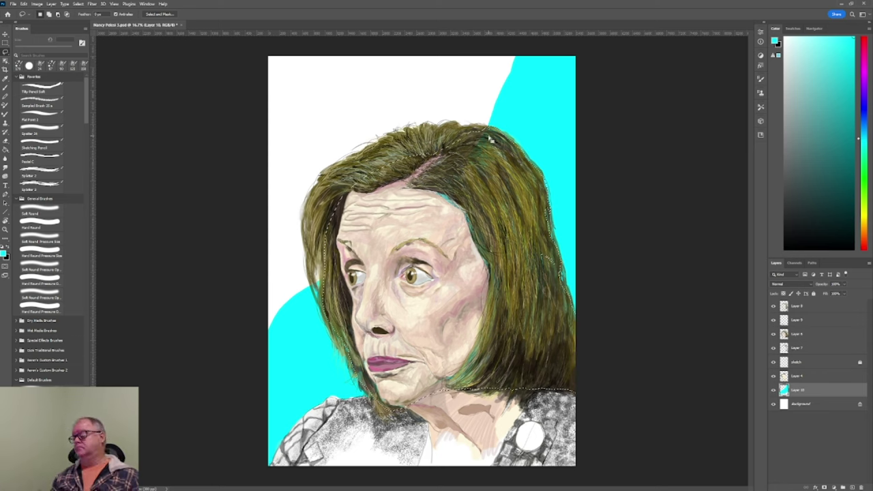
{"action": "left_click", "coordinate": [774, 306]}
{"action": "left_click", "coordinate": [774, 333]}
{"action": "left_click", "coordinate": [774, 348]}
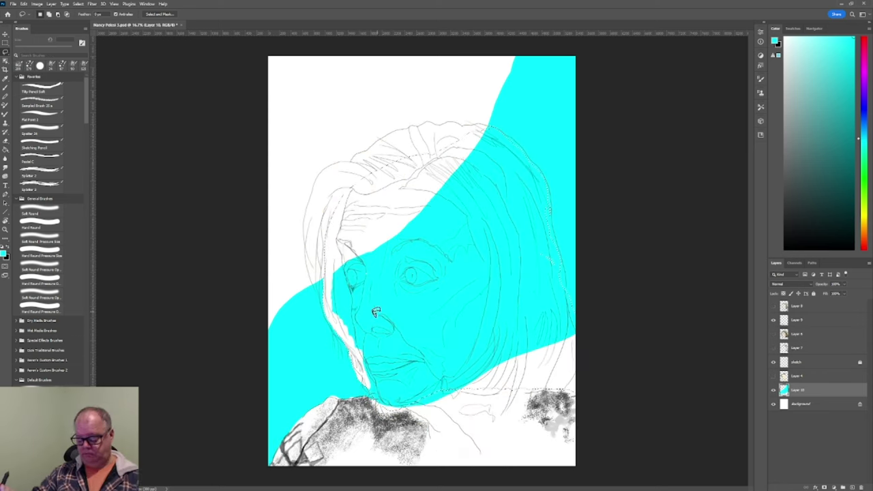
{"action": "mouse_move", "coordinate": [348, 336]}
{"action": "left_mouse_down"}
{"action": "mouse_move", "coordinate": [550, 364]}
{"action": "mouse_move", "coordinate": [391, 383]}
{"action": "mouse_move", "coordinate": [440, 172]}
{"action": "mouse_move", "coordinate": [354, 239]}
{"action": "mouse_move", "coordinate": [381, 259]}
{"action": "mouse_move", "coordinate": [435, 229]}
{"action": "mouse_move", "coordinate": [503, 140]}
{"action": "mouse_move", "coordinate": [536, 314]}
{"action": "mouse_move", "coordinate": [425, 363]}
{"action": "mouse_move", "coordinate": [410, 276]}
{"action": "mouse_move", "coordinate": [372, 328]}
{"action": "left_mouse_up"}
{"action": "mouse_move", "coordinate": [518, 311]}
{"action": "left_mouse_down"}
{"action": "mouse_move", "coordinate": [503, 335]}
{"action": "mouse_move", "coordinate": [495, 275]}
{"action": "mouse_move", "coordinate": [513, 236]}
{"action": "mouse_move", "coordinate": [462, 264]}
{"action": "mouse_move", "coordinate": [430, 300]}
{"action": "mouse_move", "coordinate": [488, 206]}
{"action": "left_mouse_up"}
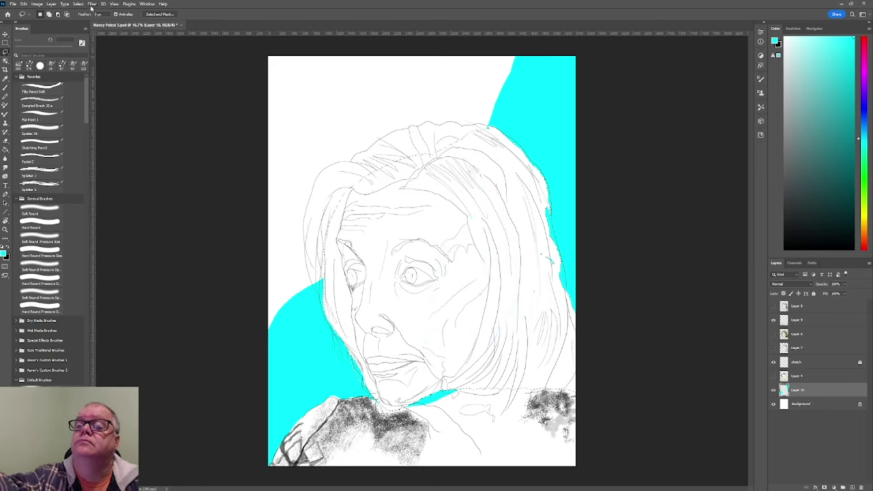
{"action": "key", "text": "ctrl+shift+i"}
{"action": "key", "text": "Delete"}
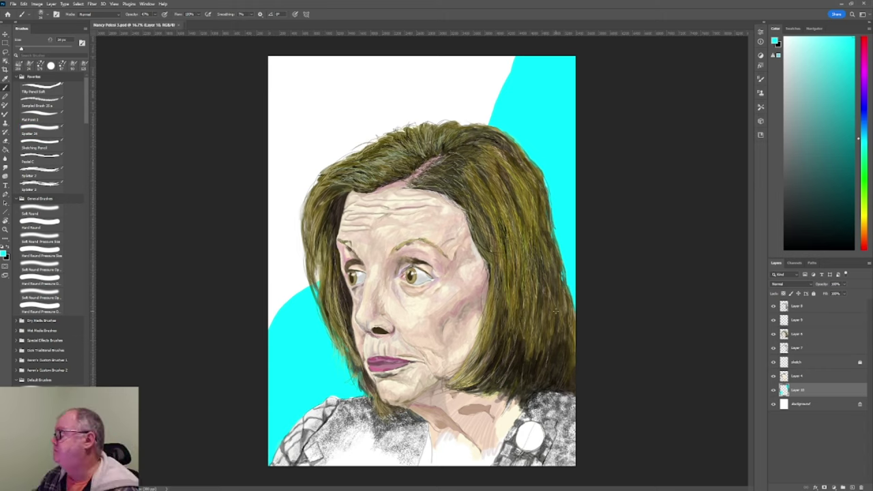
{"action": "left_click", "coordinate": [791, 359]}
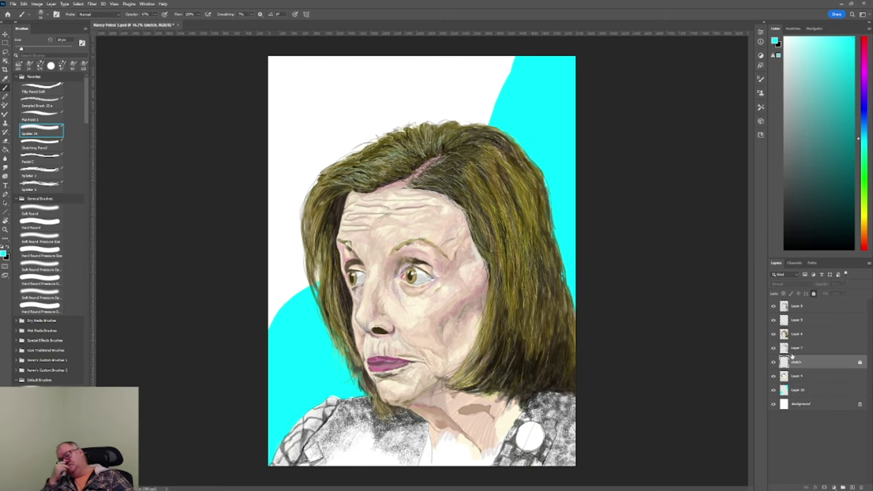
- On a new layer, lasso the white upper-left backdrop and fill it with cyan
{"action": "left_click", "coordinate": [795, 389]}
{"action": "key", "text": "ctrl+shift+alt+n"}
{"action": "key", "text": "l"}
{"action": "left_click_drag", "start_coordinate": [516, 57], "coordinate": [309, 222]}
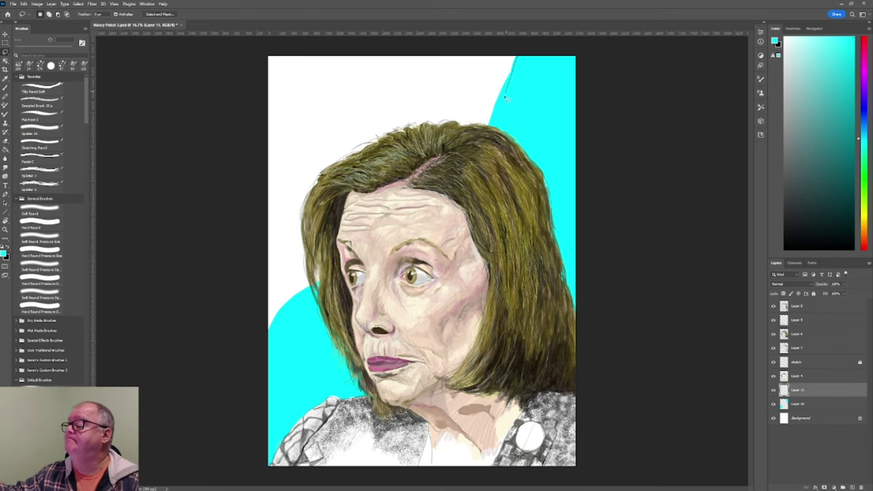
{"action": "left_click_drag", "start_coordinate": [318, 280], "coordinate": [268, 327]}
{"action": "key", "text": "g"}
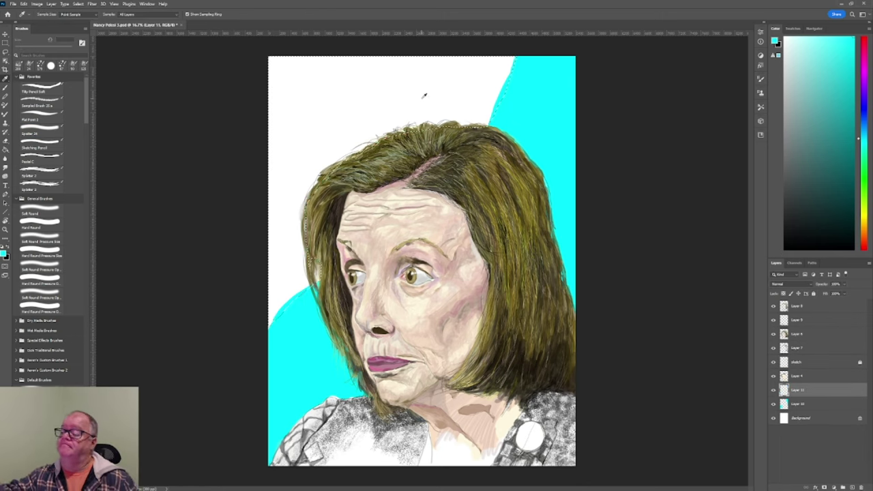
{"action": "left_click", "coordinate": [439, 87]}
{"action": "key", "text": "ctrl+d"}
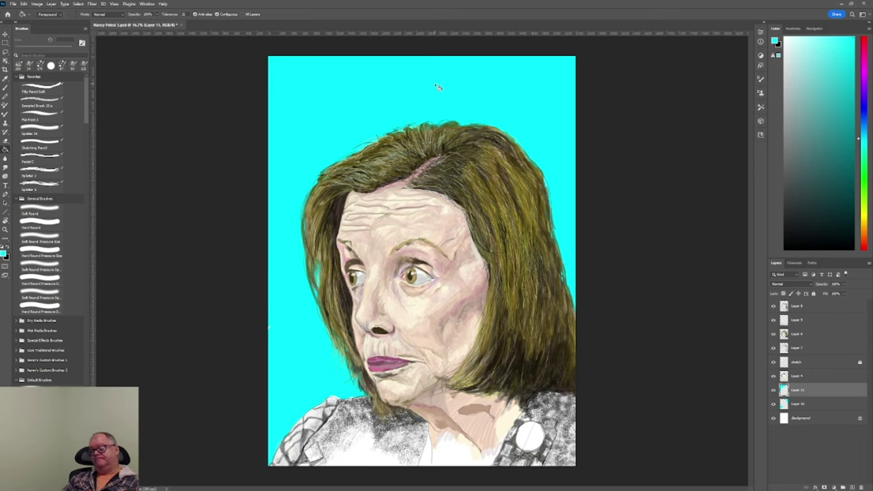
- Toggle the hair and jacket-texture layers' visibility to check the cyan backdrop, then select Layer 6
{"action": "left_click", "coordinate": [859, 366]}
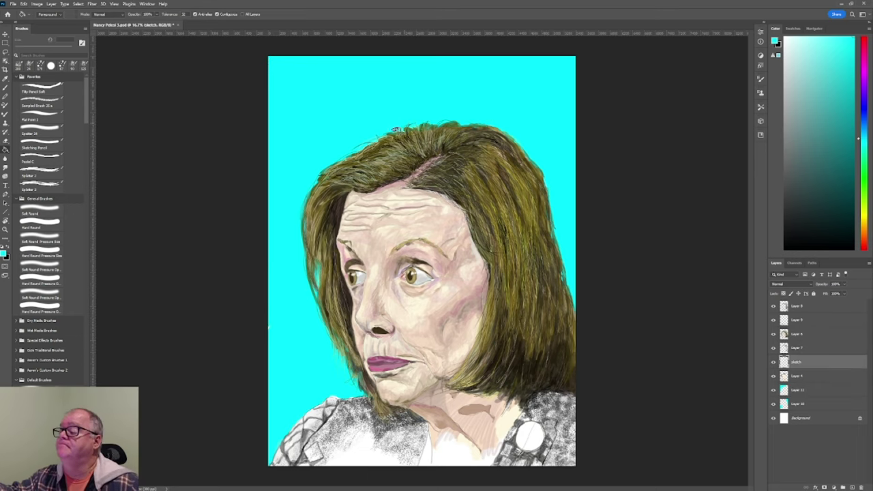
{"action": "key", "text": "alt+bracketleft"}
{"action": "key", "text": "alt+bracketleft"}
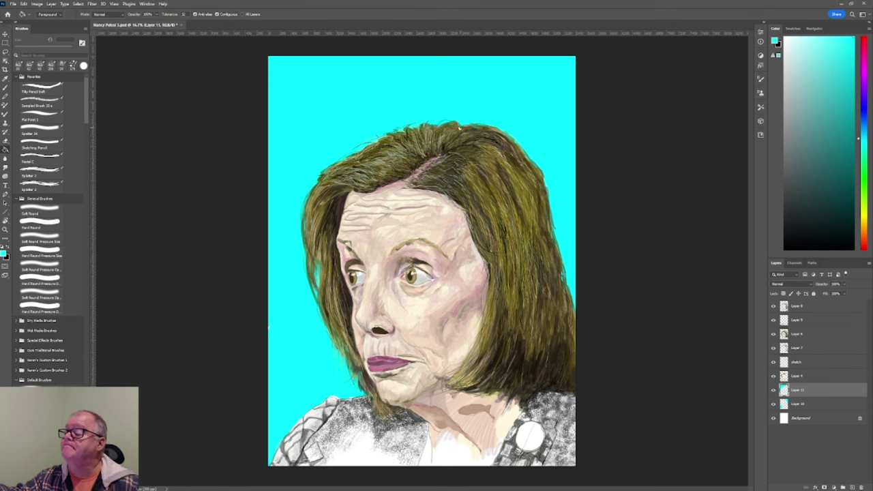
{"action": "left_click", "coordinate": [773, 320]}
{"action": "left_click", "coordinate": [774, 321]}
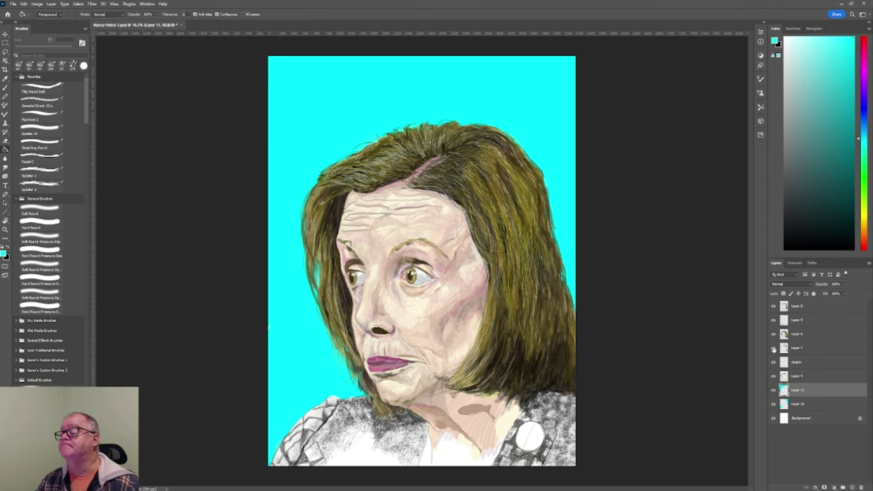
{"action": "left_click", "coordinate": [774, 333]}
{"action": "left_click", "coordinate": [774, 333]}
{"action": "left_click", "coordinate": [773, 320]}
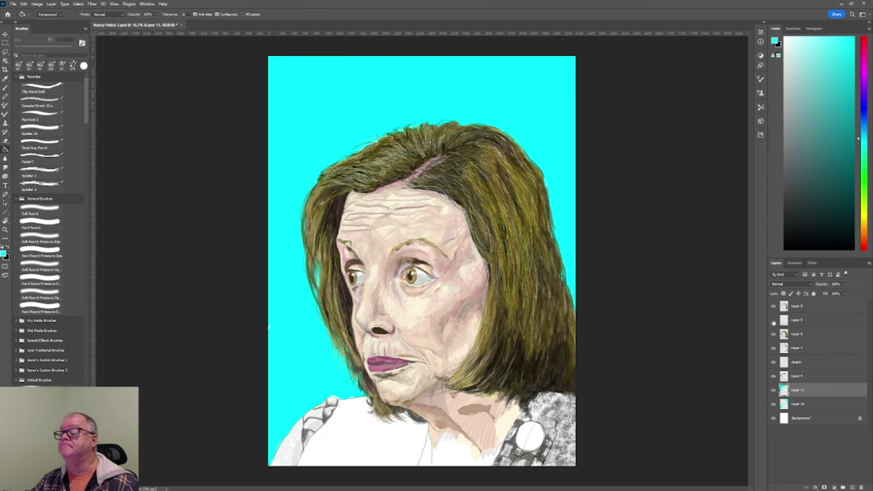
{"action": "left_click", "coordinate": [773, 334]}
{"action": "left_click", "coordinate": [798, 333]}
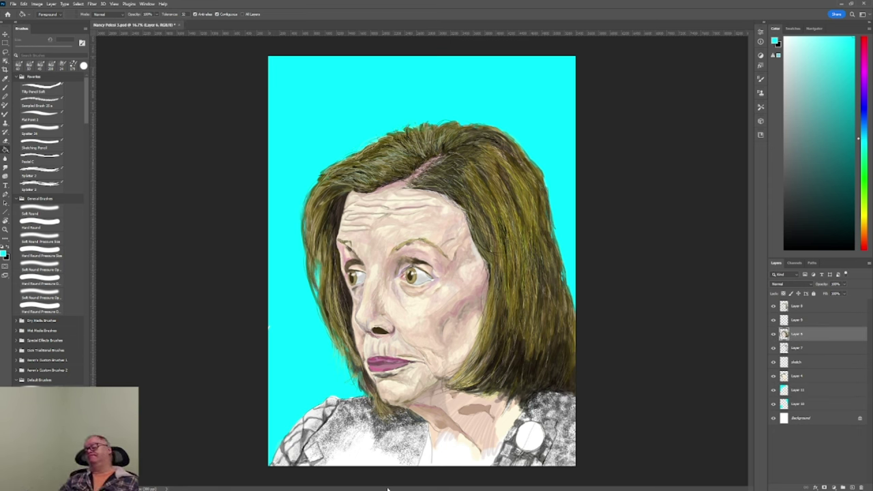
{"action": "left_click", "coordinate": [40, 131]}
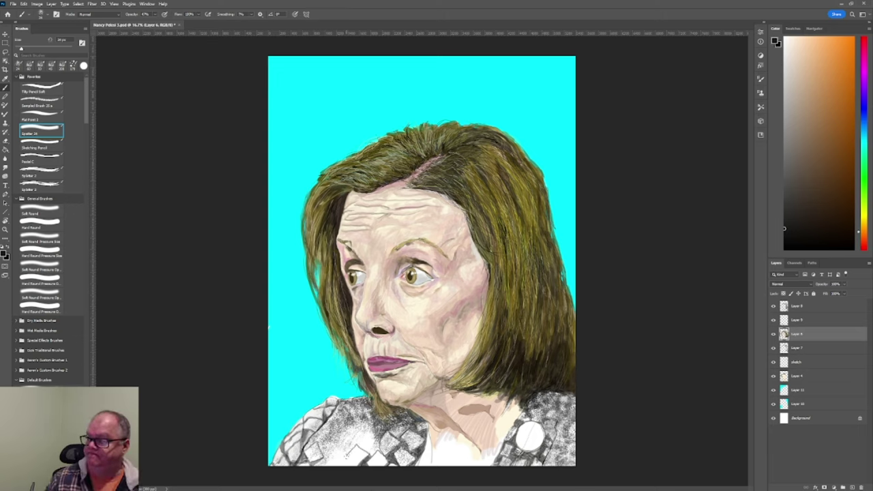
- Touch white into a jacket diamond and fill the white lower neck with light cream
{"action": "mouse_move", "coordinate": [347, 456]}
{"action": "left_mouse_down"}
{"action": "mouse_move", "coordinate": [355, 457]}
{"action": "mouse_move", "coordinate": [339, 469]}
{"action": "left_mouse_up"}
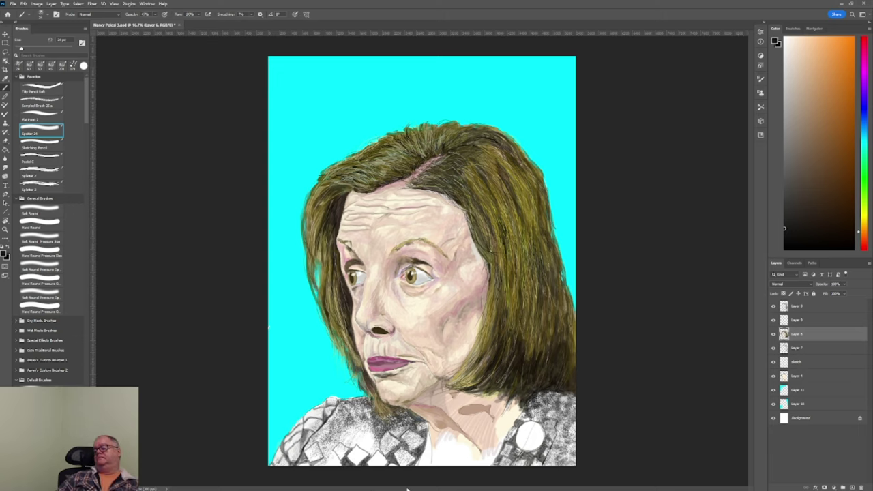
{"action": "left_click", "coordinate": [450, 454], "text": "alt"}
{"action": "key", "text": "l"}
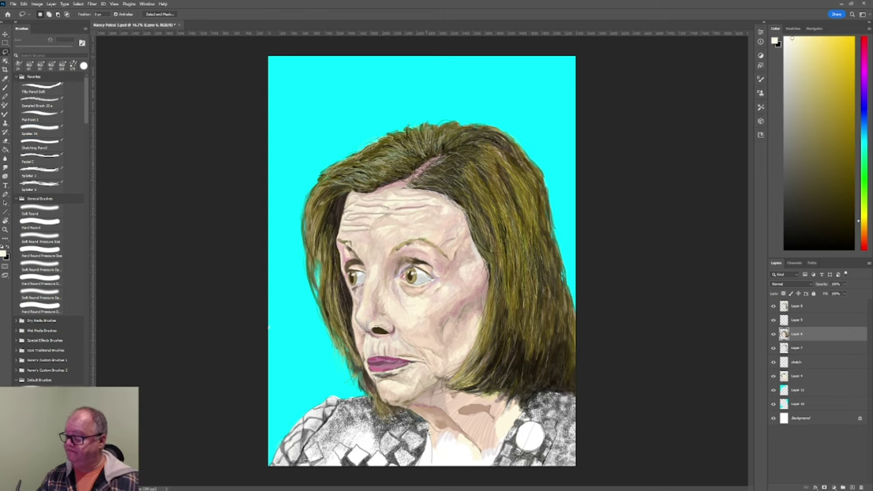
{"action": "key", "text": "g"}
{"action": "left_click", "coordinate": [460, 444]}
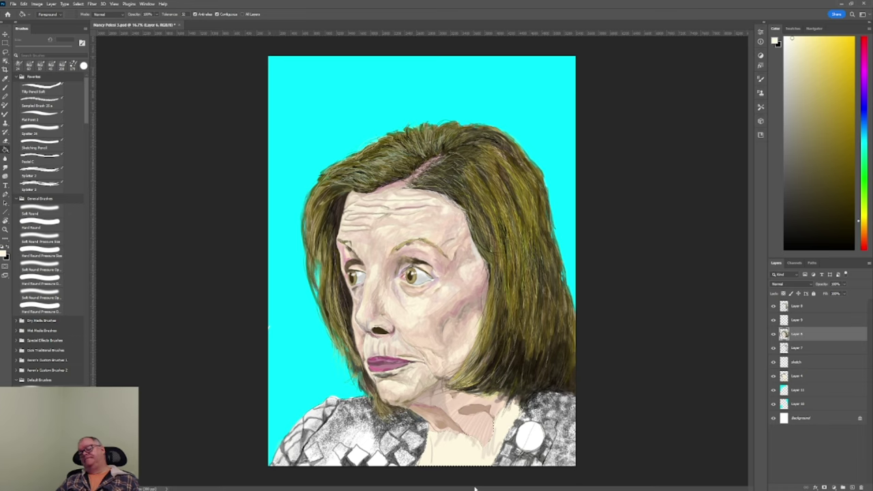
- Brush faint sampled peach strokes over the lower neckline with a brush of about 40 px
{"action": "key", "text": "i"}
{"action": "left_click", "coordinate": [443, 420]}
{"action": "key", "text": "b"}
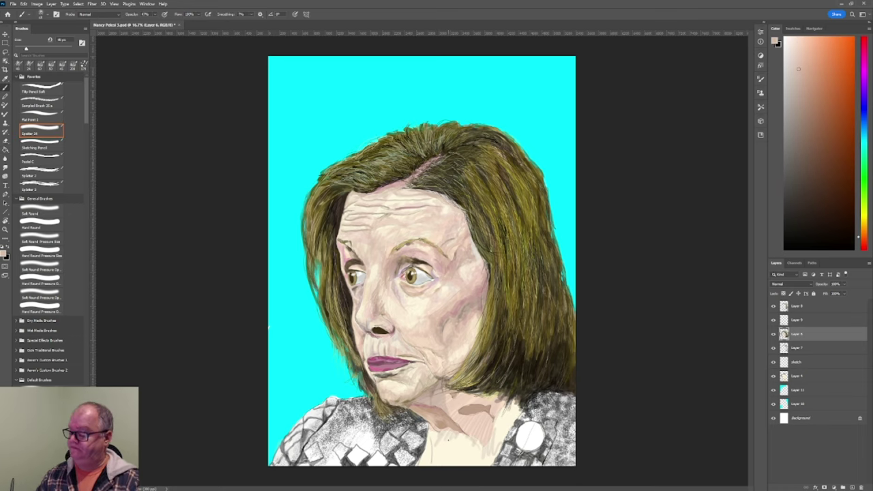
{"action": "key", "text": "bracketright"}
{"action": "key", "text": "bracketright"}
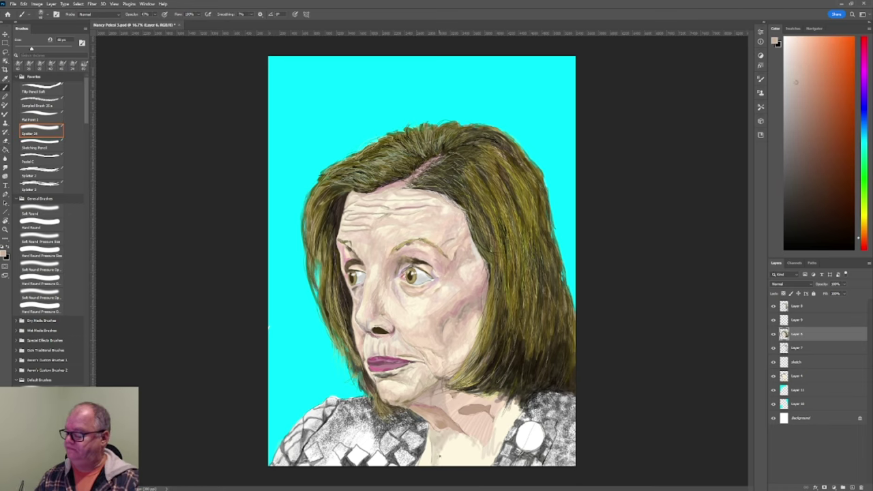
{"action": "left_click_drag", "start_coordinate": [517, 416], "coordinate": [423, 464]}
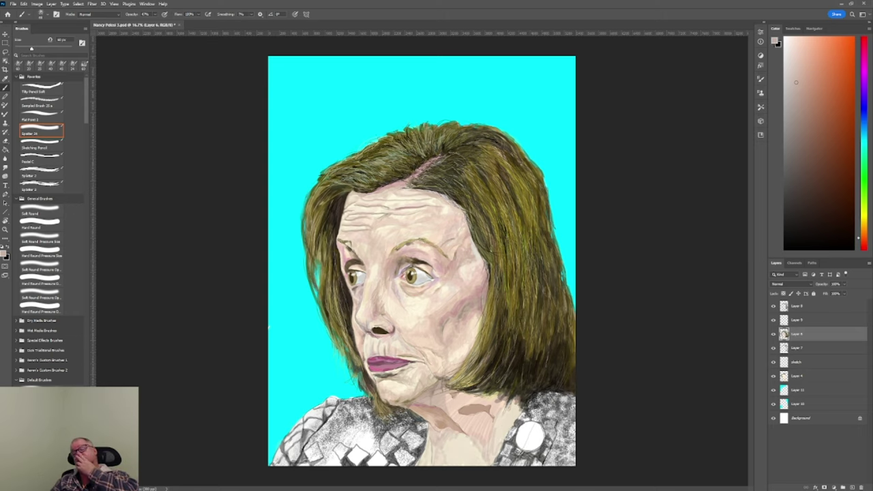
{"action": "left_click", "coordinate": [41, 147]}
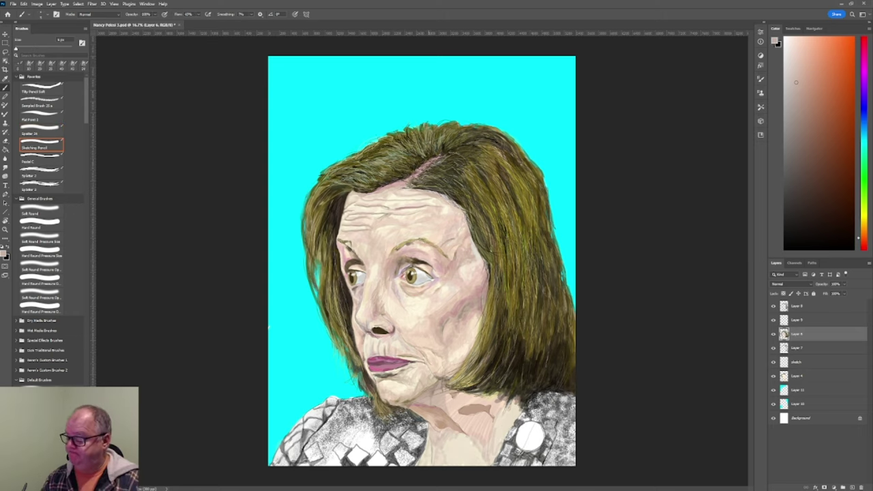
{"action": "left_click", "coordinate": [41, 227]}
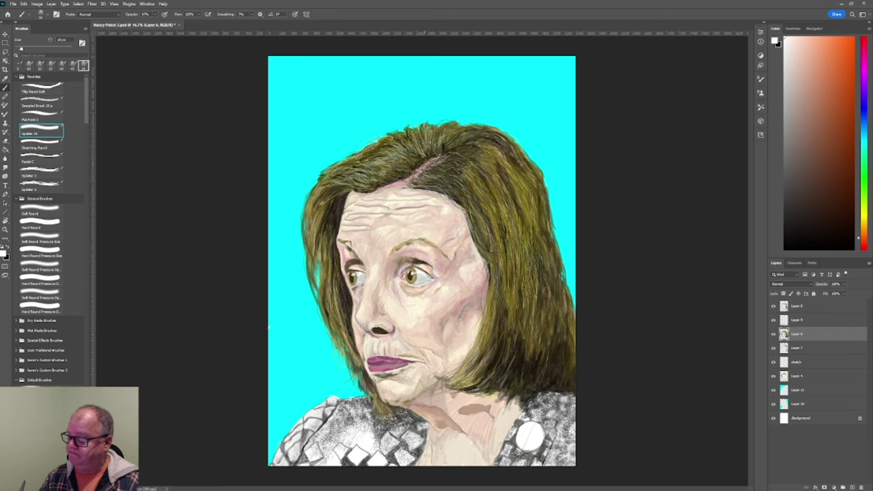
- Add a new empty layer at the top of the stack and enlarge a spatter brush
{"action": "left_click", "coordinate": [797, 306]}
{"action": "key", "text": "ctrl+shift+alt+n"}
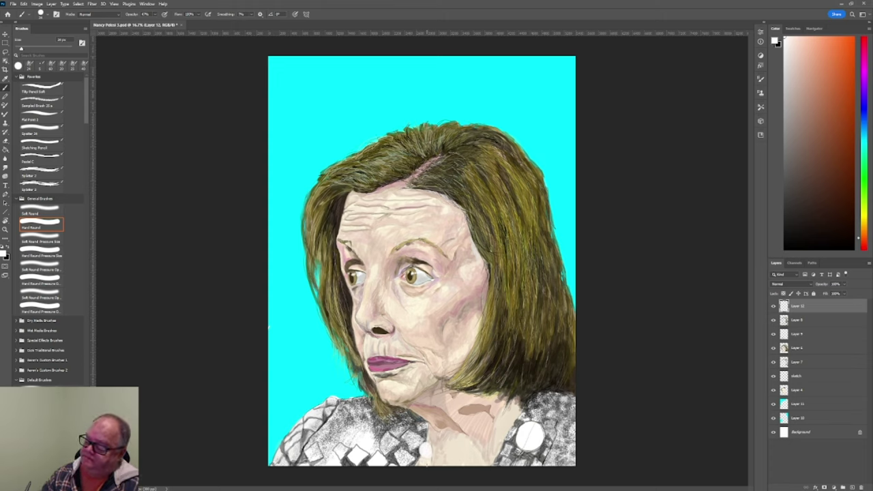
{"action": "left_click", "coordinate": [41, 146]}
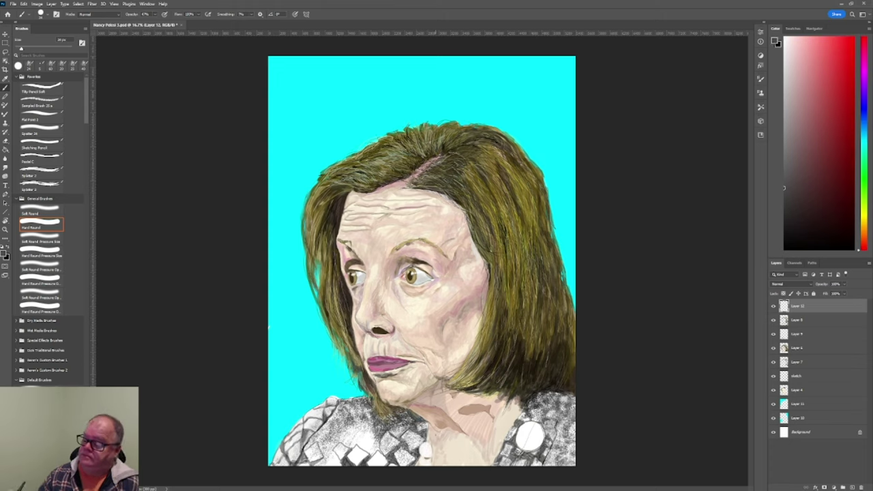
{"action": "left_click", "coordinate": [41, 132]}
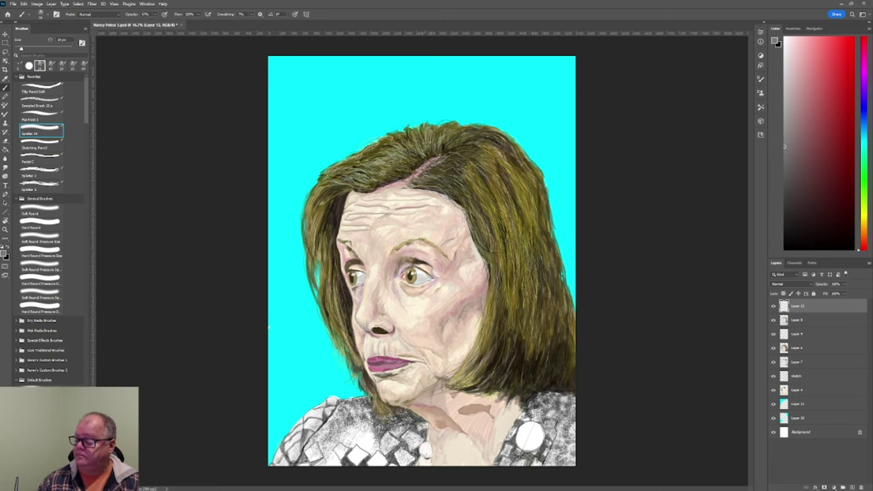
{"action": "key", "text": "bracketright"}
{"action": "key", "text": "bracketright"}
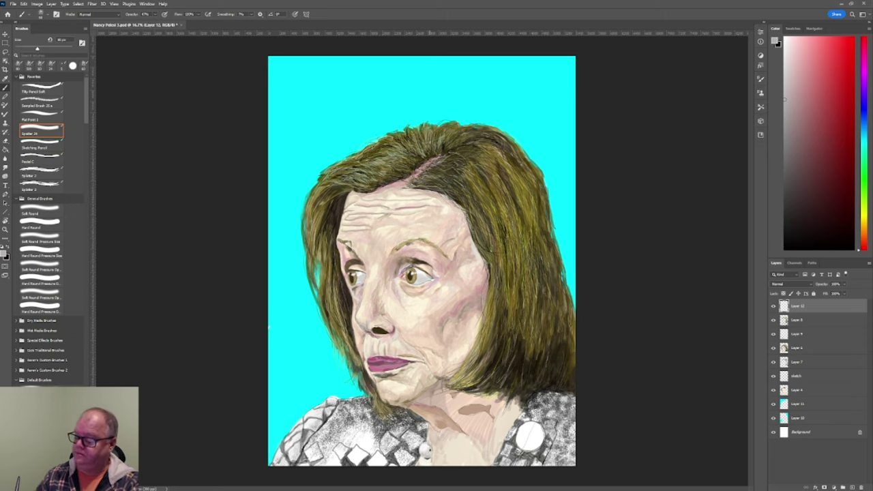
{"action": "key", "text": "bracketright"}
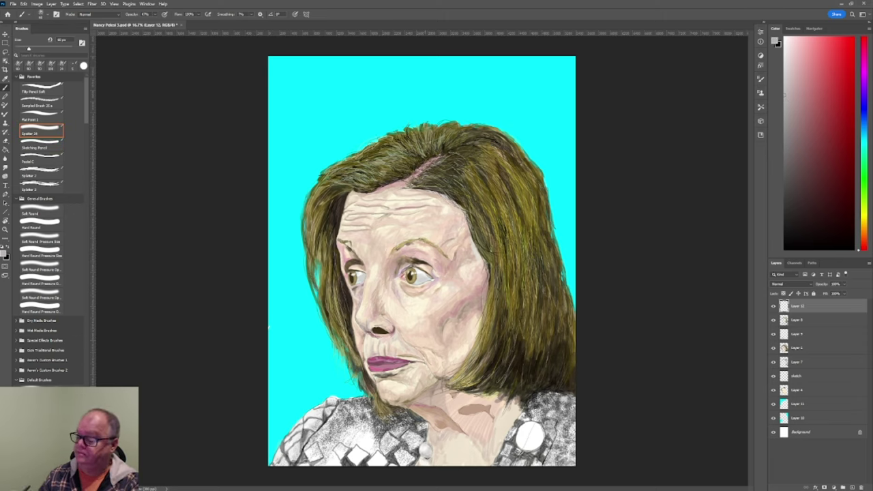
- Try painting colours: dark olive-brown, black and white, light beige, near-black and the background cyan
{"action": "left_click", "coordinate": [519, 341], "text": "alt"}
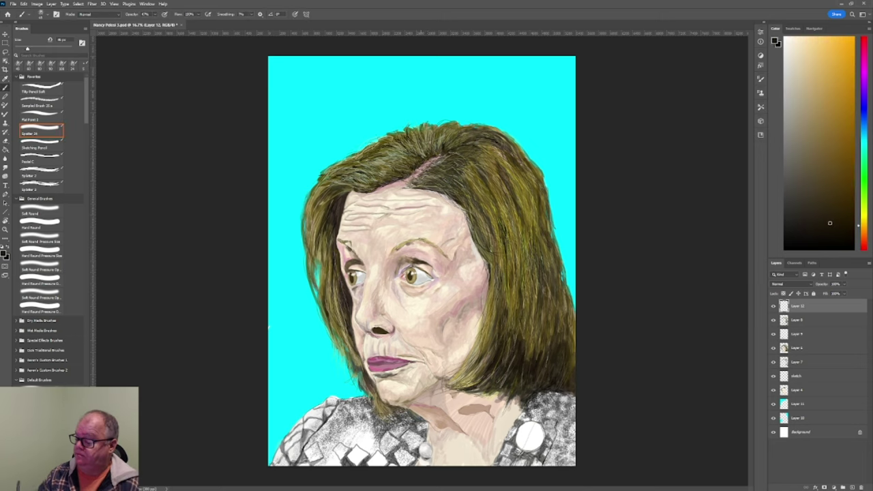
{"action": "key", "text": "d"}
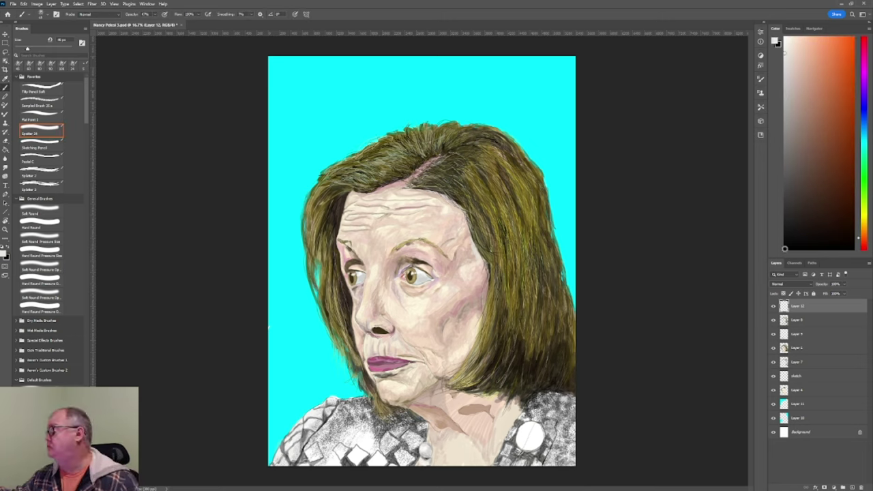
{"action": "key", "text": "x"}
{"action": "key", "text": "period"}
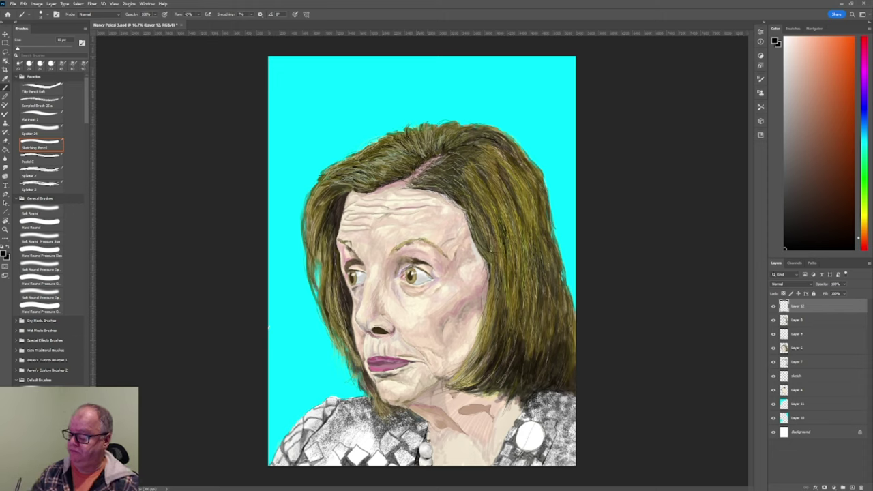
{"action": "key", "text": "x"}
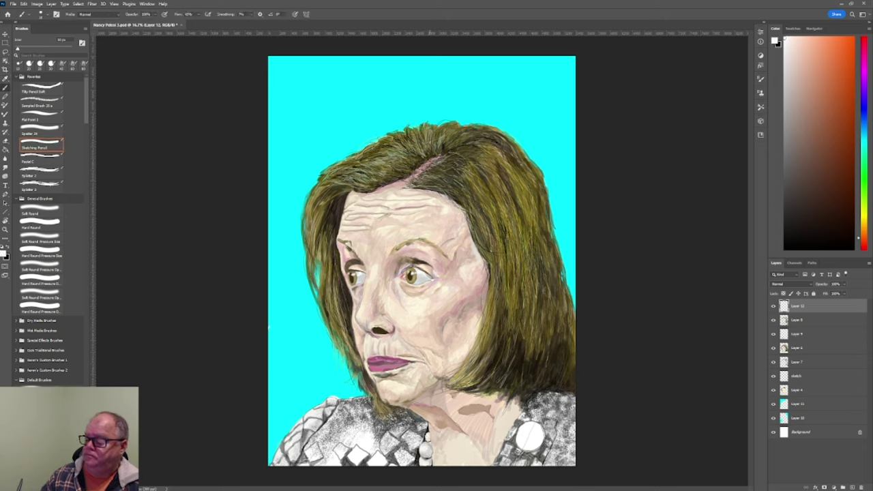
{"action": "left_click", "coordinate": [444, 452], "text": "alt"}
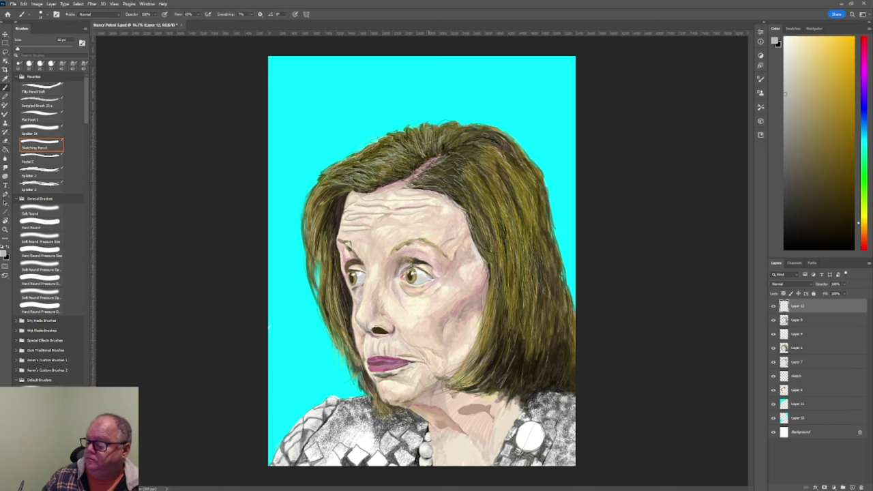
{"action": "left_click", "coordinate": [436, 461], "text": "alt"}
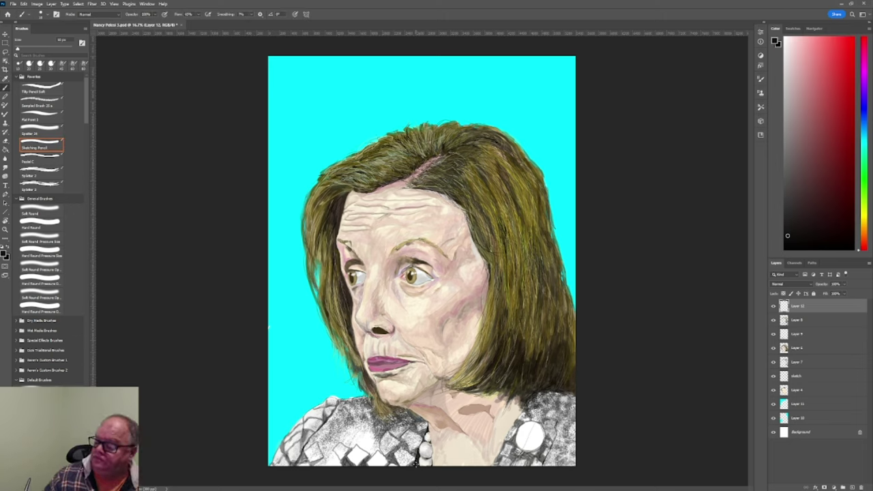
{"action": "left_click", "coordinate": [801, 406]}
{"action": "key", "text": "comma"}
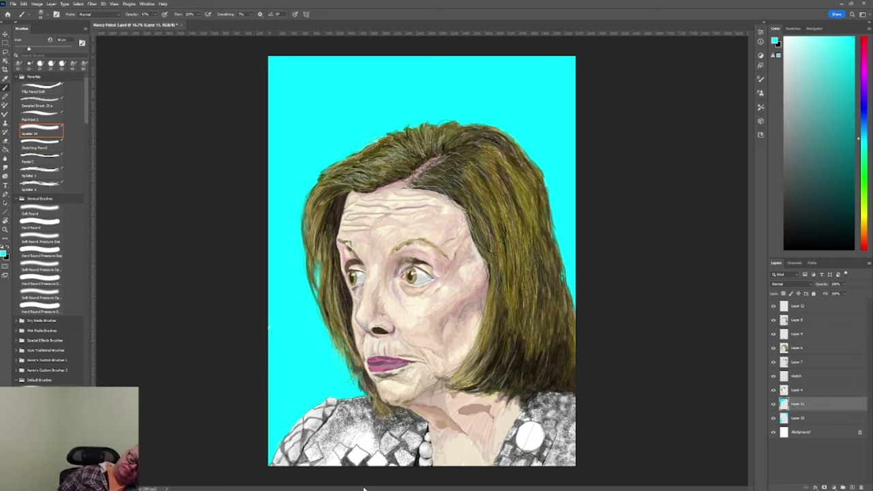
- Outline the neck area and fill it with a sampled warm beige skin tone
{"action": "left_click", "coordinate": [463, 416], "text": "alt"}
{"action": "key", "text": "l"}
{"action": "left_click_drag", "start_coordinate": [505, 404], "coordinate": [432, 461]}
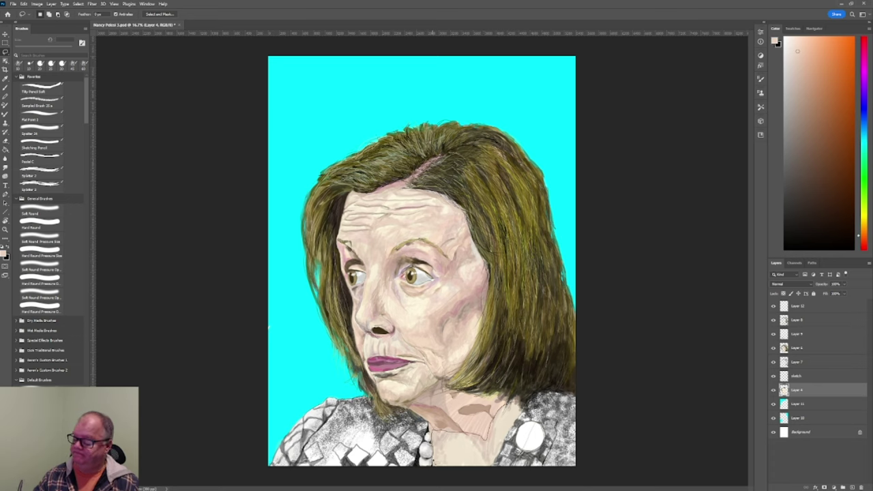
{"action": "key", "text": "i"}
{"action": "left_click", "coordinate": [474, 448], "text": "ctrl"}
{"action": "left_click", "coordinate": [473, 449], "text": "ctrl"}
{"action": "left_click", "coordinate": [474, 449]}
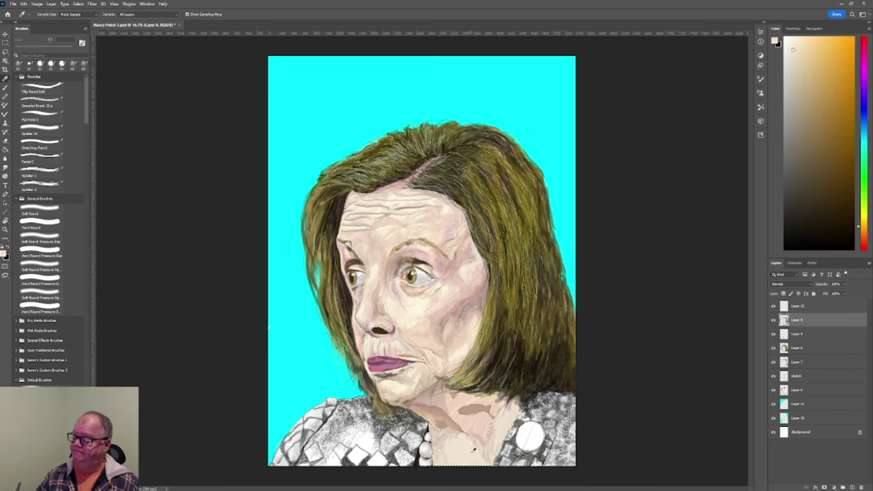
{"action": "key", "text": "g"}
{"action": "left_click", "coordinate": [508, 410]}
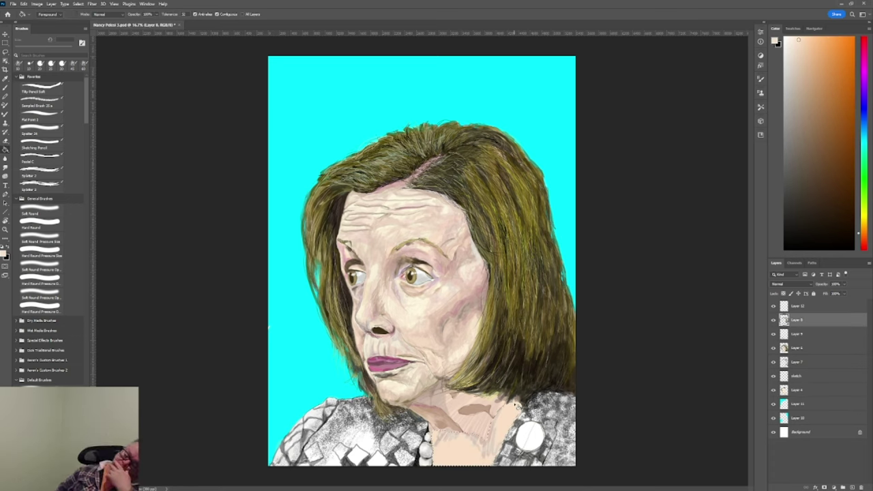
- Shade the left side of the white brooch with dark and light greys using a fine brush
{"action": "key", "text": "b"}
{"action": "left_click", "coordinate": [784, 244]}
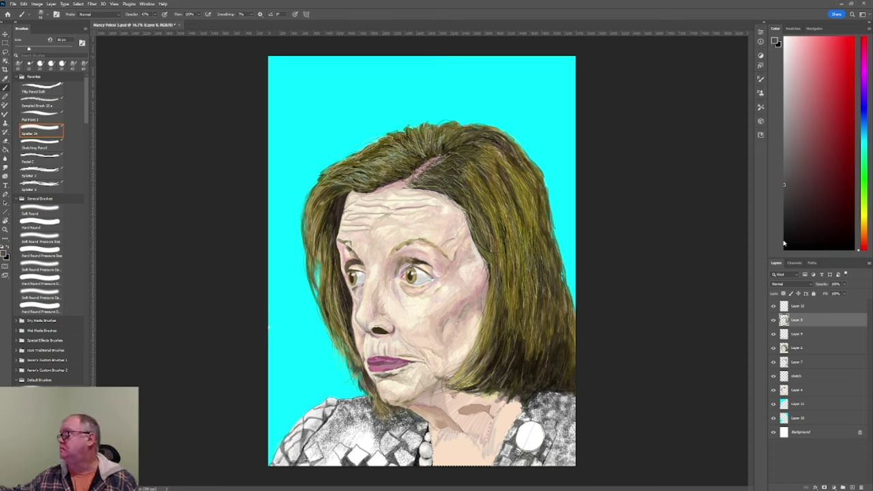
{"action": "left_click", "coordinate": [784, 242]}
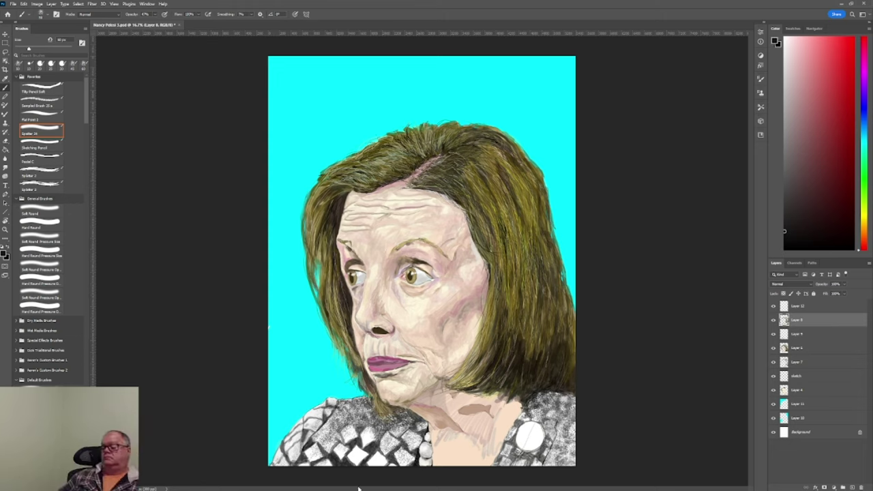
{"action": "left_click", "coordinate": [358, 450], "text": "alt"}
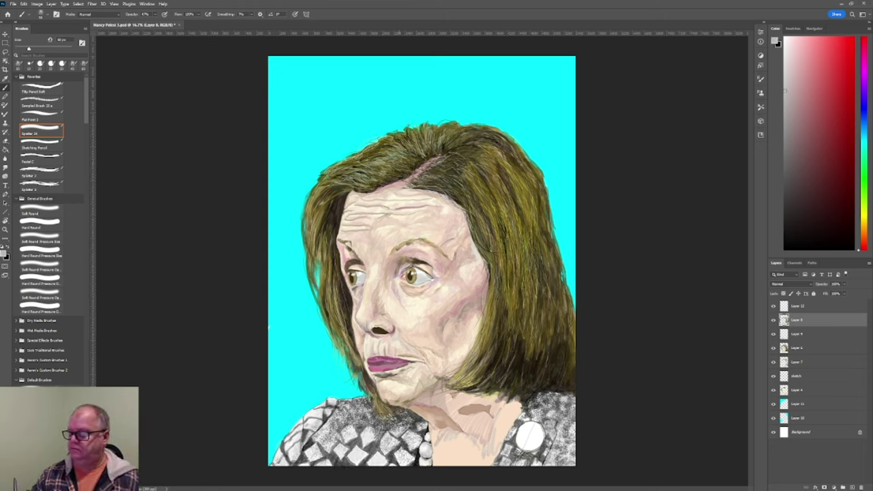
{"action": "left_click", "coordinate": [335, 437], "text": "alt"}
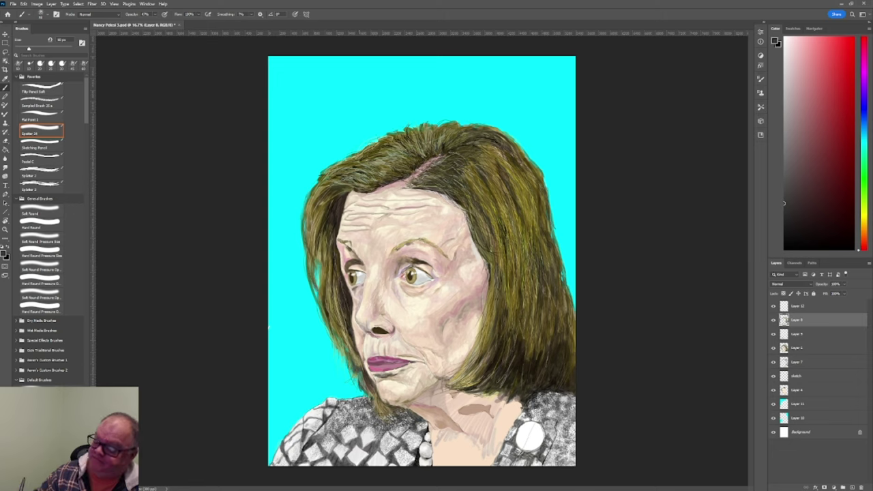
{"action": "left_click_drag", "start_coordinate": [532, 423], "coordinate": [523, 447]}
{"action": "left_click", "coordinate": [532, 434], "text": "alt"}
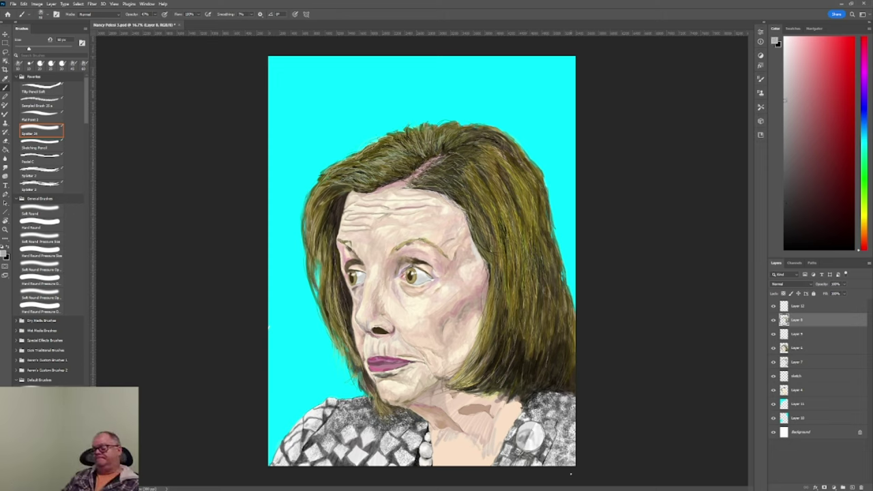
- Merge the cyan Layer 11 down into Layer 10 and return to Layer 12
{"action": "left_click", "coordinate": [797, 404]}
{"action": "left_click", "coordinate": [51, 4]}
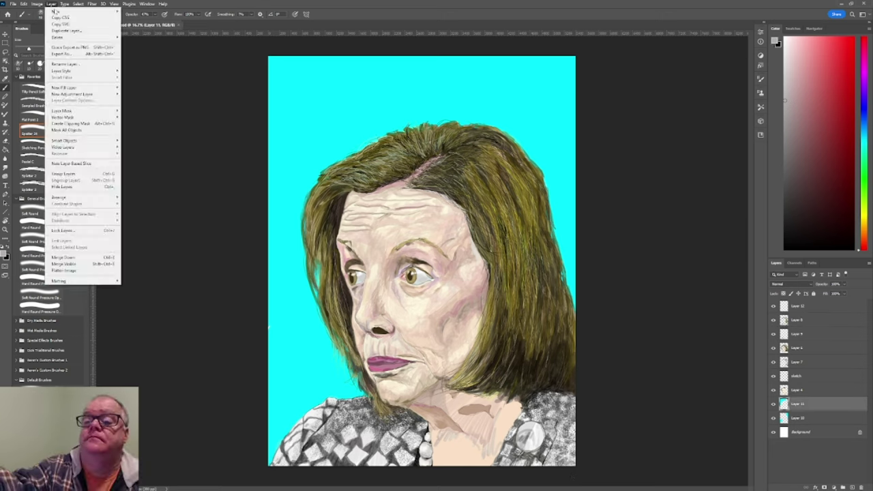
{"action": "left_click", "coordinate": [68, 254]}
{"action": "left_click", "coordinate": [797, 306]}
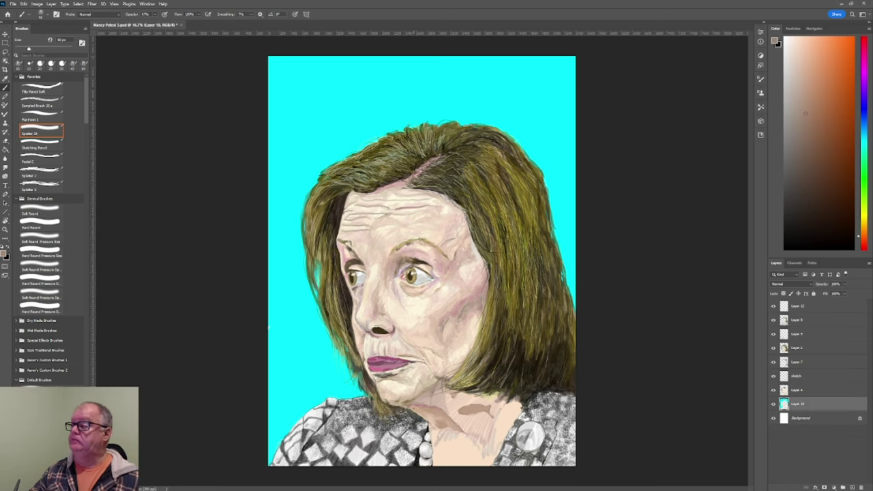
- Add faint greyish-beige shading to the neck and ready a dark Sketching Pencil for pearl outlines
{"action": "left_click", "coordinate": [429, 408], "text": "alt"}
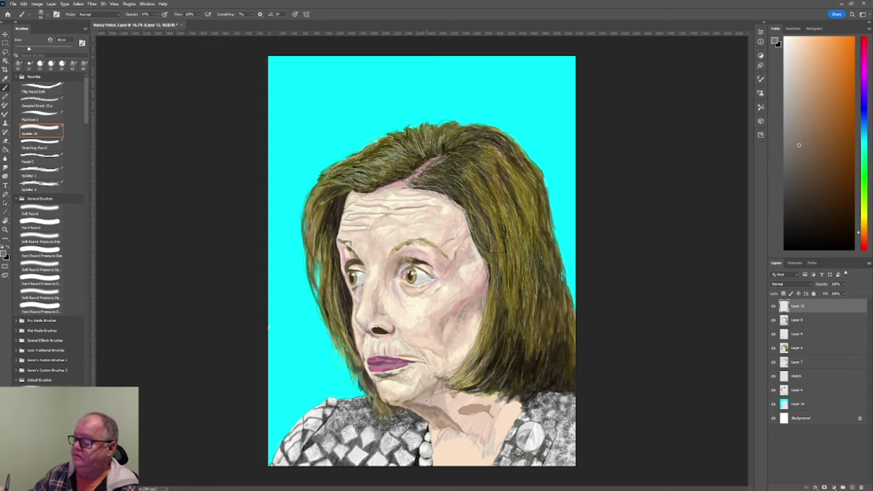
{"action": "left_click", "coordinate": [437, 424], "text": "alt"}
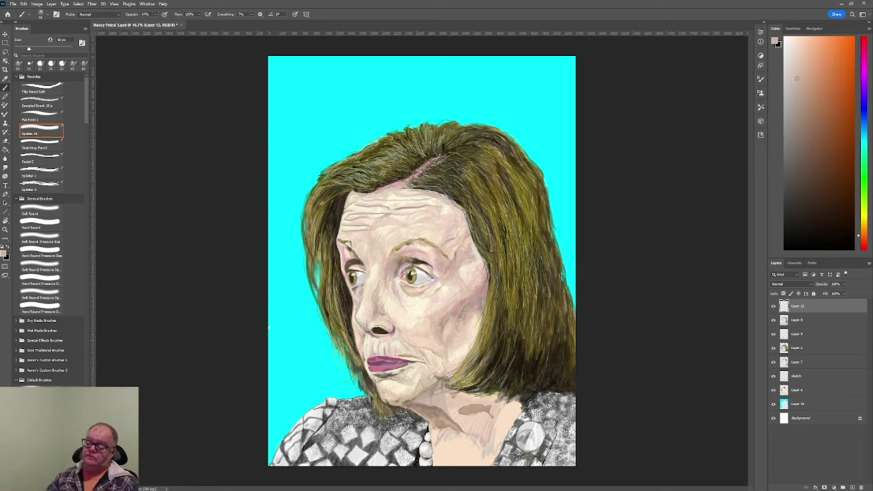
{"action": "left_click", "coordinate": [495, 415], "text": "alt"}
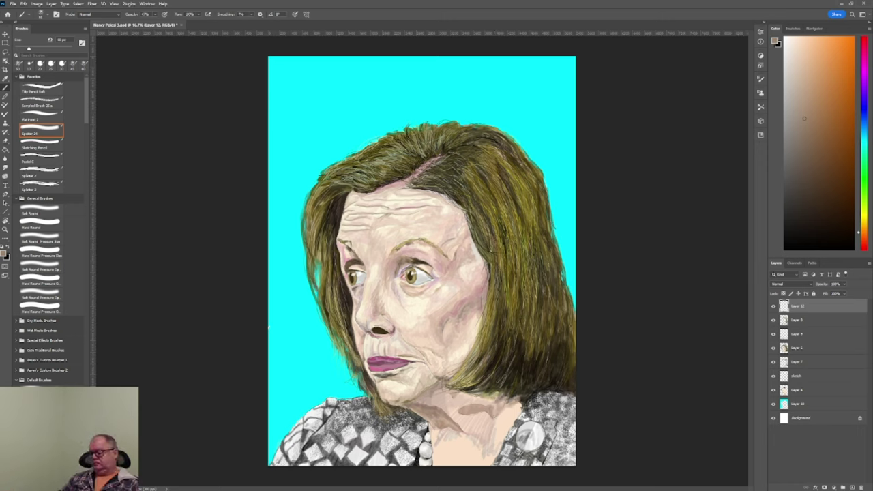
{"action": "left_click", "coordinate": [464, 410], "text": "alt"}
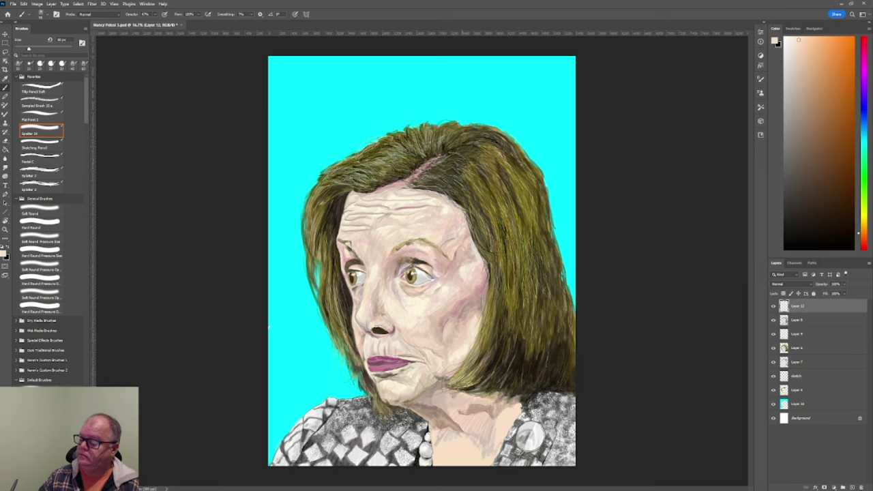
{"action": "left_click", "coordinate": [268, 328], "text": "alt"}
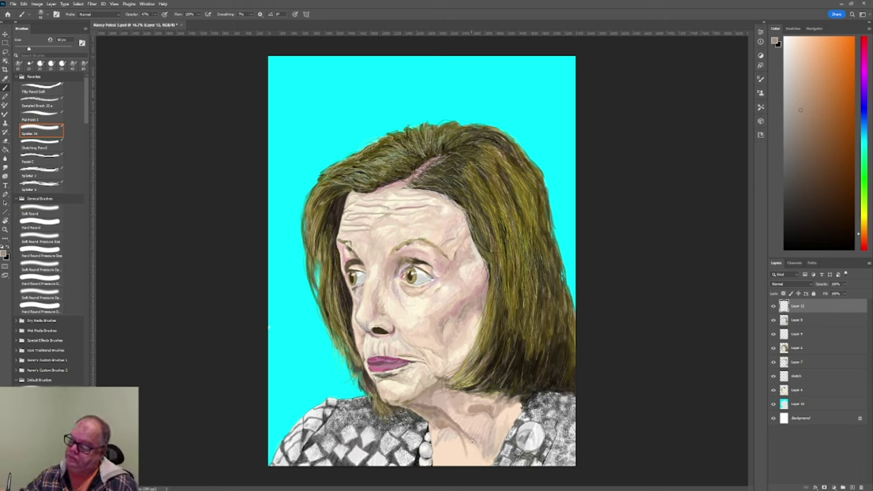
{"action": "left_click_drag", "start_coordinate": [438, 440], "coordinate": [452, 445]}
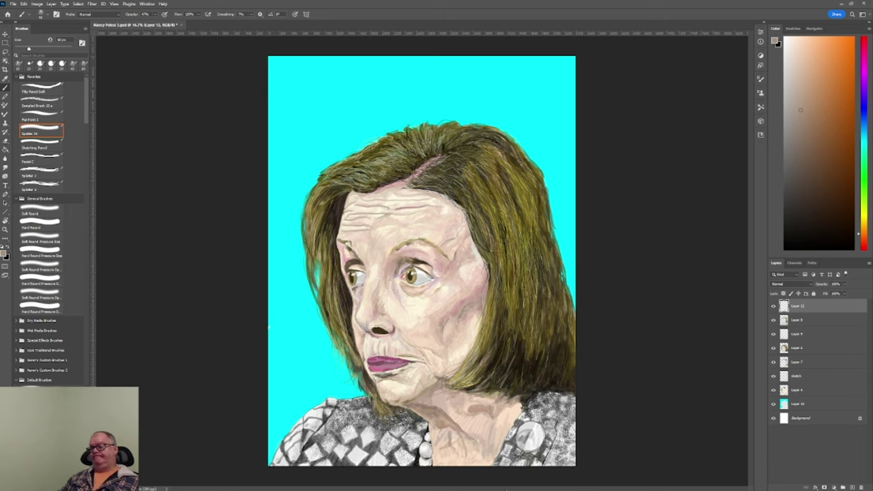
{"action": "left_click", "coordinate": [784, 177]}
{"action": "left_click", "coordinate": [41, 147]}
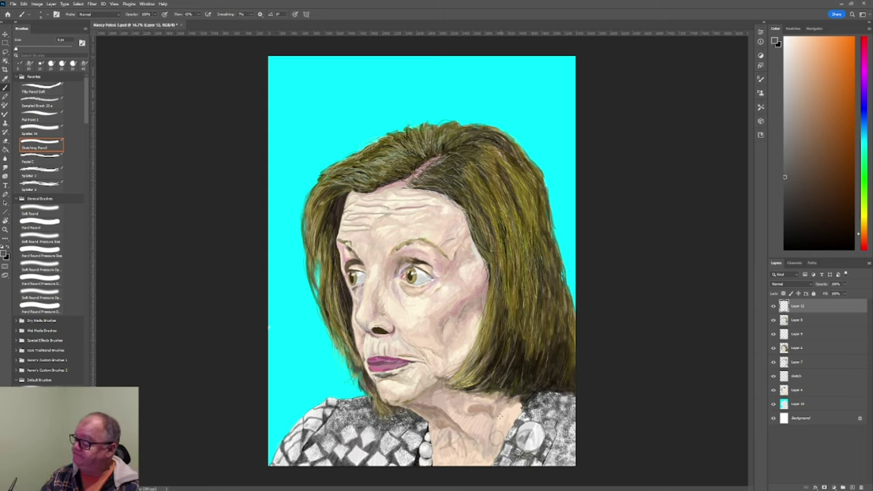
{"action": "key", "text": "x"}
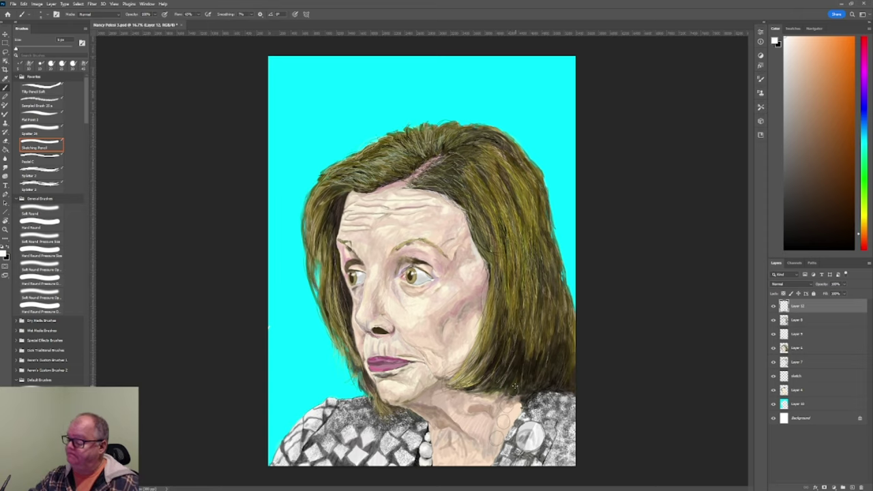
{"action": "key", "text": "x"}
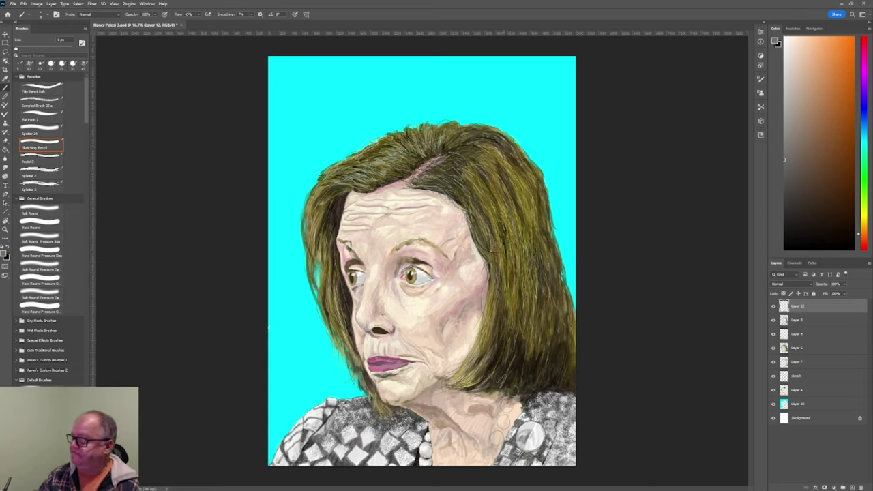
- Add a new empty Layer 13 with a white Spatter 24 brush and step through the lower layers
{"action": "key", "text": "x"}
{"action": "left_click", "coordinate": [40, 131]}
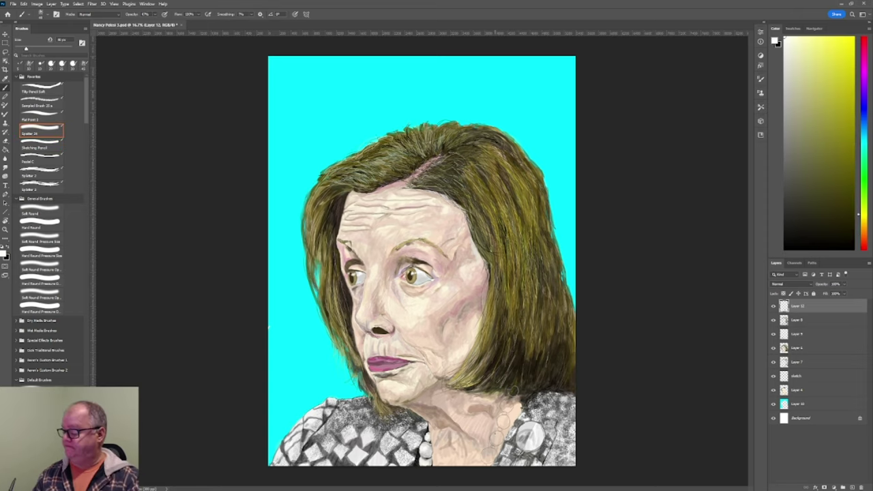
{"action": "key", "text": "ctrl+shift+alt+n"}
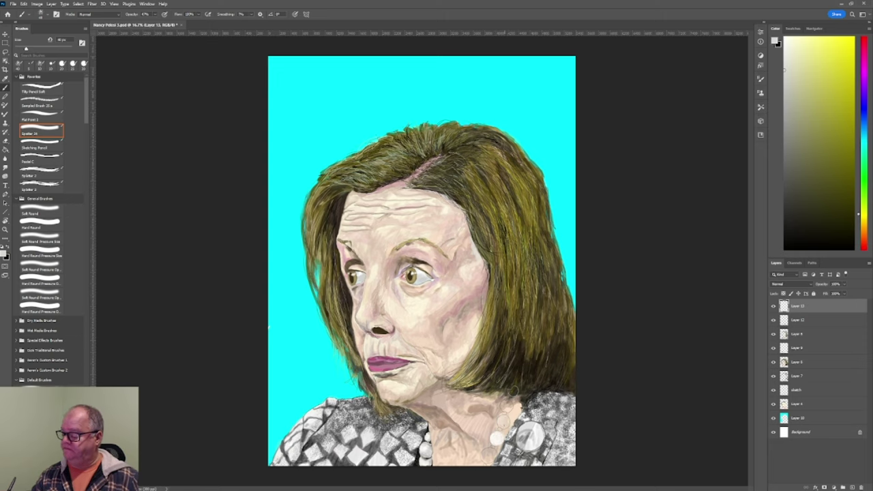
{"action": "key", "text": "alt+bracketleft"}
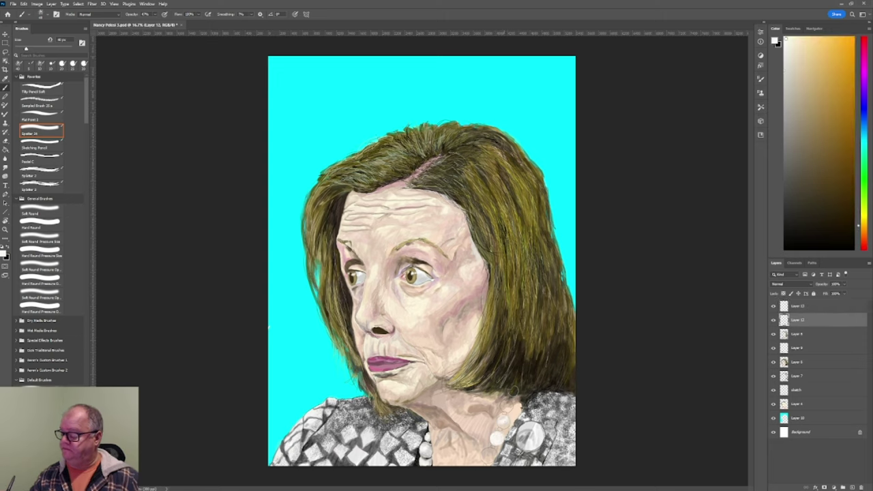
{"action": "left_click", "coordinate": [797, 404]}
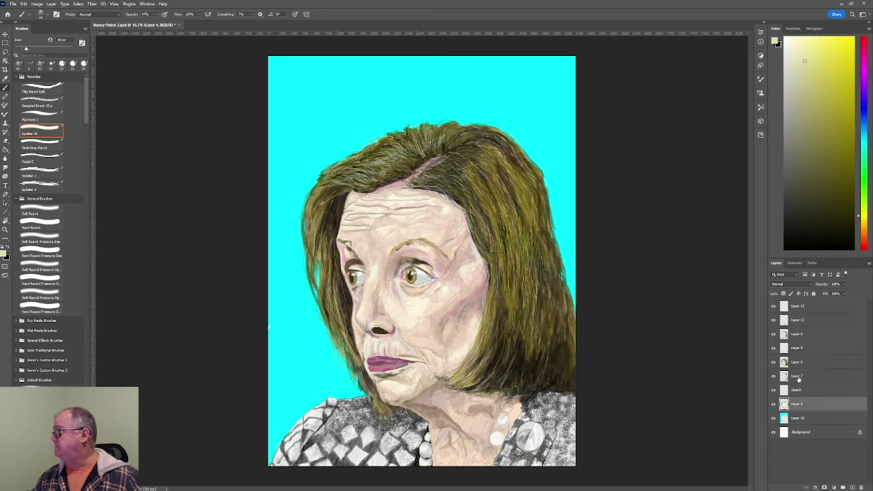
{"action": "key", "text": "alt+bracketright"}
{"action": "key", "text": "alt+bracketright"}
{"action": "key", "text": "alt+bracketright"}
{"action": "key", "text": "alt+bracketright"}
{"action": "key", "text": "alt+bracketright"}
{"action": "key", "text": "alt+bracketright"}
{"action": "key", "text": "alt+bracketright"}
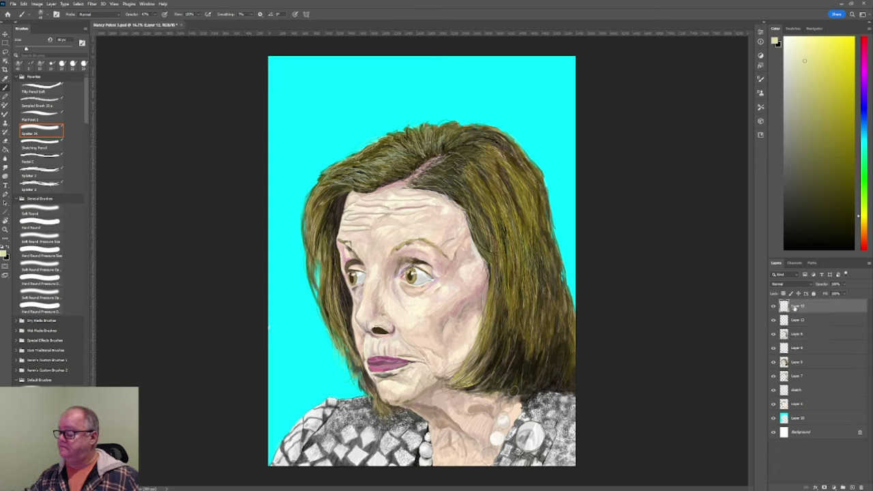
{"action": "key", "text": "alt+bracketleft"}
{"action": "key", "text": "alt+bracketleft"}
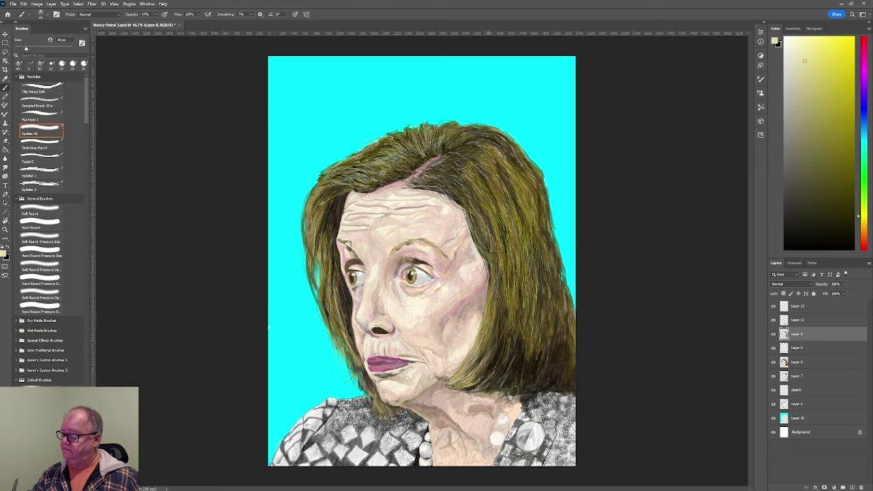
{"action": "key", "text": "alt+bracketleft"}
{"action": "key", "text": "alt+bracketleft"}
{"action": "key", "text": "alt+bracketleft"}
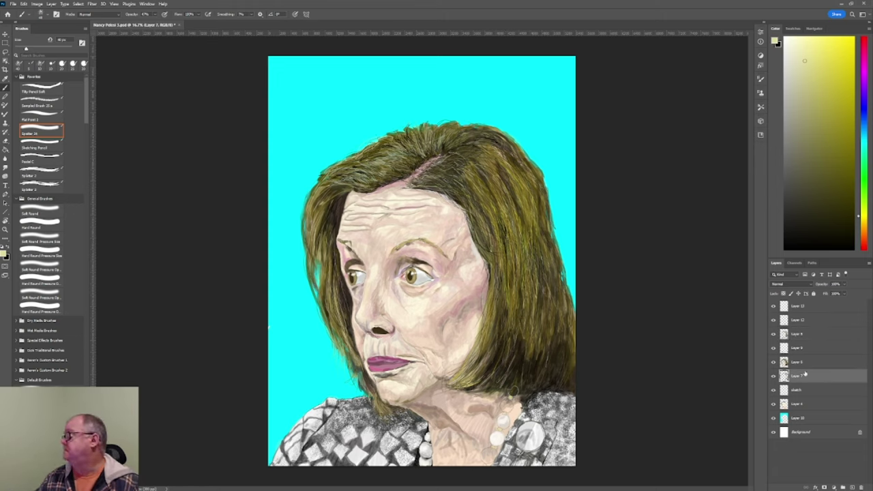
{"action": "key", "text": "alt+bracketleft"}
{"action": "key", "text": "alt+bracketleft"}
- Paint white highlights on the pearls on Layer 13
{"action": "left_click", "coordinate": [512, 412], "text": "alt"}
{"action": "left_click", "coordinate": [797, 307]}
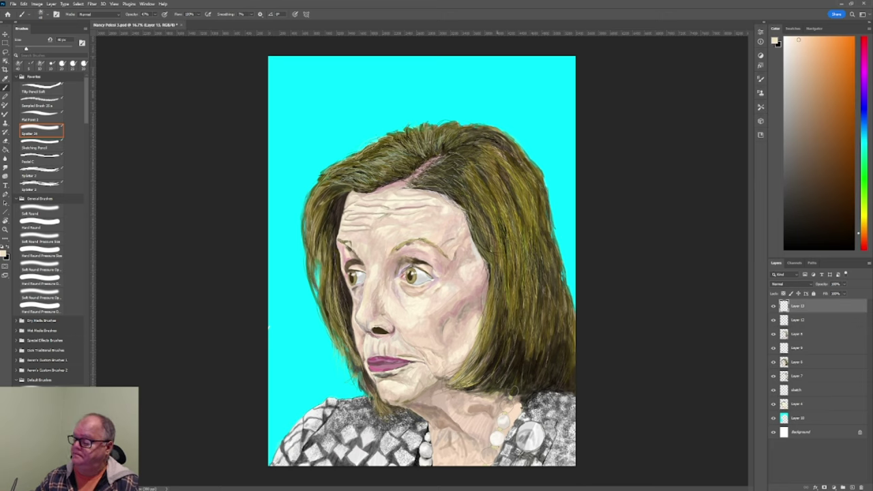
{"action": "key", "text": "d"}
{"action": "key", "text": "x"}
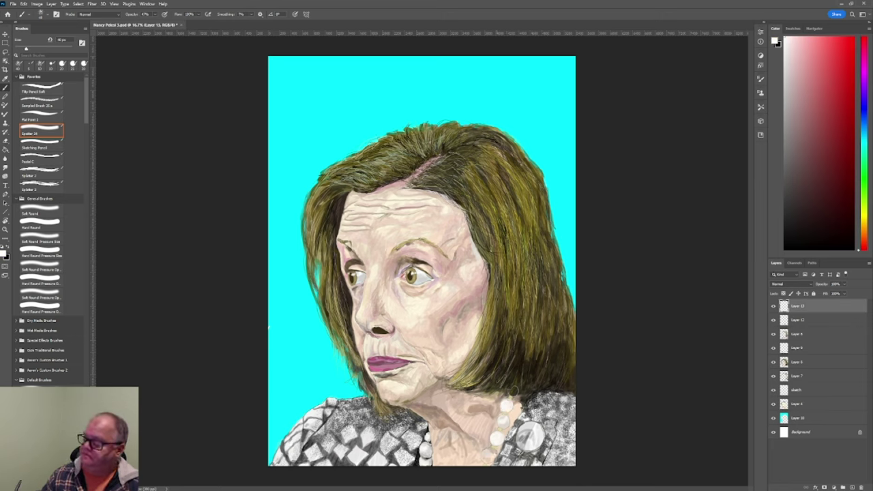
{"action": "left_click_drag", "start_coordinate": [496, 450], "coordinate": [481, 458]}
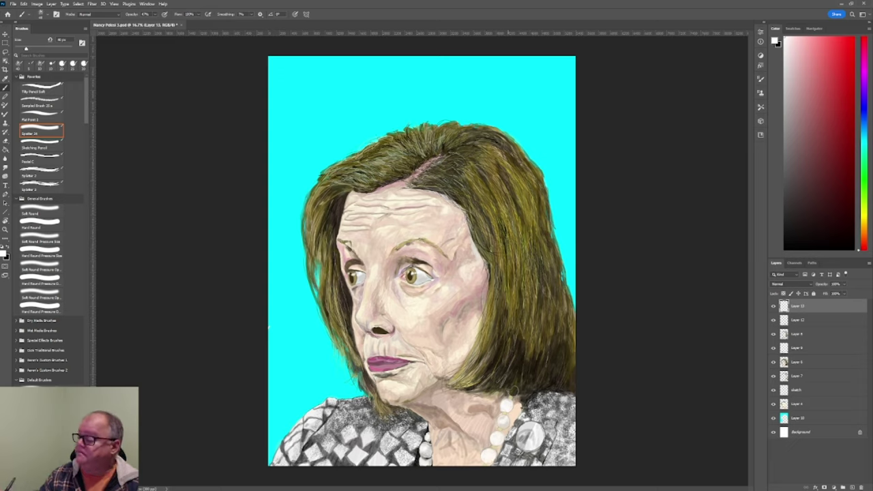
- Paint the pearls' shading with dark olive, pearl grey and dark grey, sizing the brush around 40 px
{"action": "left_click", "coordinate": [471, 378], "text": "alt"}
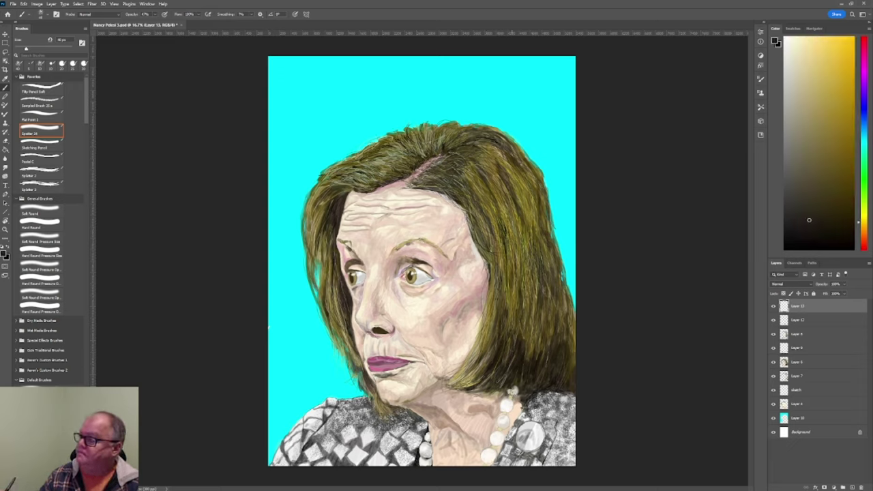
{"action": "left_click", "coordinate": [314, 383], "text": "alt"}
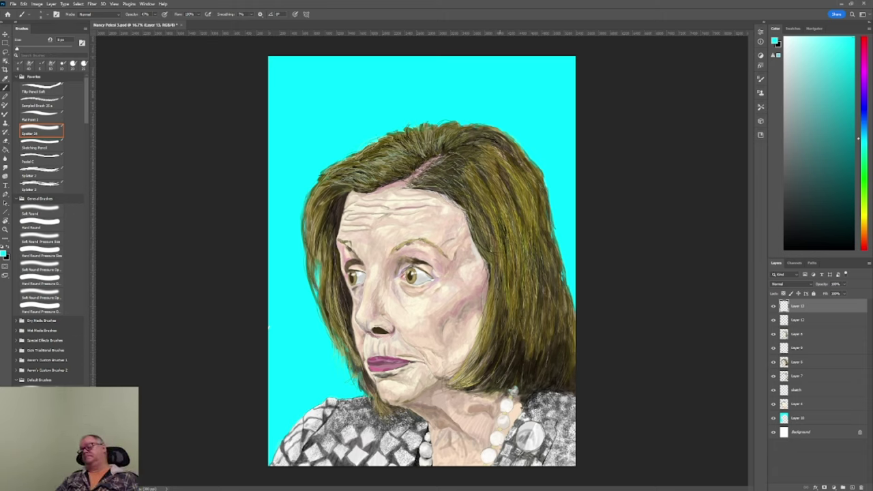
{"action": "left_click", "coordinate": [505, 402], "text": "alt"}
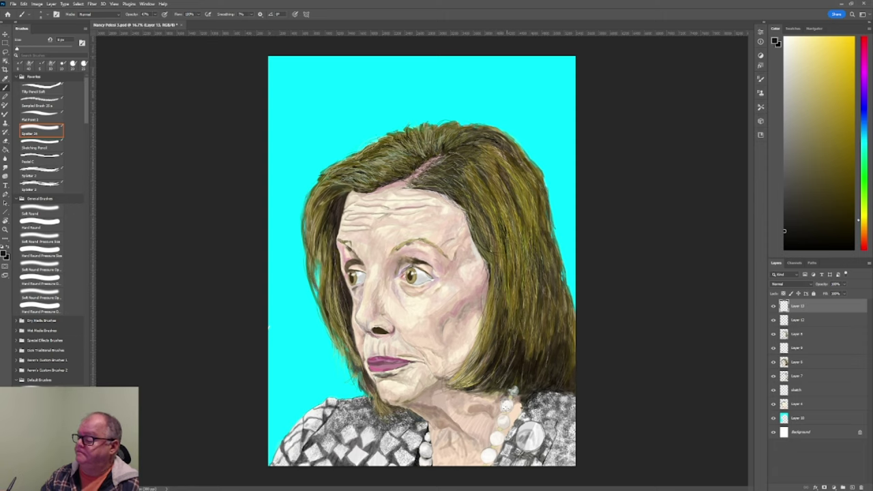
{"action": "left_click", "coordinate": [504, 406], "text": "alt"}
{"action": "key", "text": "bracketright"}
{"action": "key", "text": "bracketright"}
{"action": "key", "text": "bracketright"}
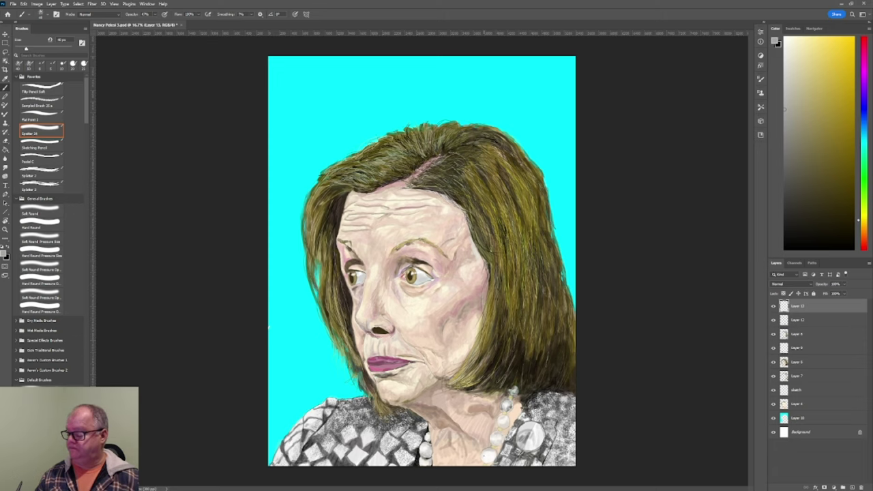
{"action": "left_click", "coordinate": [656, 312], "text": "alt"}
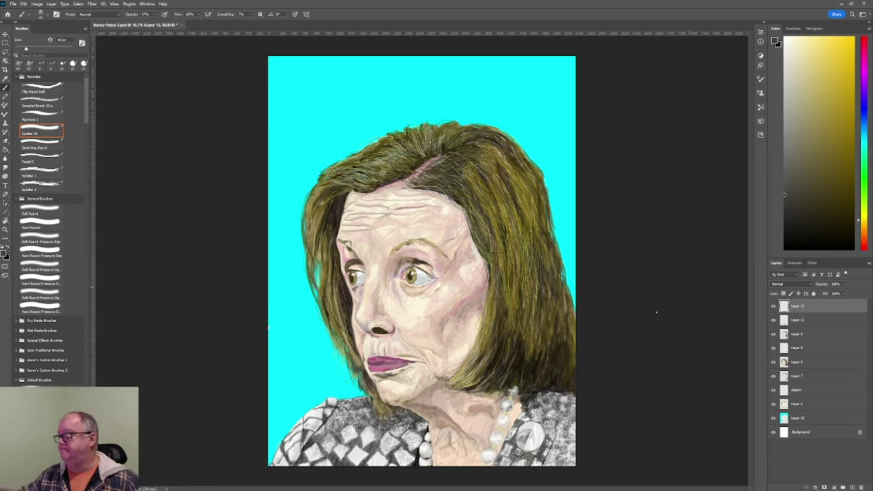
{"action": "key", "text": "bracketleft"}
{"action": "key", "text": "bracketleft"}
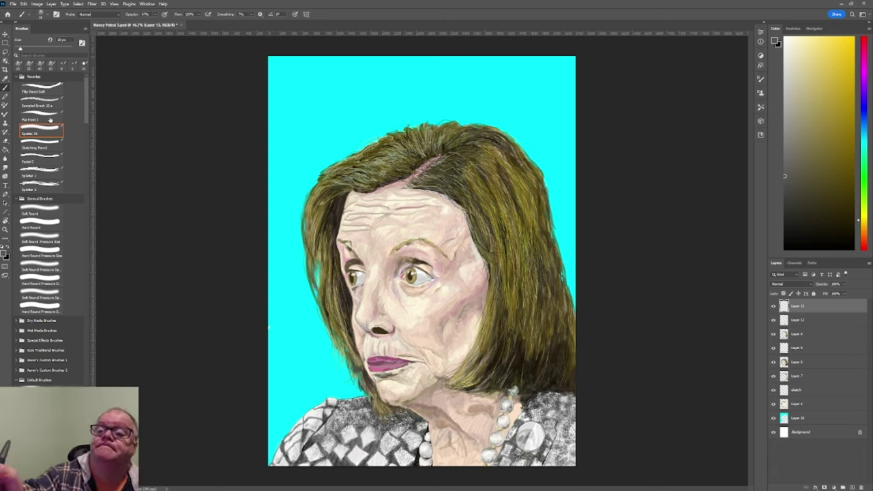
{"action": "key", "text": "bracketright"}
{"action": "key", "text": "bracketleft"}
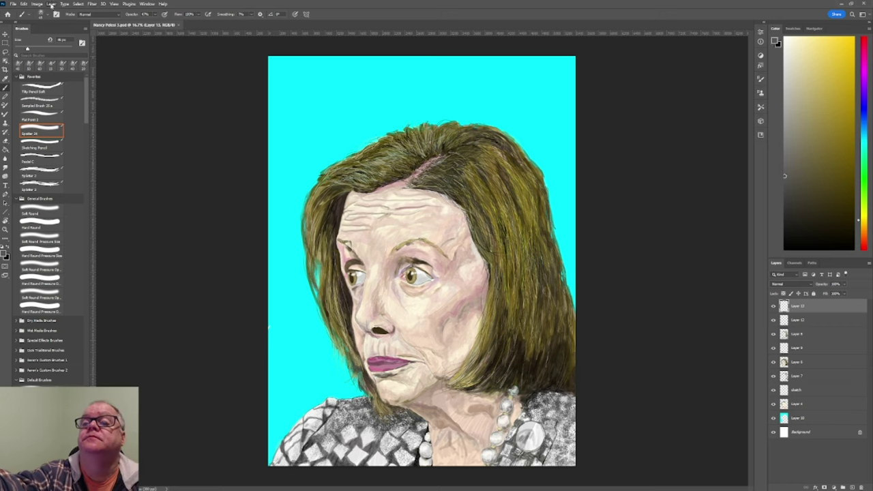
- Merge all layers, add a new signature layer, and fade it to about 30% opacity
{"action": "key", "text": "ctrl+shift+e"}
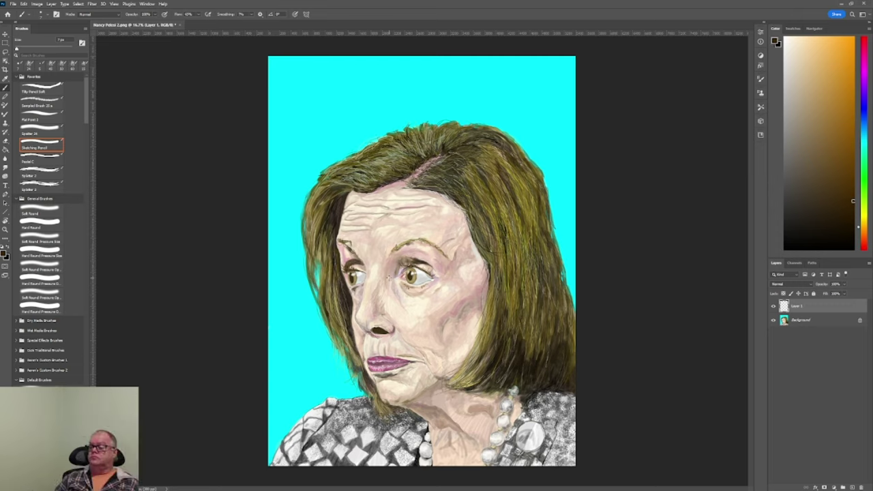
{"action": "left_click", "coordinate": [853, 486]}
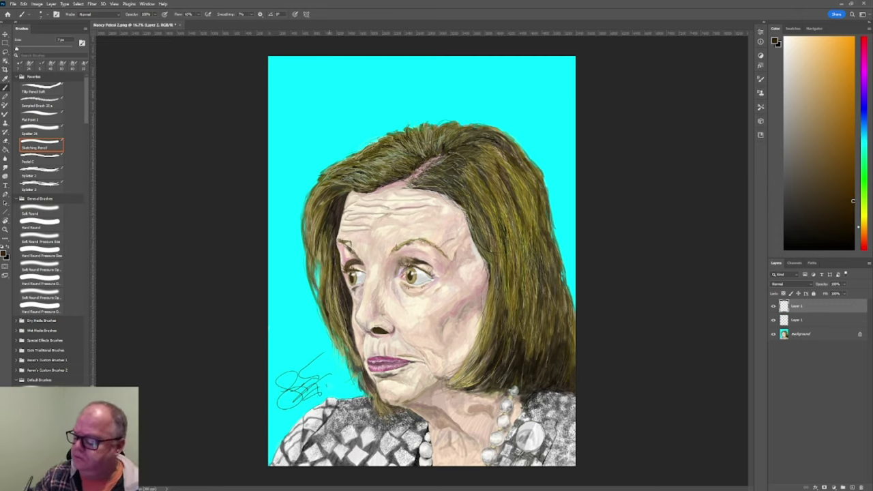
{"action": "left_click_drag", "start_coordinate": [844, 284], "coordinate": [819, 293]}
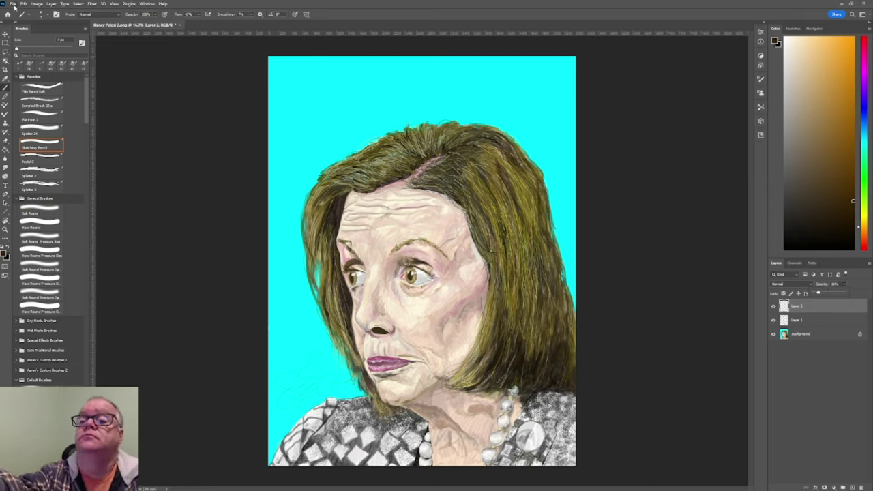